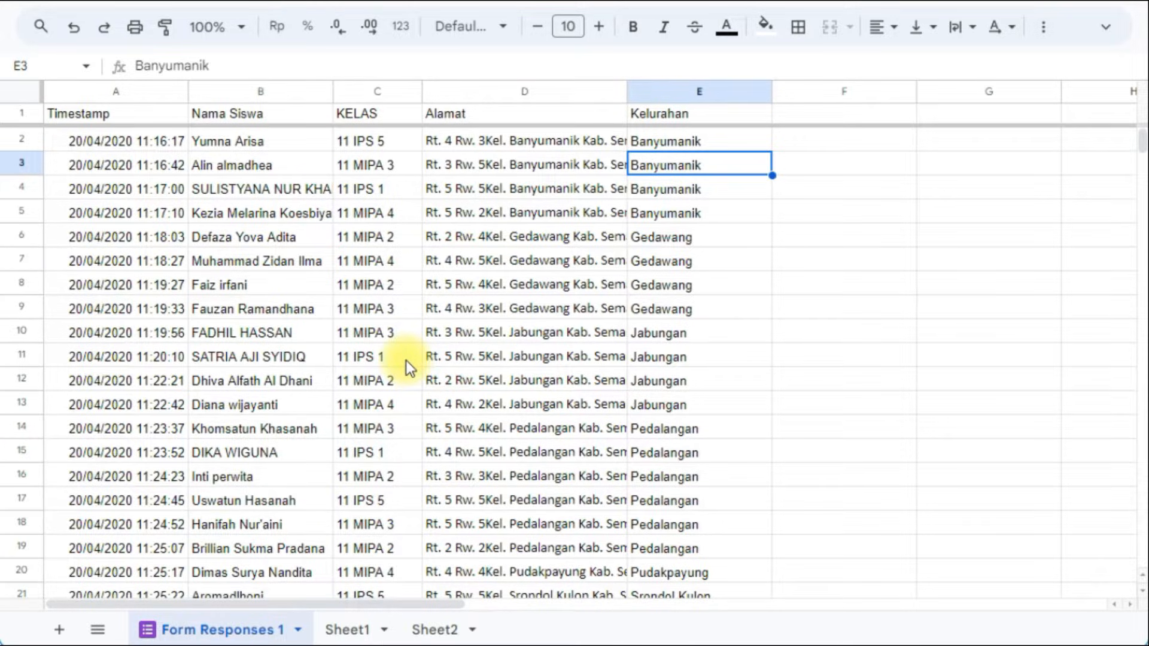
pyautogui.scroll(-4, 382, 429)
pyautogui.scroll(4, 382, 429)
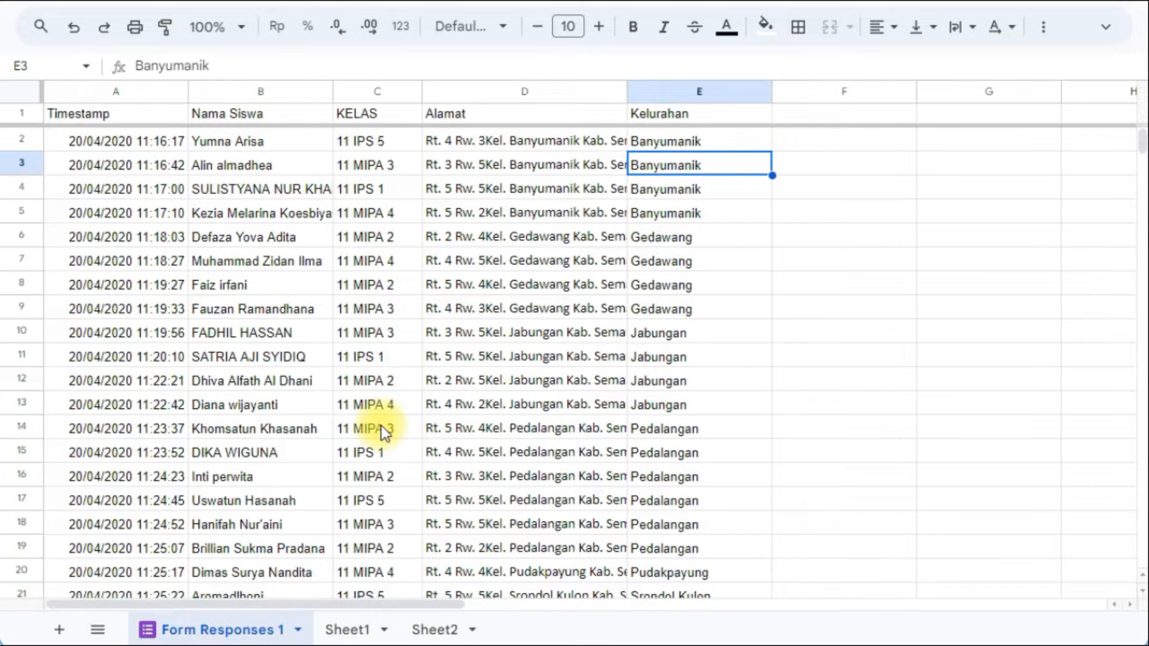
pyautogui.click(330, 353)
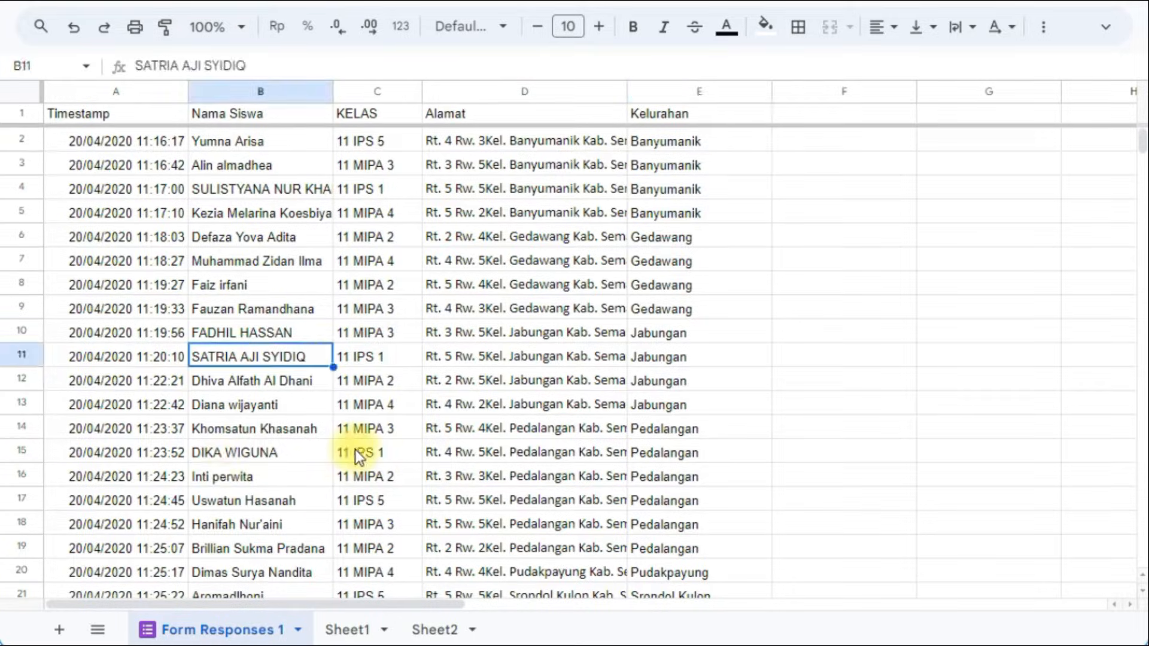
# Step: In Sheet1, enter the label Kelas in cell A1 and the class 11 MIPA 3 in cell B1
pyautogui.click(340, 628)
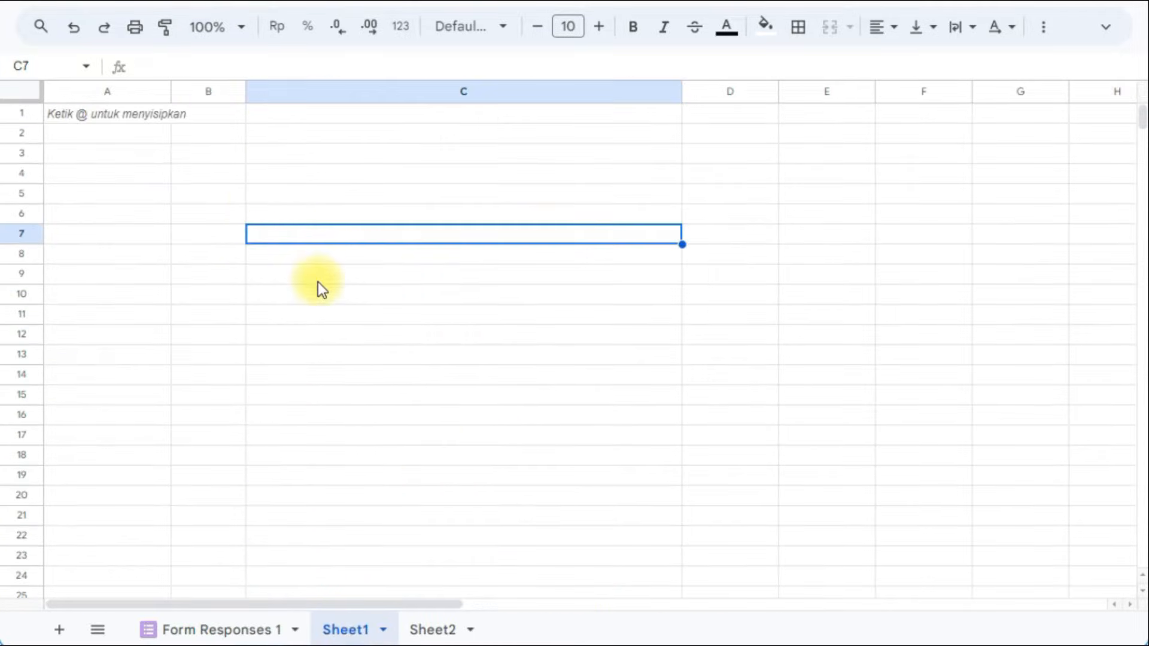
pyautogui.click(120, 114)
pyautogui.write('Kelas')
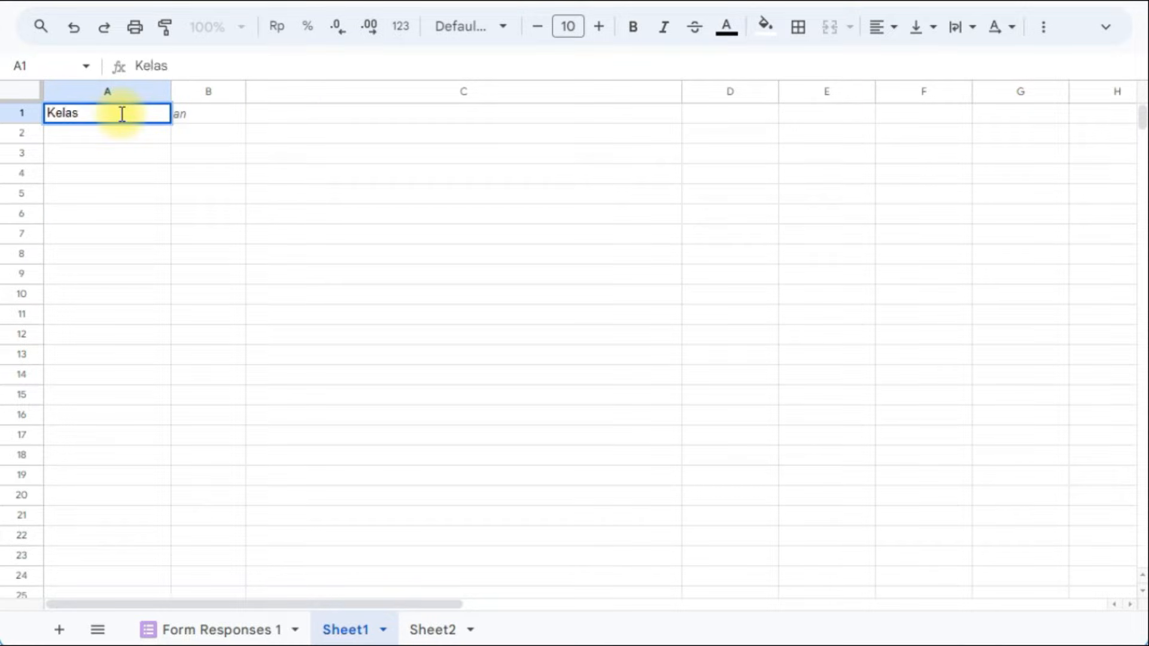
pyautogui.press('Tab')
pyautogui.write('11')
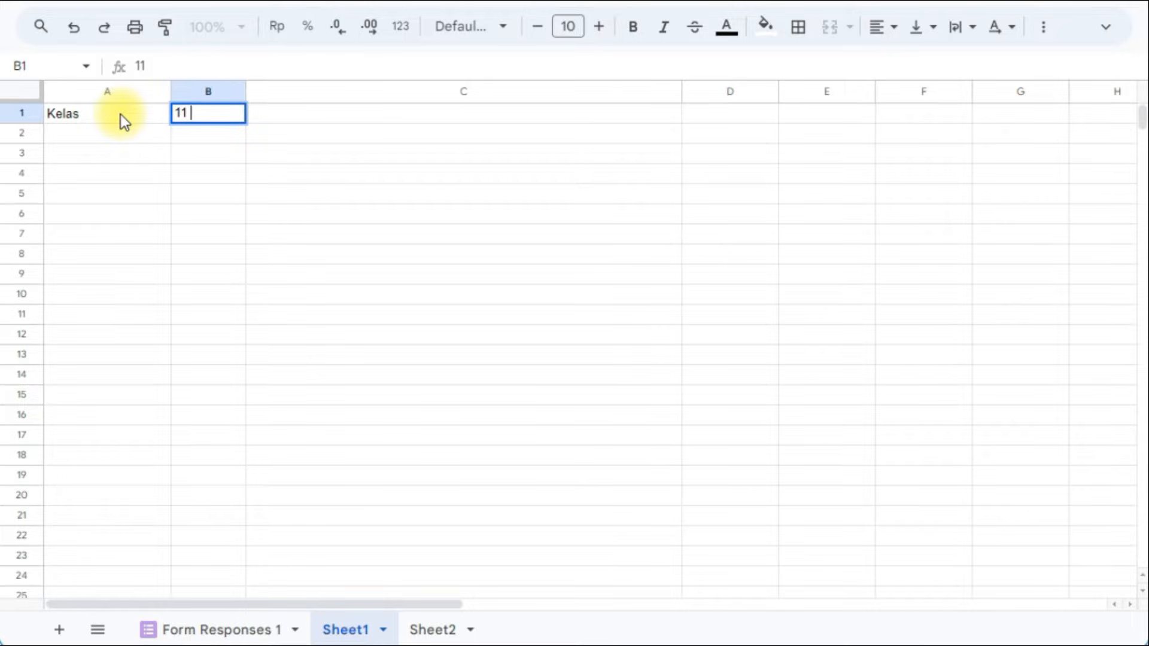
pyautogui.write(' m')
pyautogui.press('BackSpace')
pyautogui.press('BackSpace')
pyautogui.write('MIPA 3')
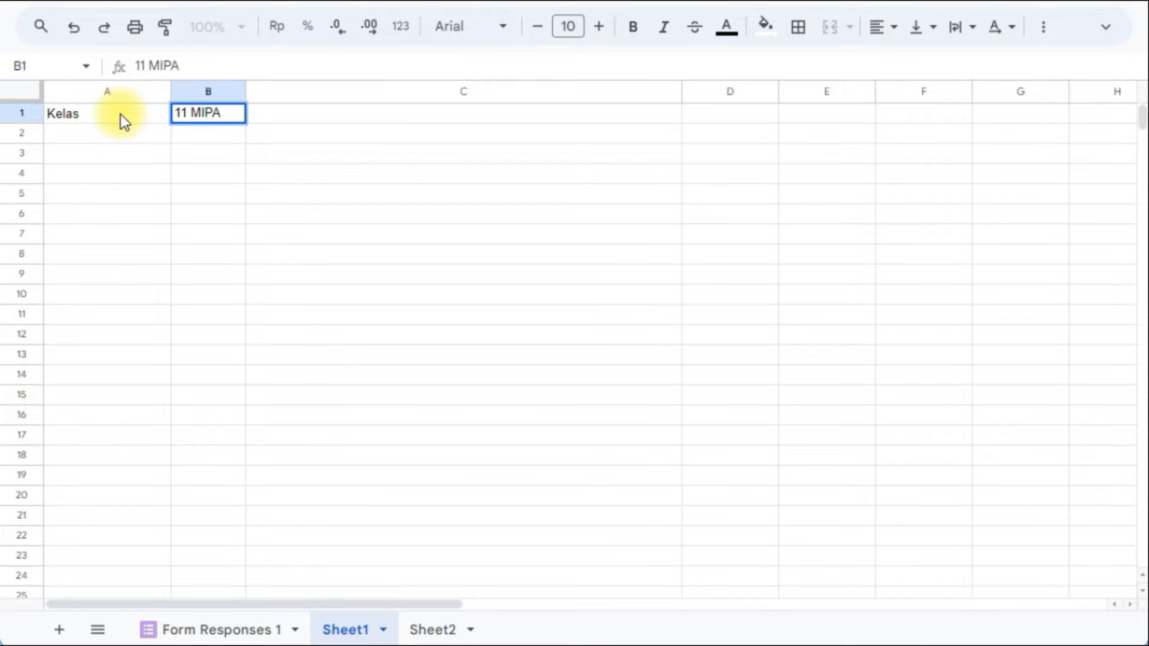
pyautogui.press('Return')
pyautogui.click(185, 234)
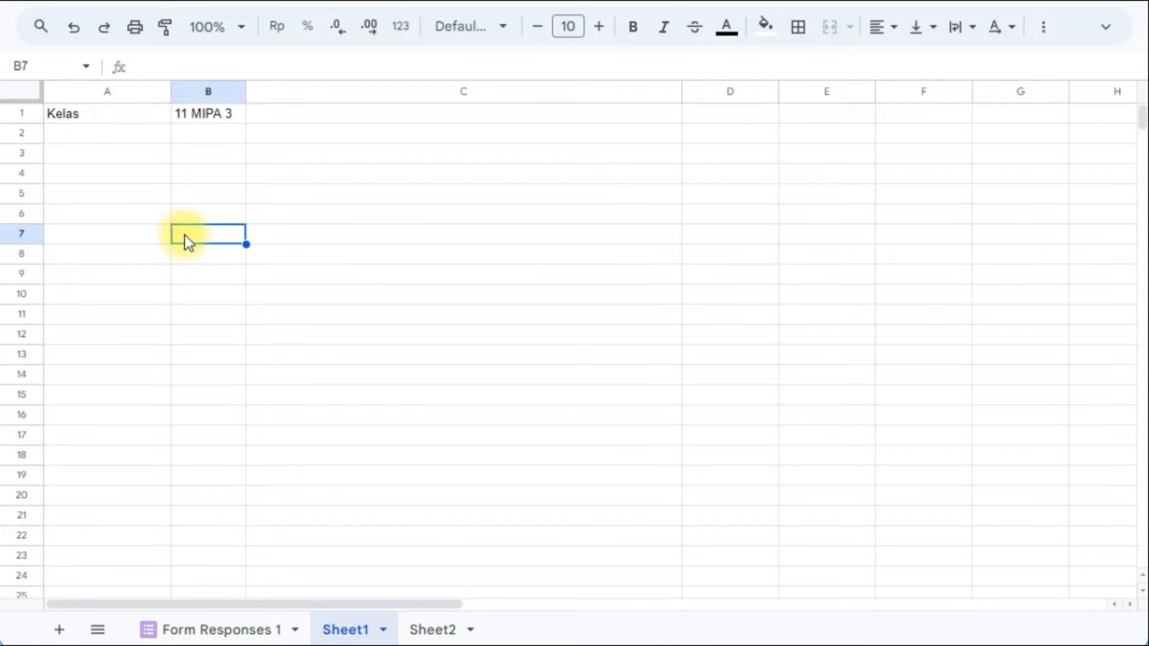
# Step: Copy the Nama Siswa, KELAS, Alamat and Kelurahan headers from Form Responses 1 into Sheet1, starting at cell A4
pyautogui.click(108, 158)
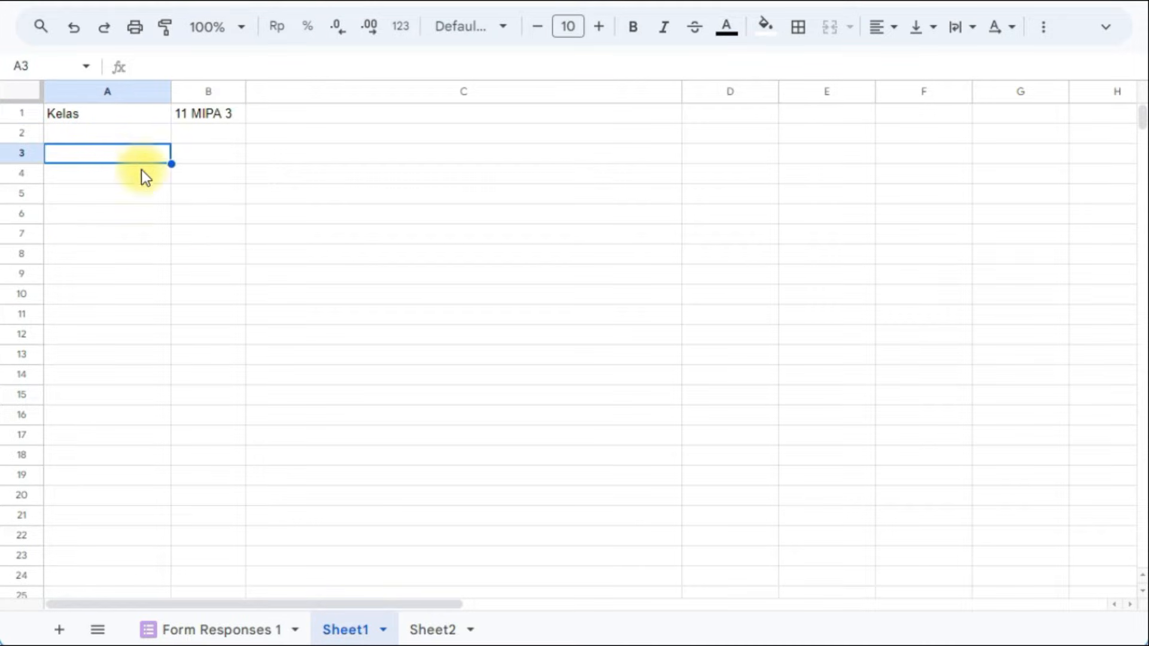
pyautogui.click(241, 628)
pyautogui.moveTo(224, 139); pyautogui.dragTo(713, 558)
pyautogui.click(450, 361)
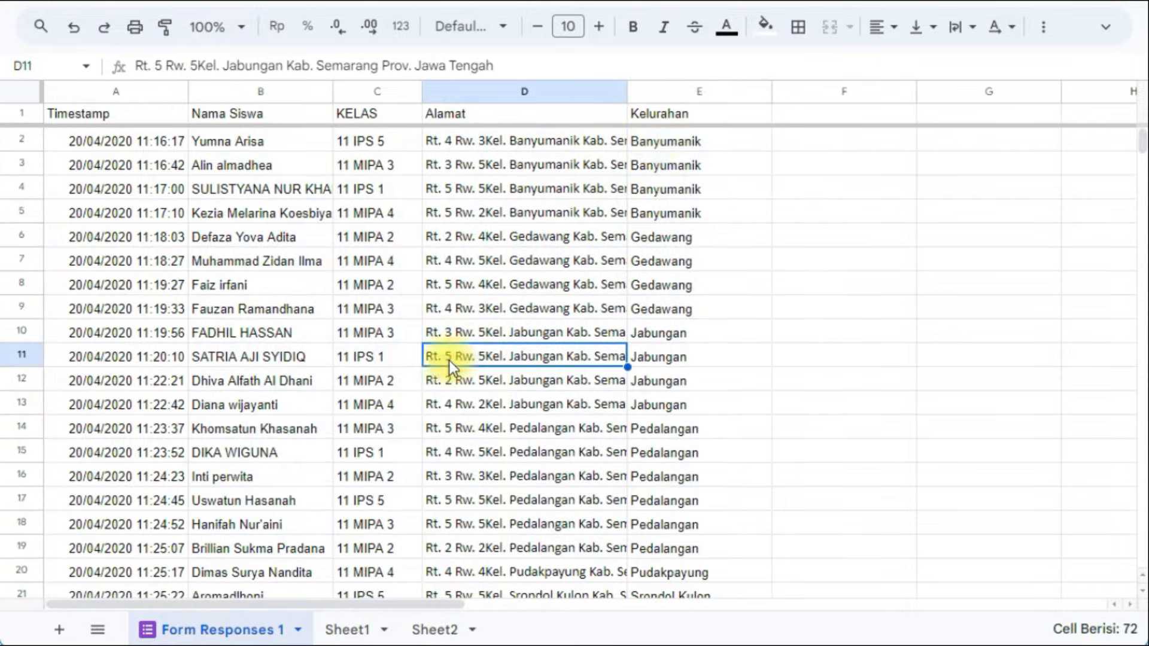
pyautogui.moveTo(688, 114); pyautogui.dragTo(236, 120)
pyautogui.hotkey('ctrl', 'c')
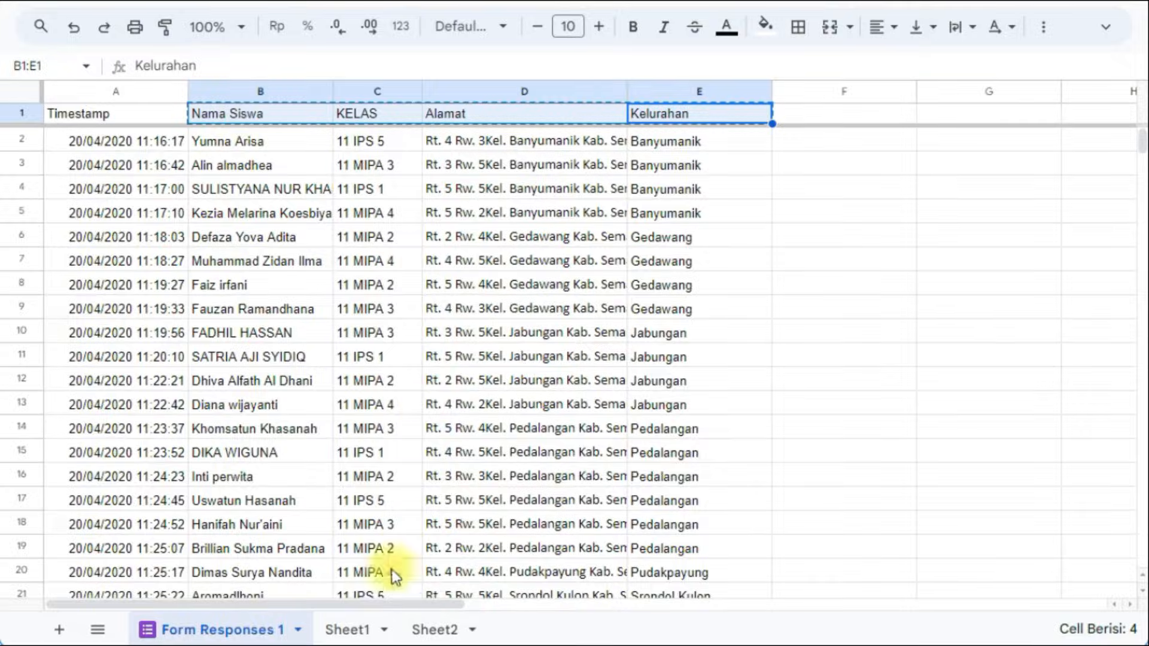
pyautogui.click(362, 629)
pyautogui.click(104, 174)
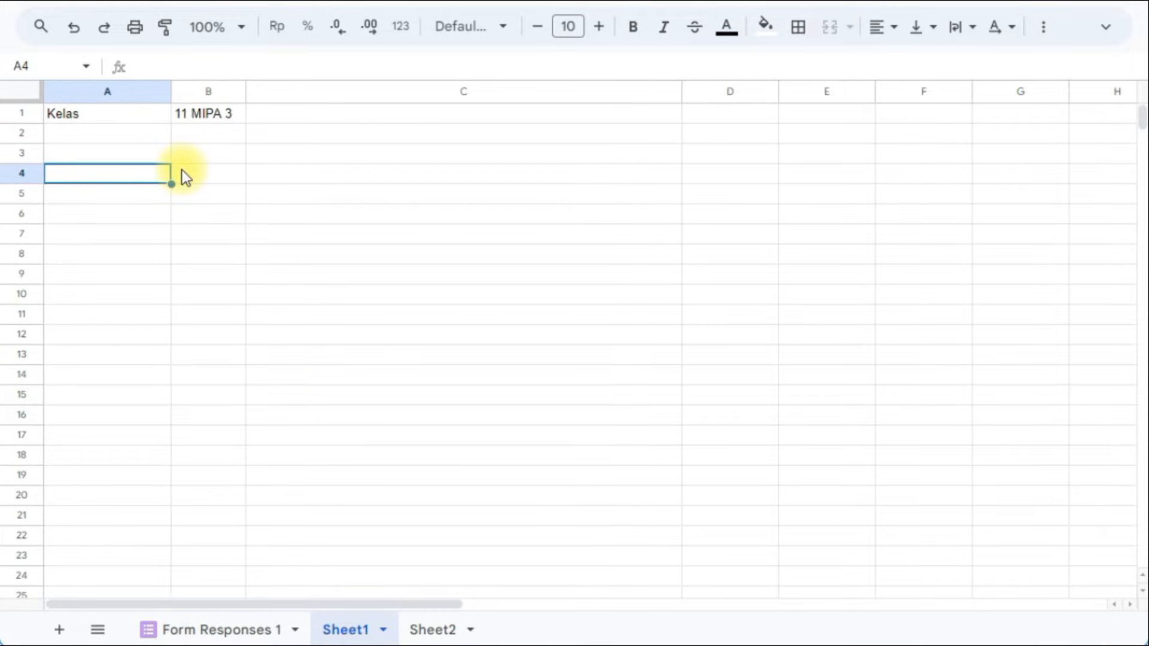
pyautogui.hotkey('ctrl', 'v')
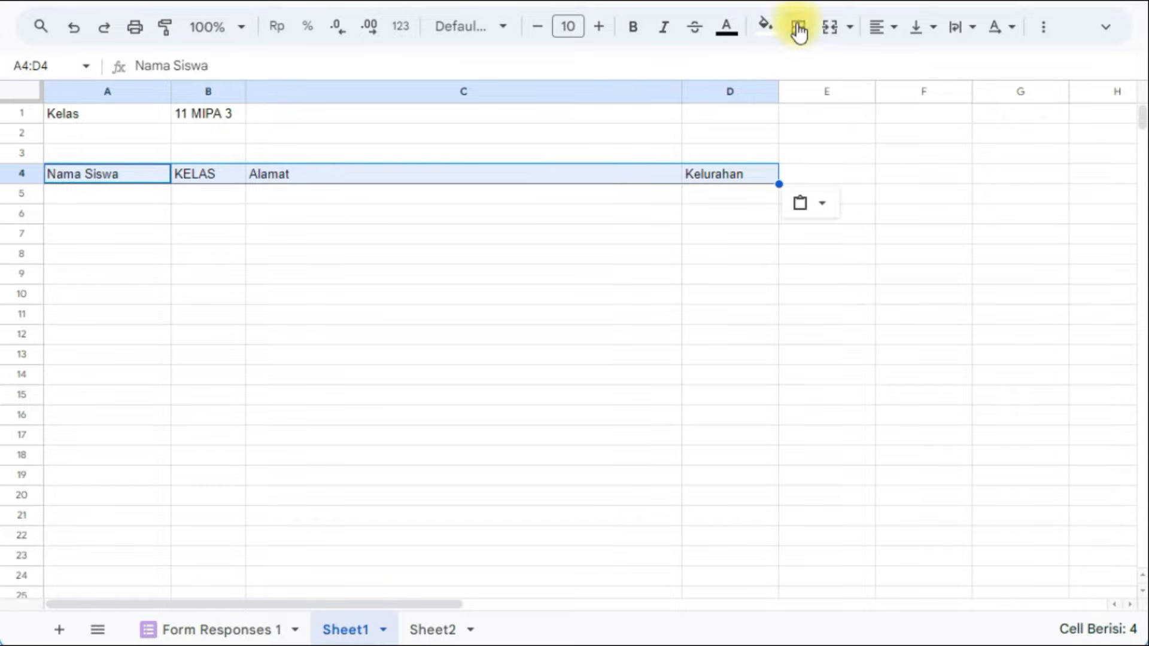
# Step: Add a bottom border to the header cells A4:D4
pyautogui.click(791, 33)
pyautogui.click(904, 101)
pyautogui.click(585, 283)
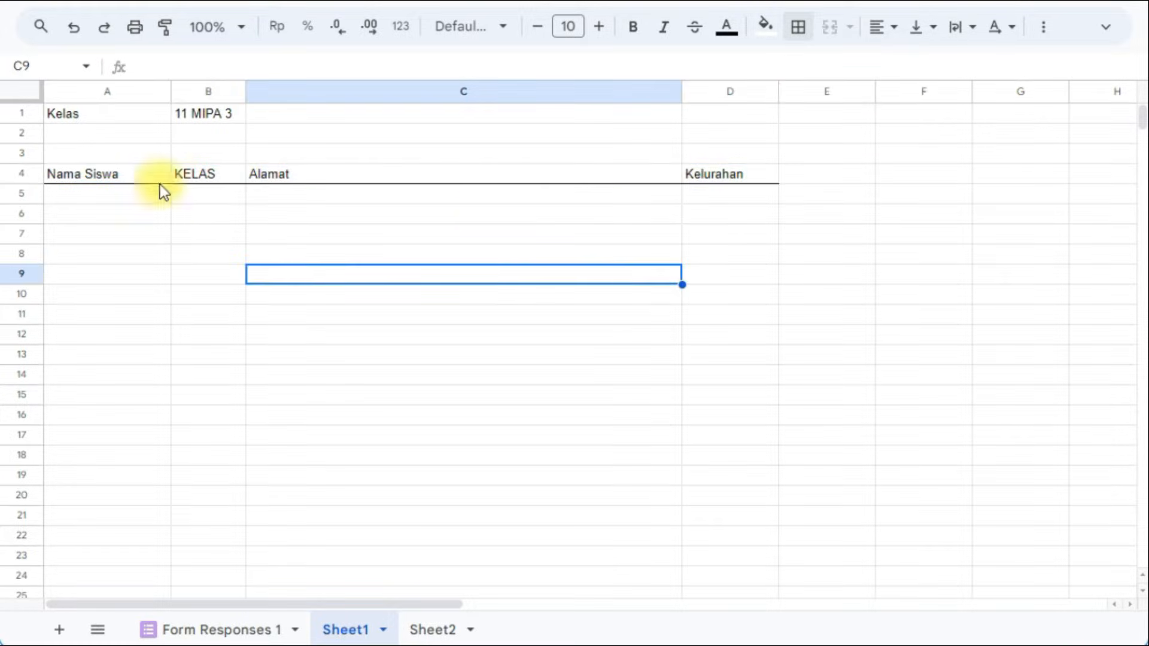
# Step: Begin a FILTER formula in cell A5 of Sheet1 with 'Form Responses 1'!B2:E as the range to filter
pyautogui.click(128, 196)
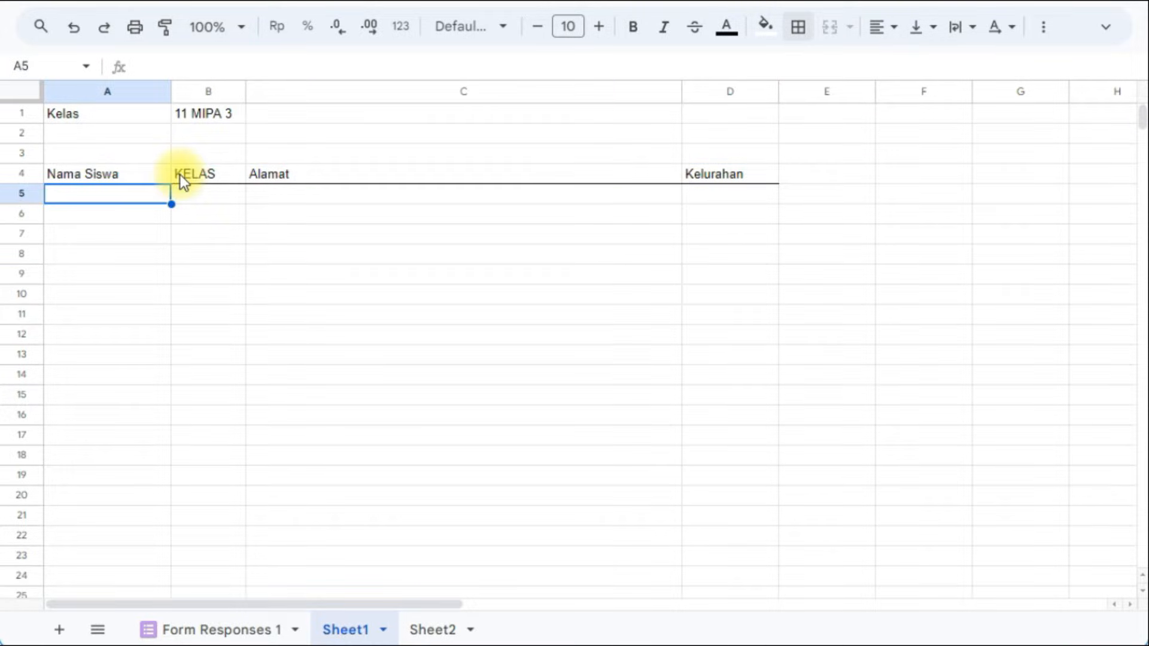
pyautogui.write('=F')
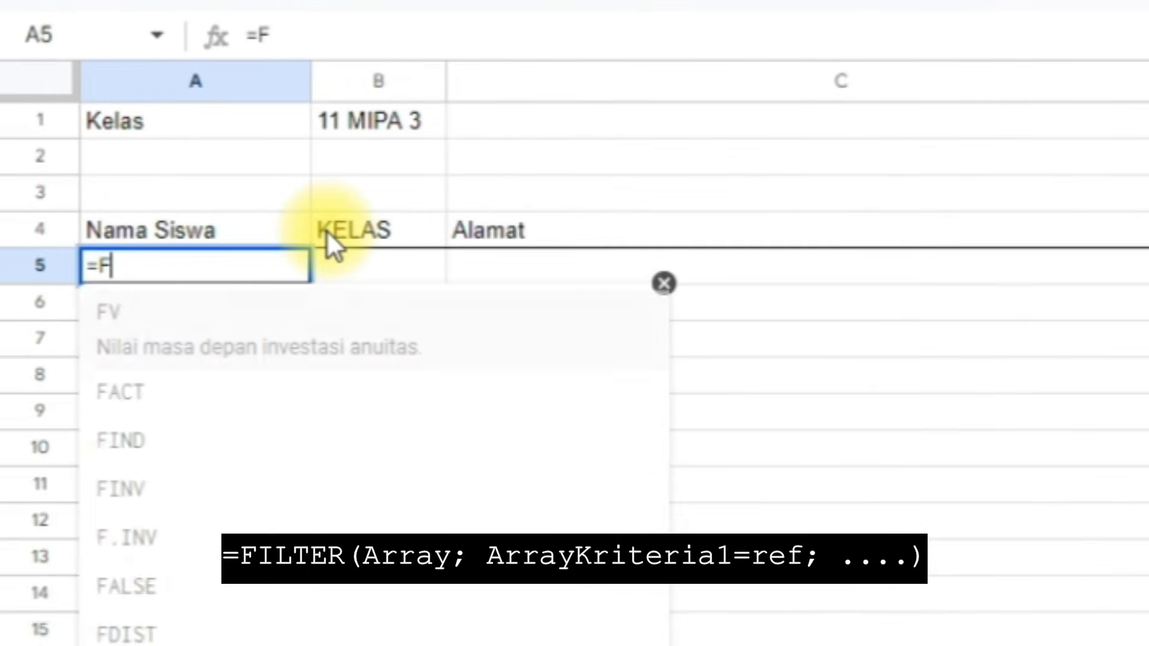
pyautogui.write('ILTER')
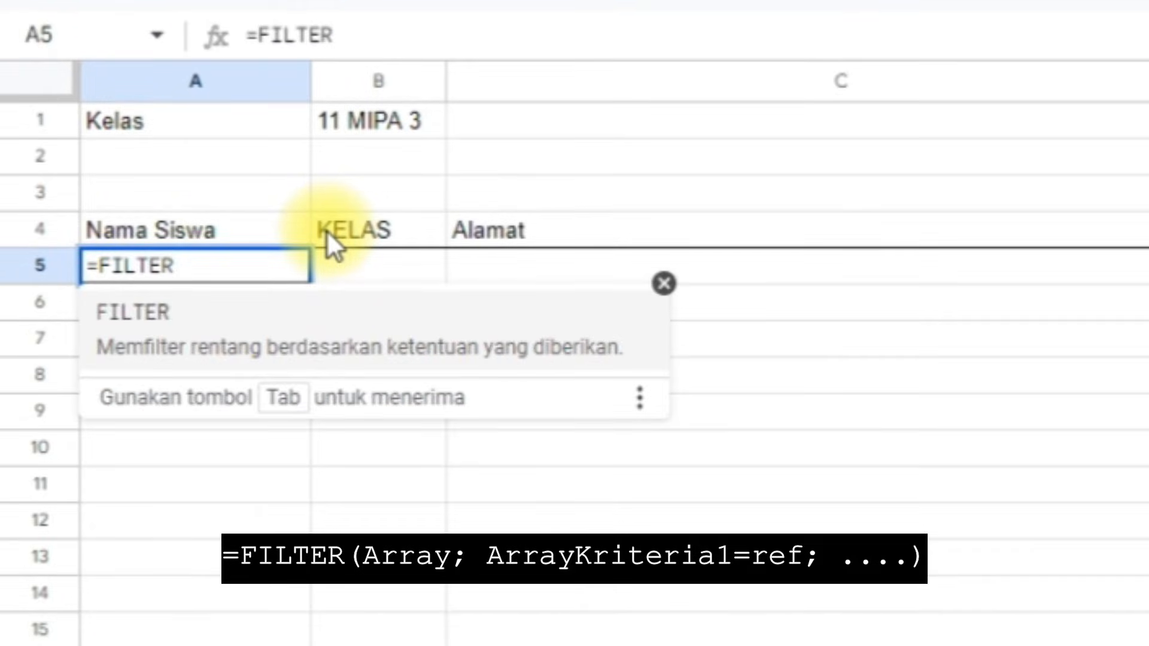
pyautogui.press('Tab')
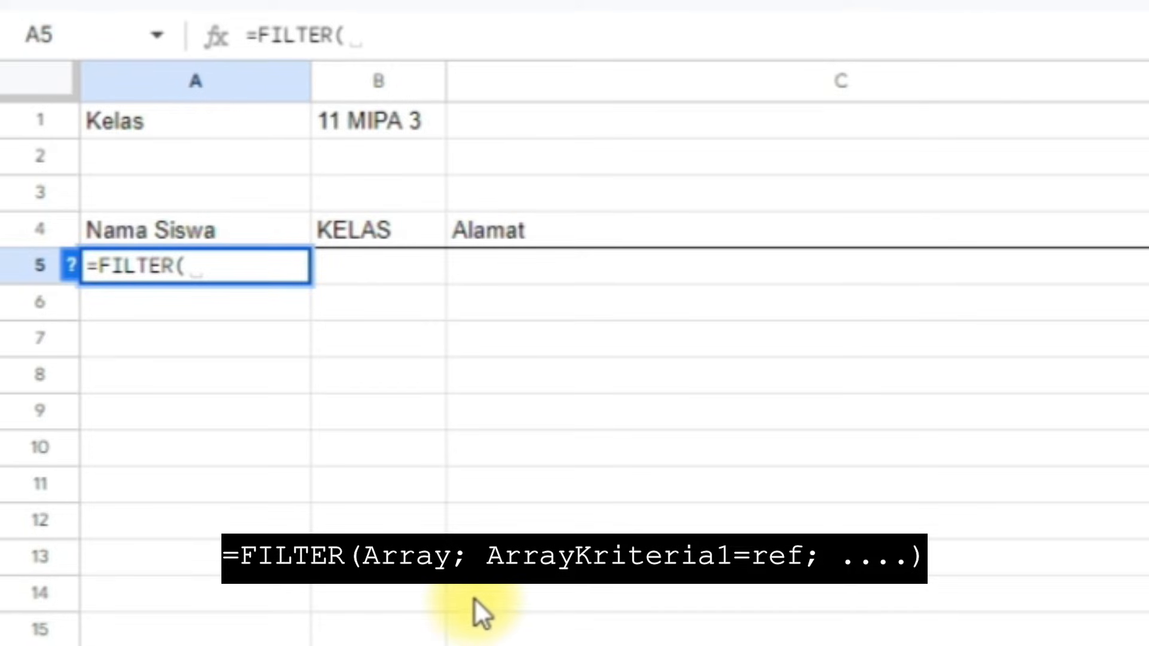
pyautogui.click(227, 630)
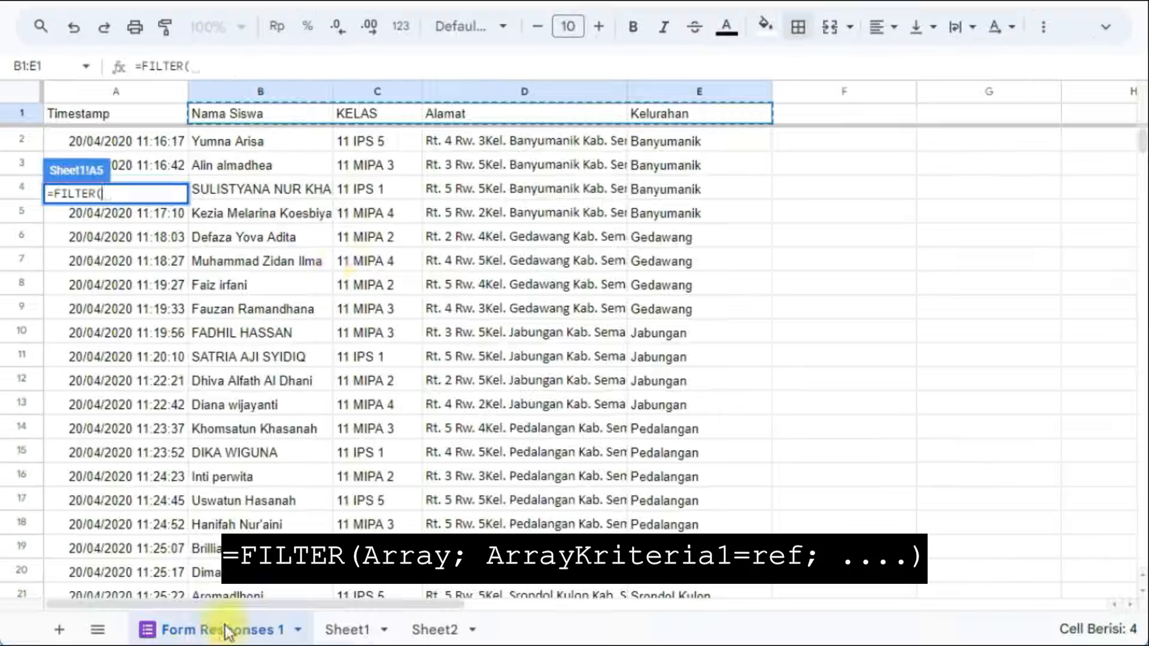
pyautogui.click(246, 139)
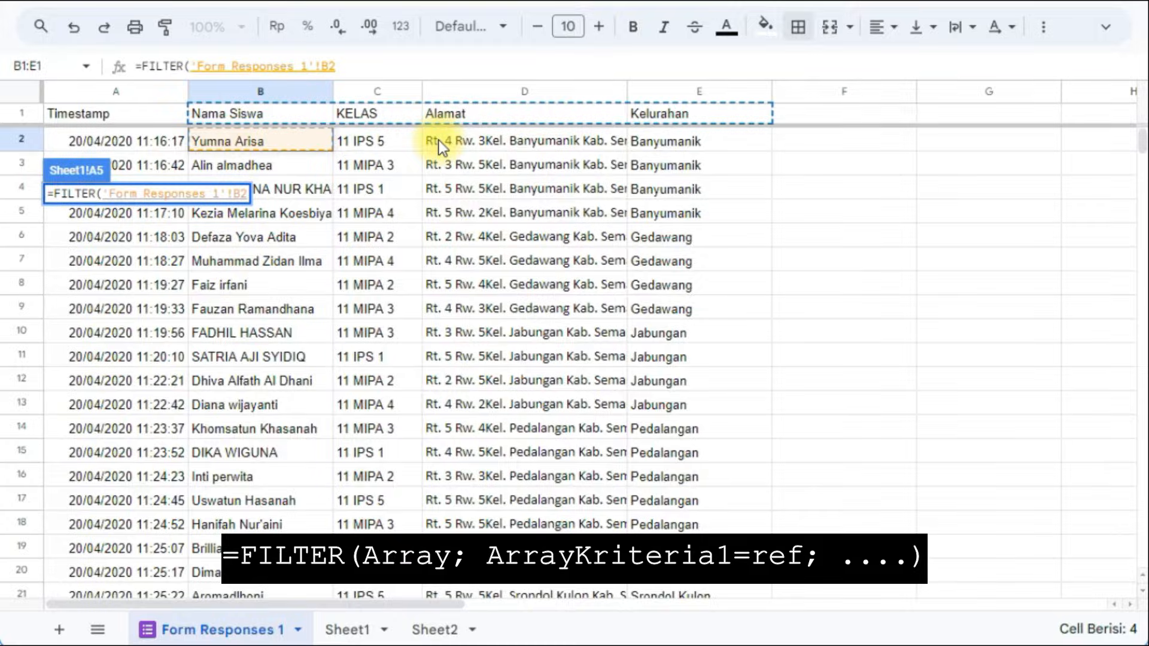
pyautogui.click(367, 624)
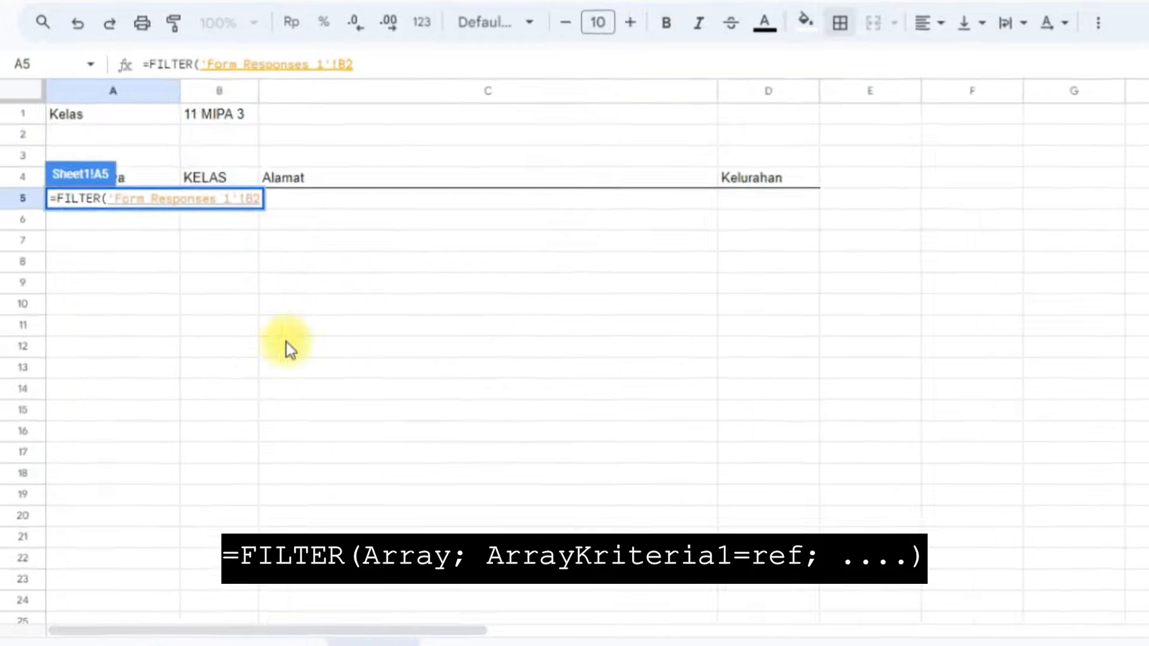
pyautogui.write(':')
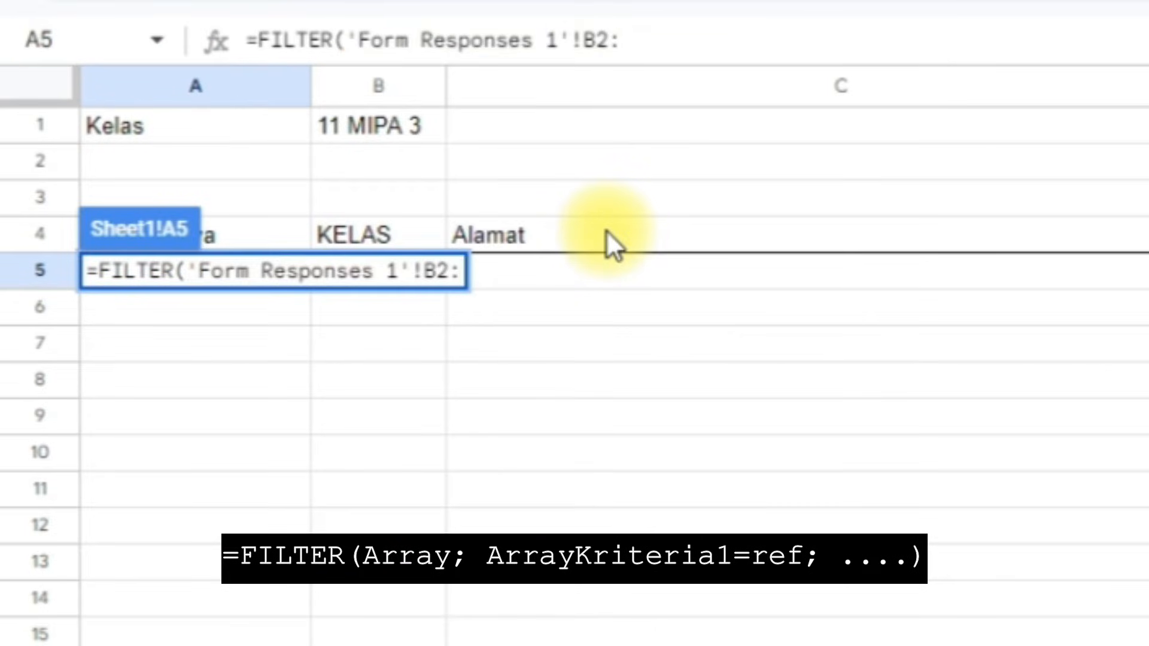
pyautogui.write('E;')
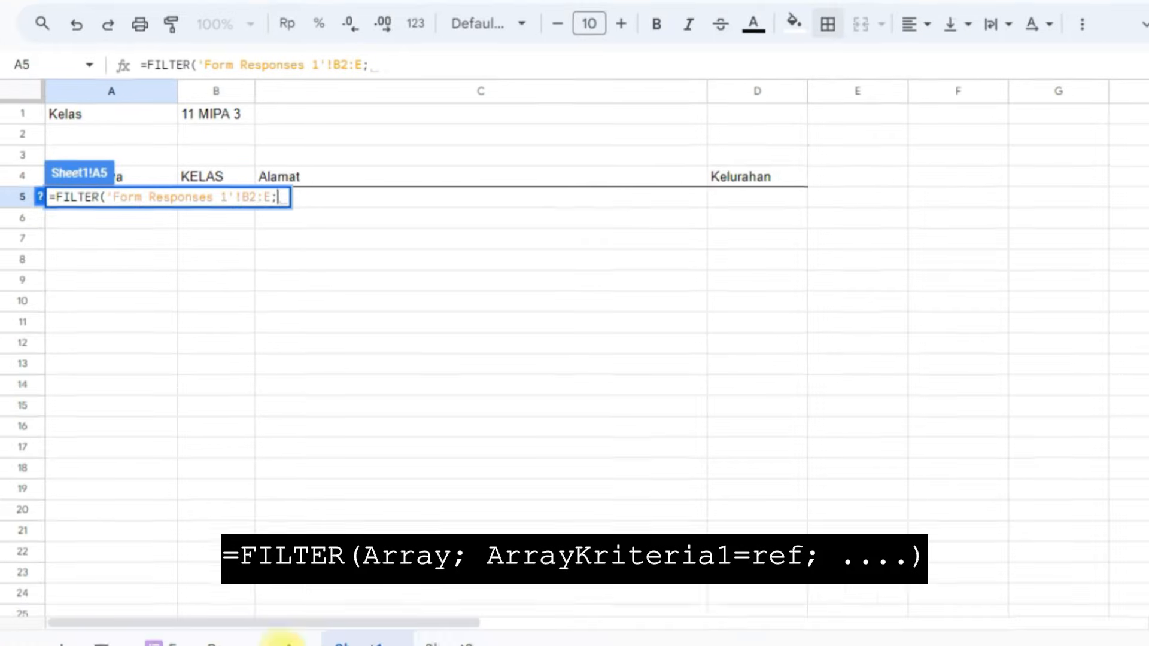
# Step: Complete the FILTER formula with the condition 'Form Responses 1'!C2:C=B1 and enter it in the cell
pyautogui.click(234, 644)
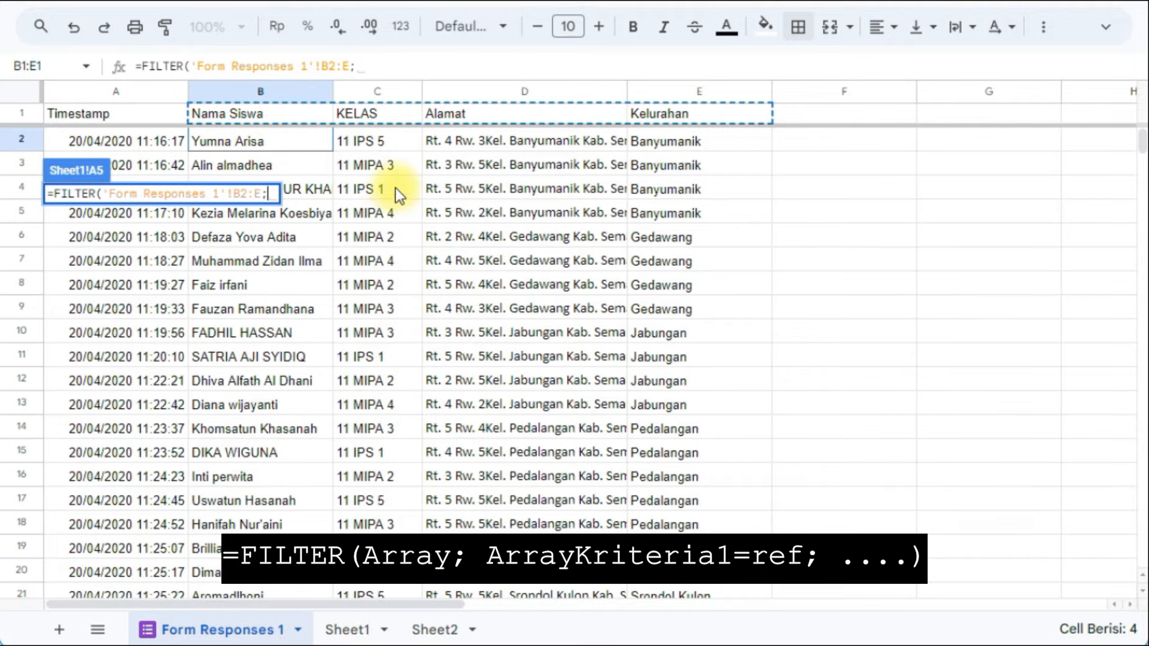
pyautogui.click(383, 140)
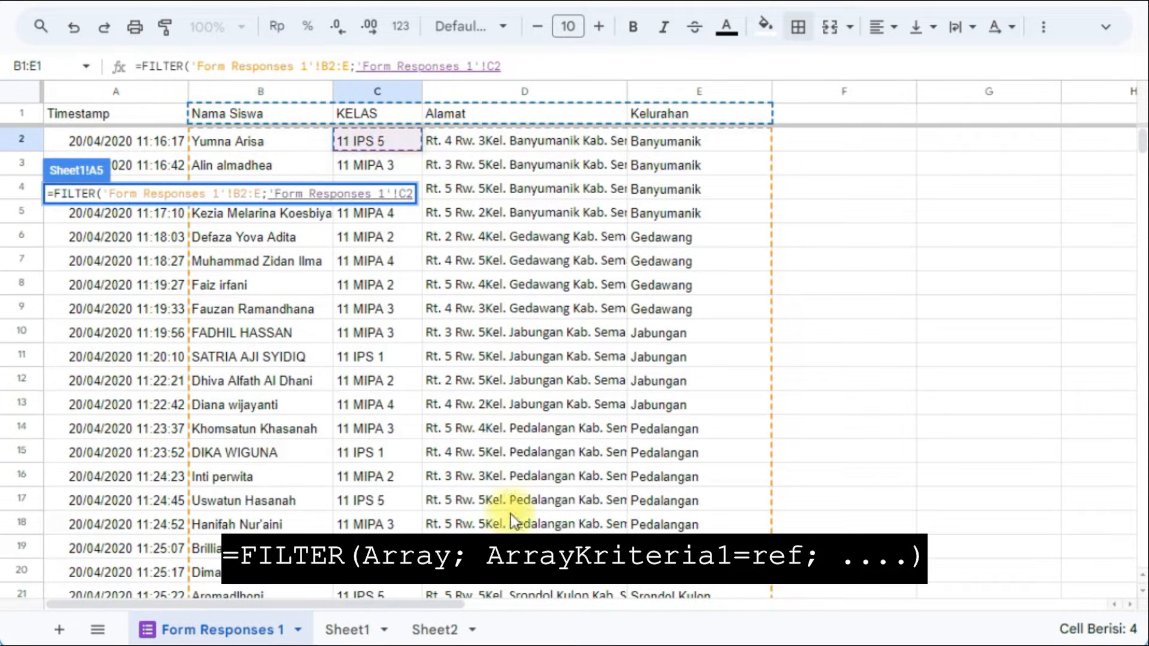
pyautogui.click(346, 630)
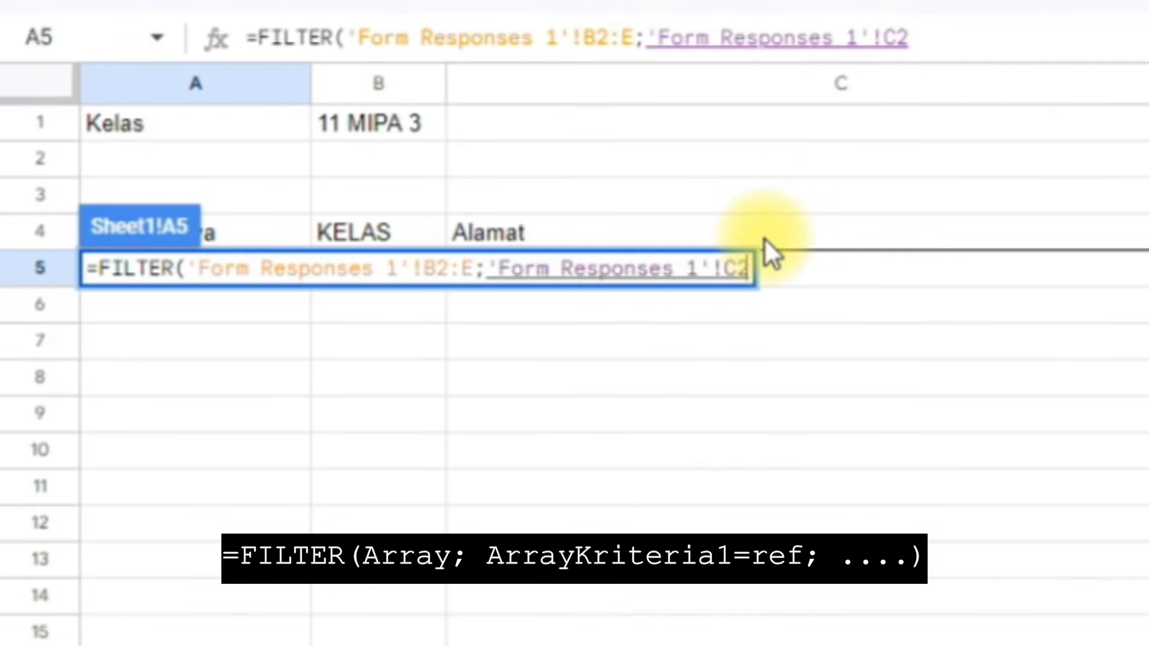
pyautogui.write(':C')
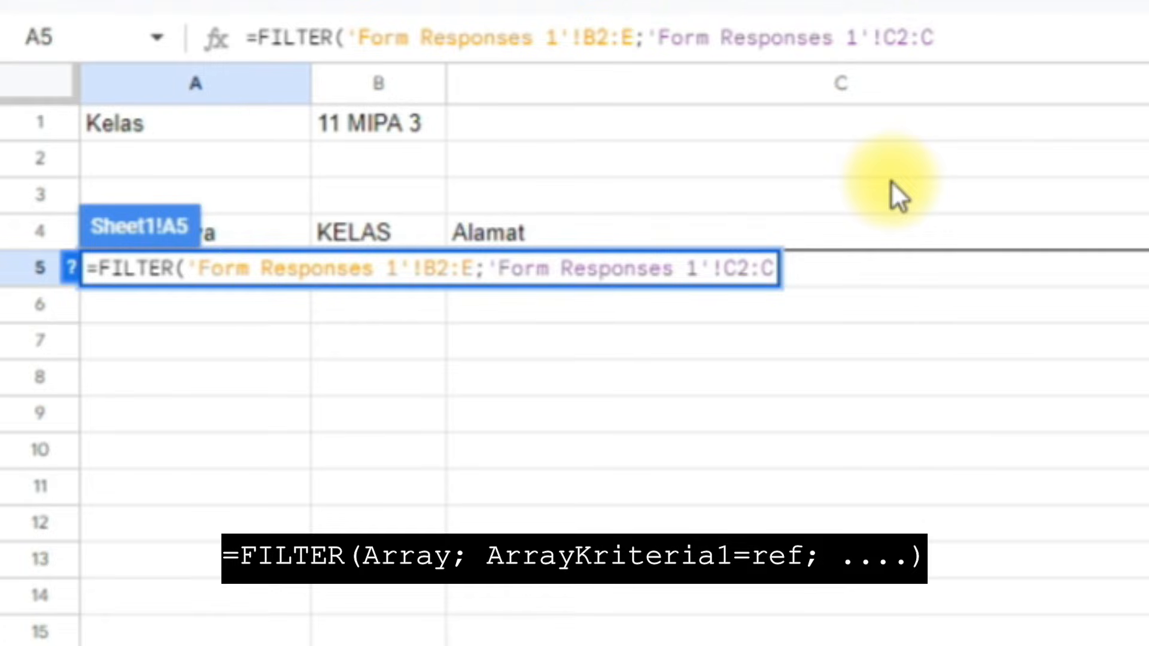
pyautogui.write('=')
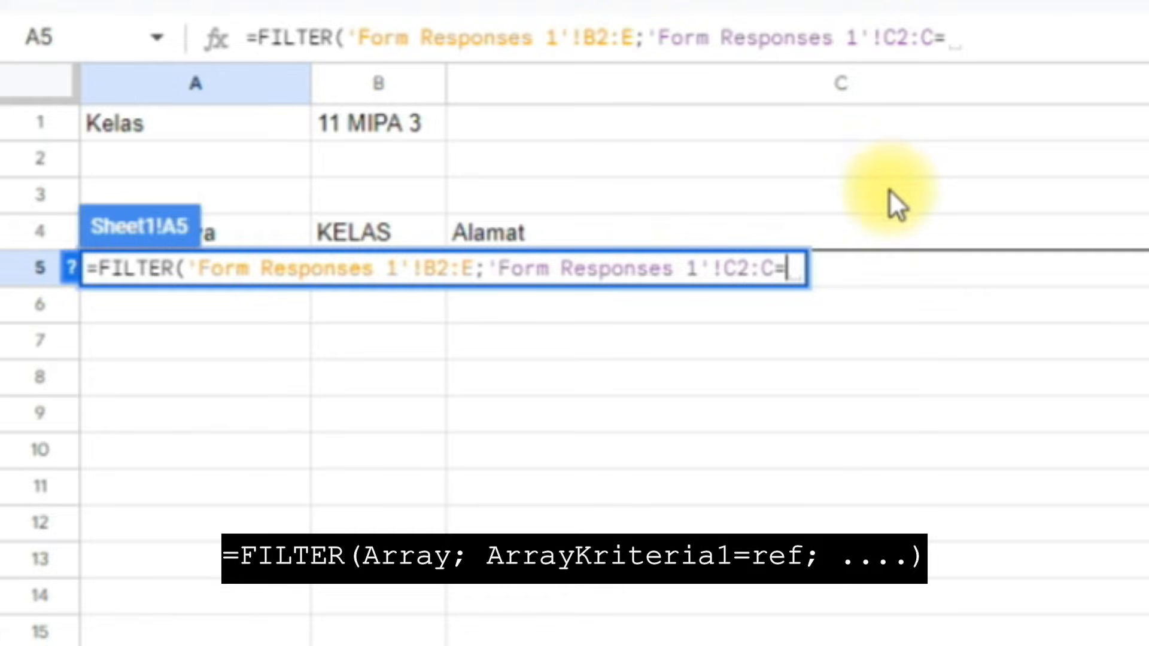
pyautogui.click(393, 117)
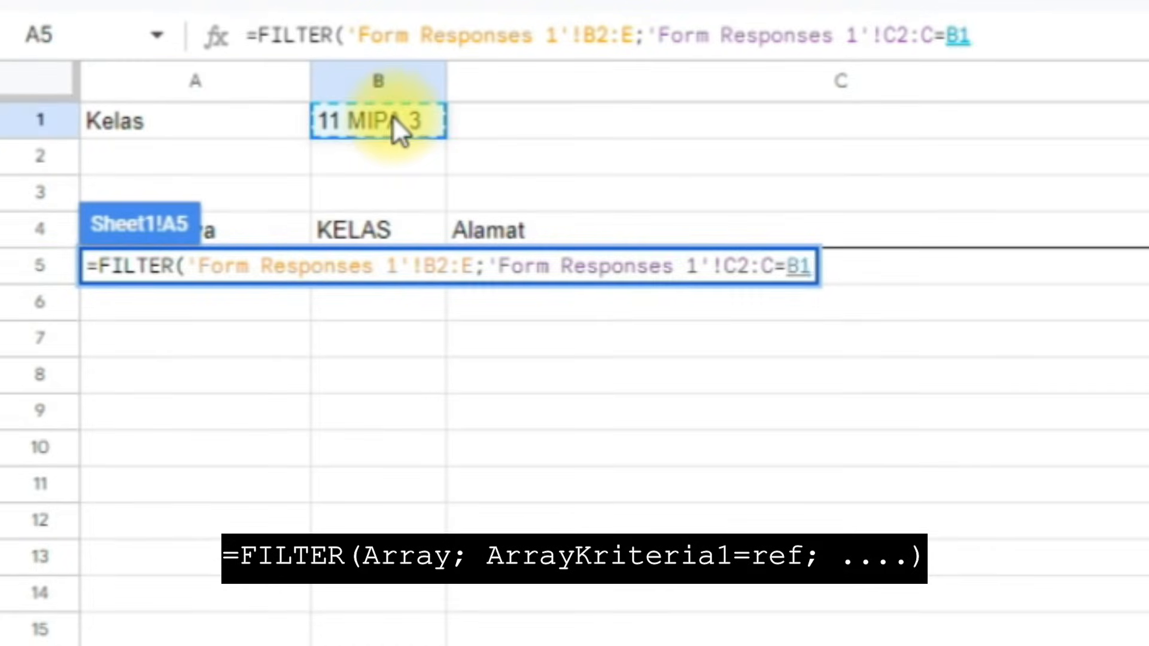
pyautogui.moveTo(488, 264); pyautogui.dragTo(777, 280)
pyautogui.click(784, 264)
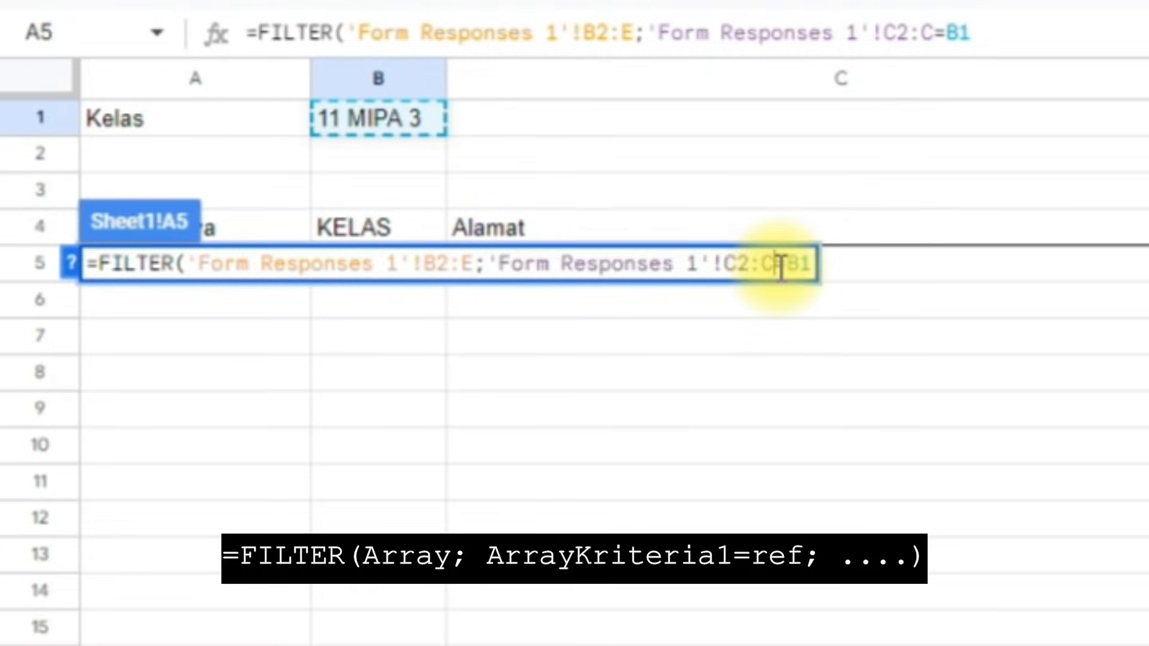
pyautogui.moveTo(786, 264); pyautogui.dragTo(799, 264)
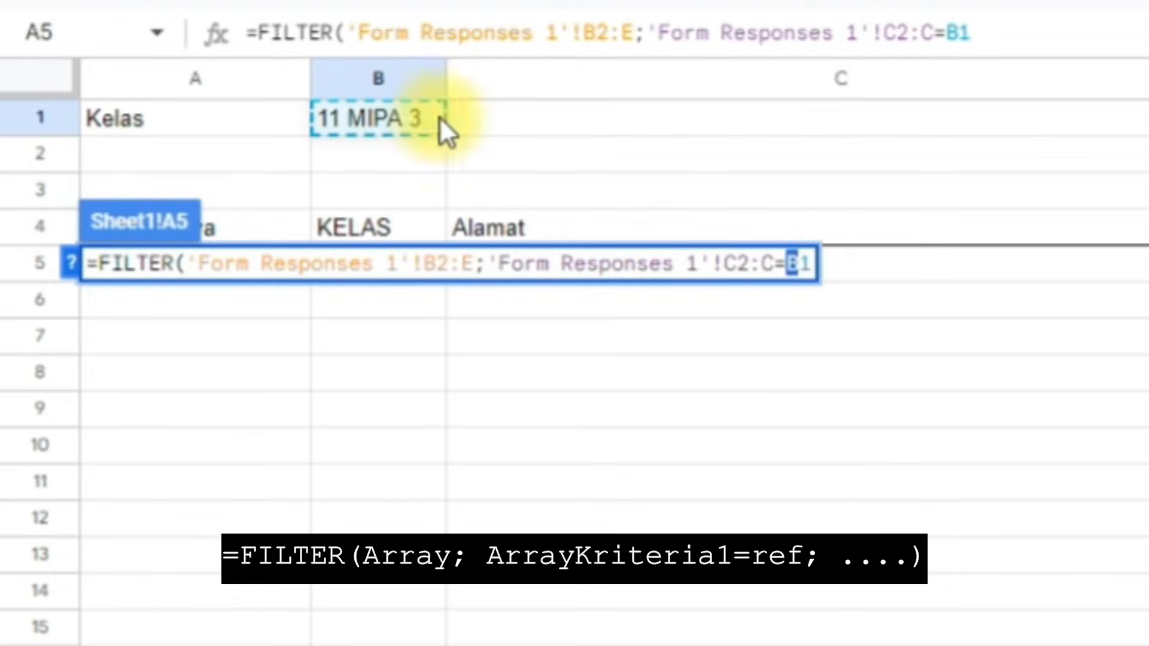
pyautogui.click(811, 261)
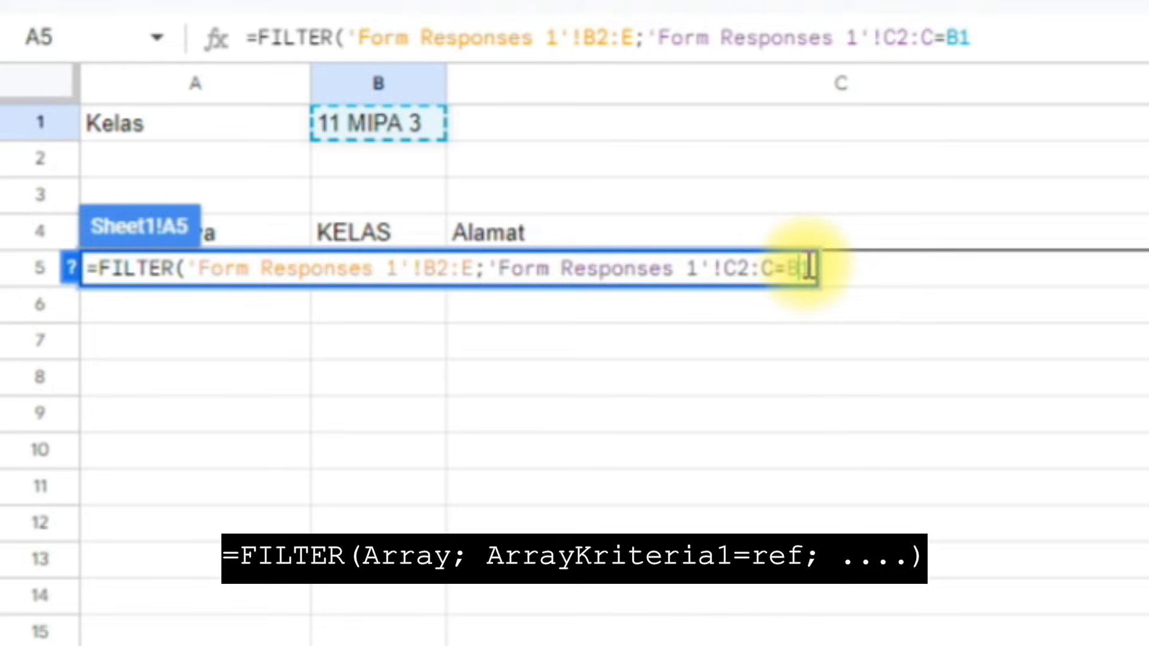
pyautogui.write(')')
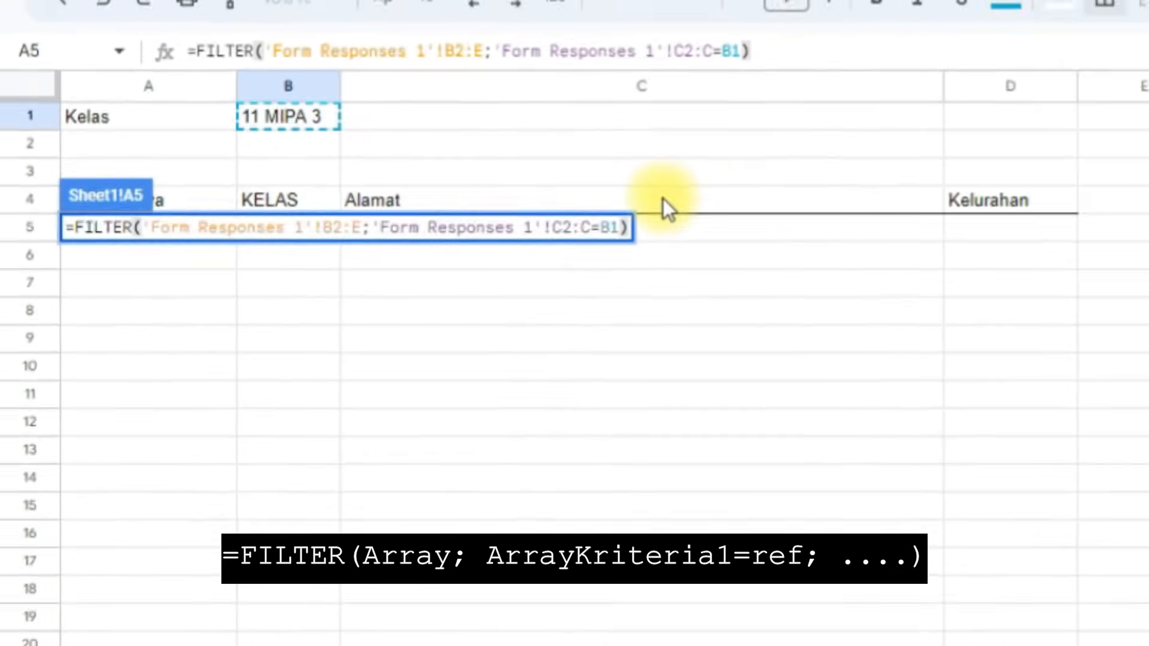
pyautogui.press('Return')
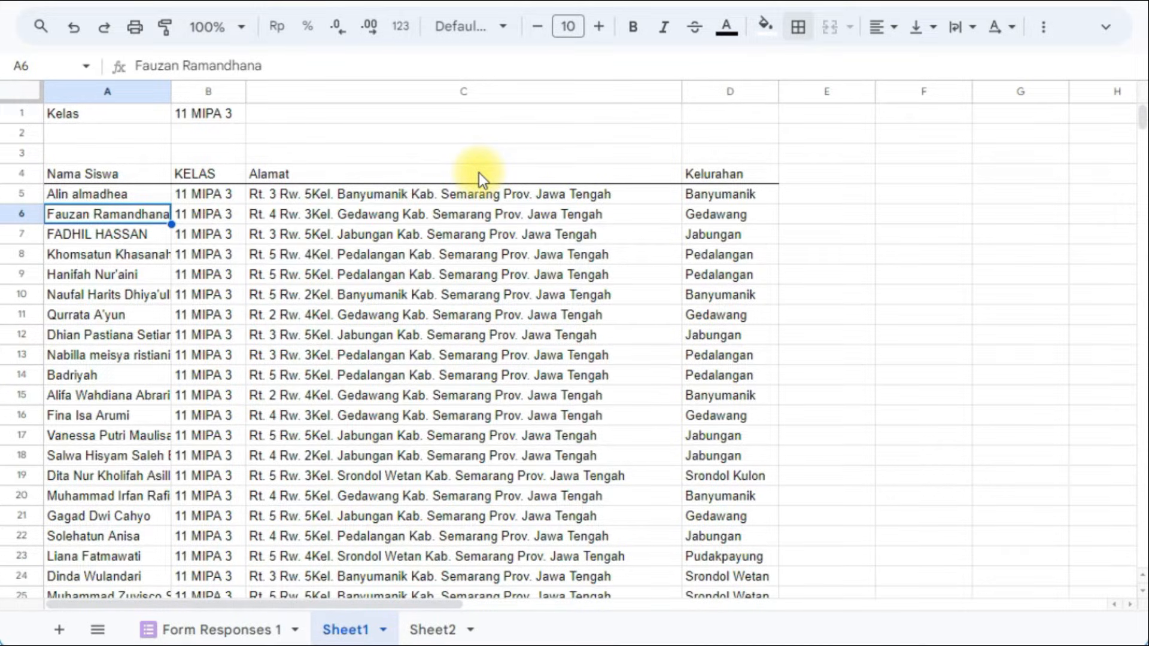
pyautogui.click(219, 115)
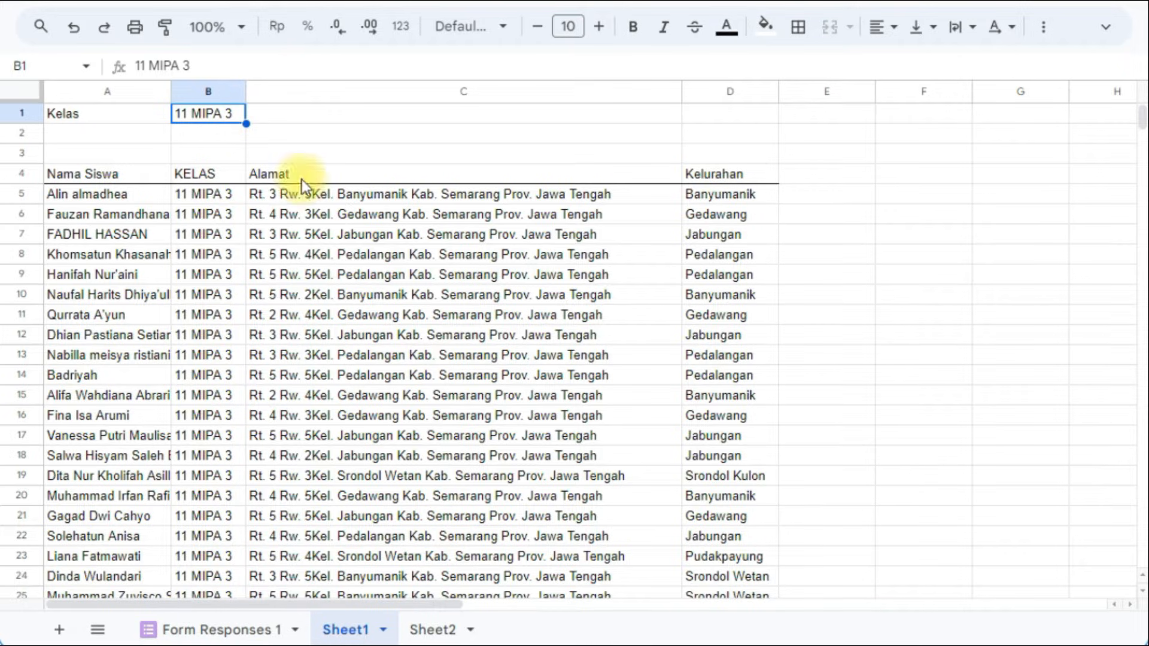
pyautogui.scroll(-3, 306, 246)
pyautogui.scroll(3, 306, 245)
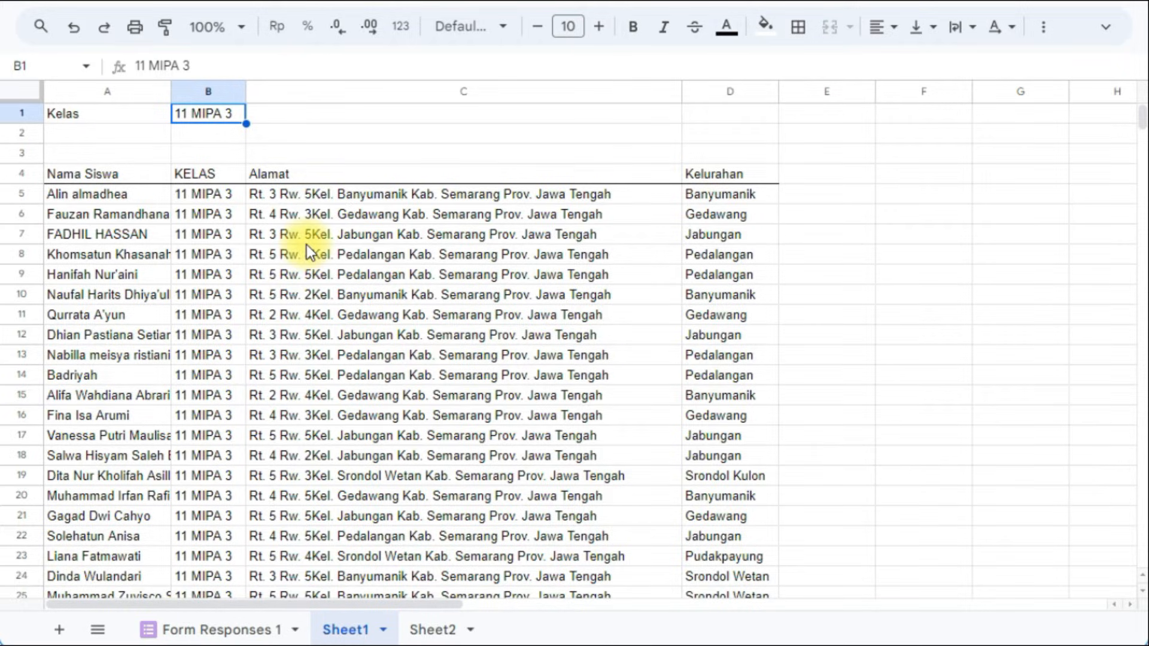
# Step: Set the class in cell B1 to 11 MIPA 1 and look through the filtered list
pyautogui.doubleClick(233, 109)
pyautogui.press('BackSpace')
pyautogui.write('1')
pyautogui.press('Return')
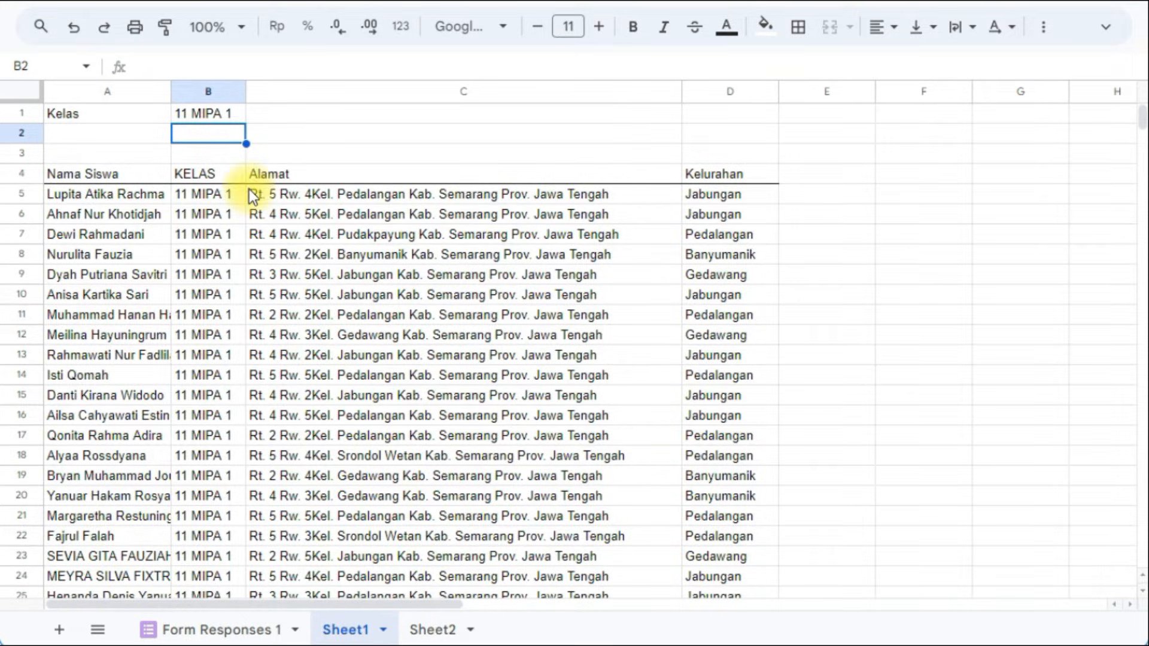
pyautogui.scroll(-5, 340, 198)
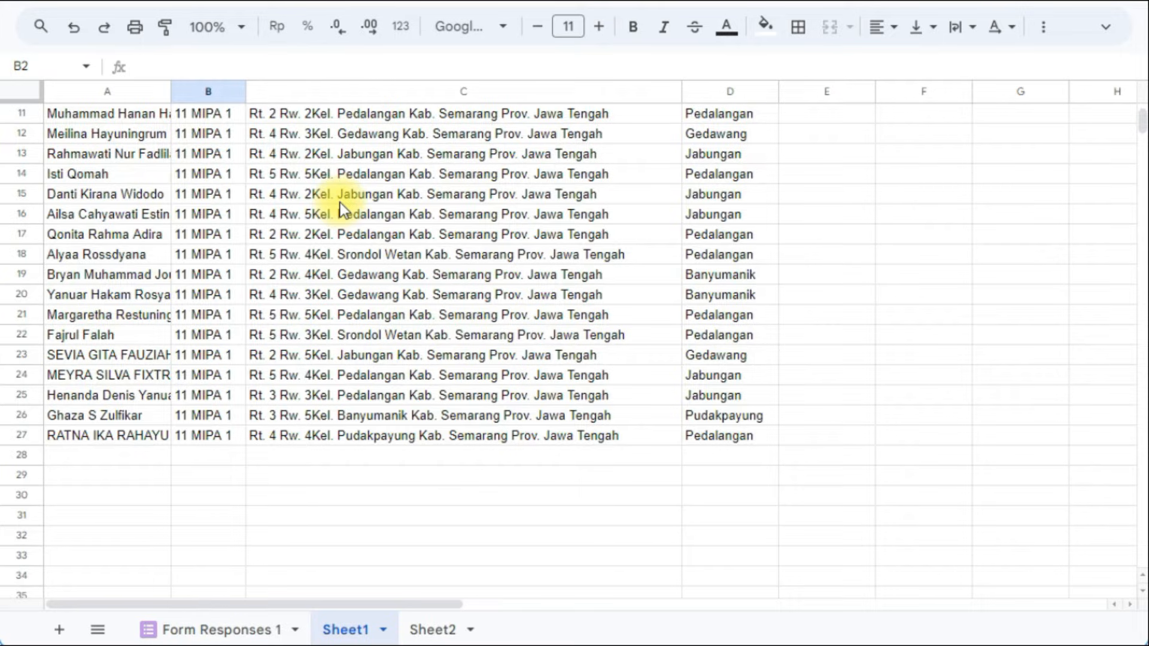
pyautogui.scroll(5, 340, 203)
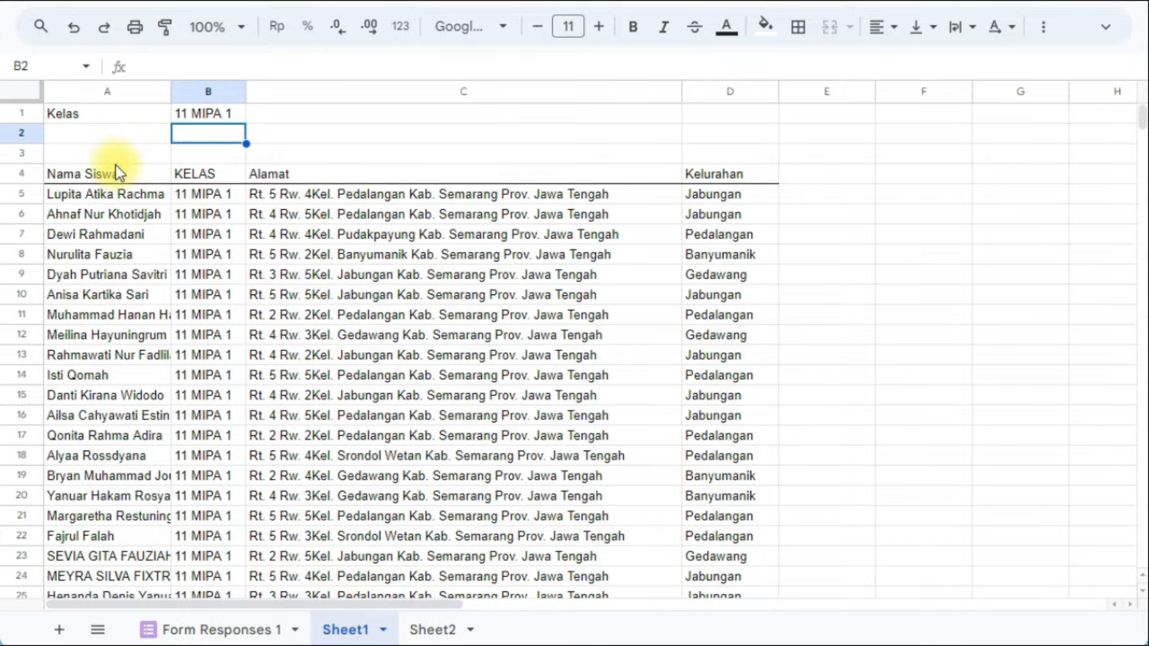
# Step: Enter the label Kelurahan in cell A2 and the criterion Jabungan in cell B2
pyautogui.click(121, 136)
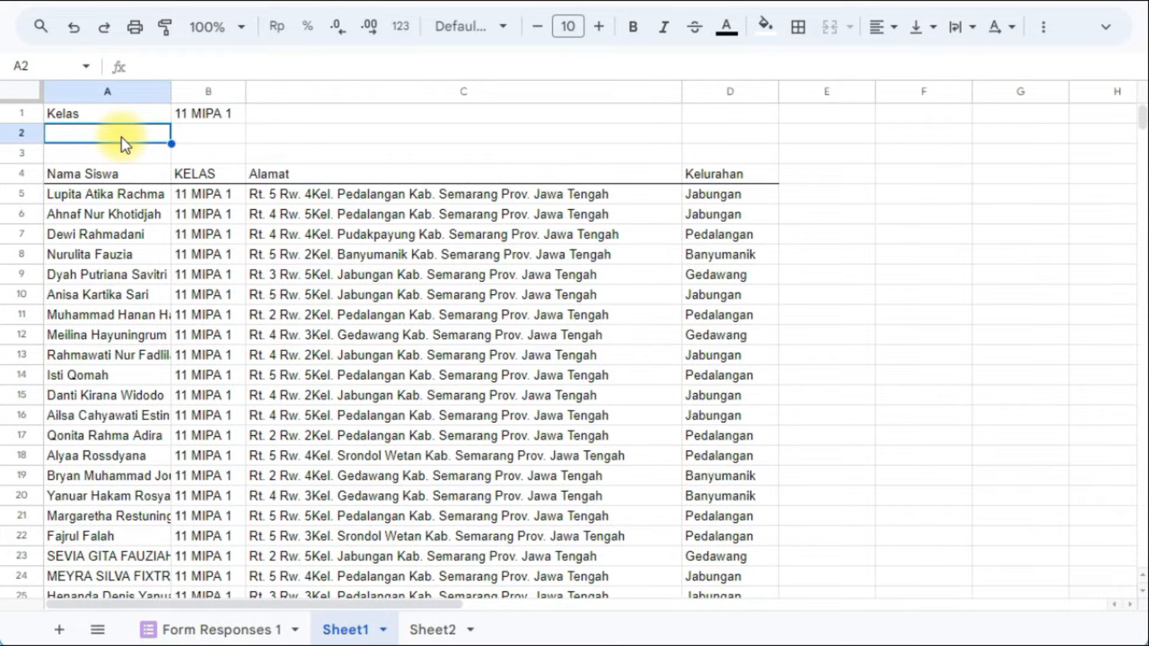
pyautogui.write('Ke')
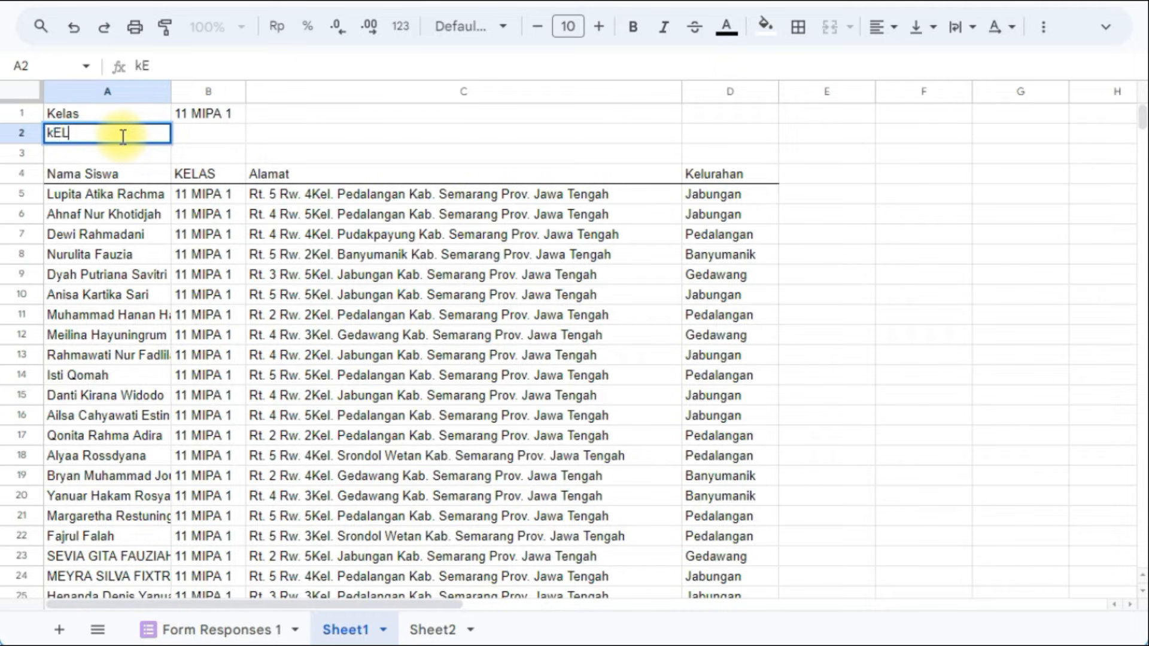
pyautogui.write('lurahan')
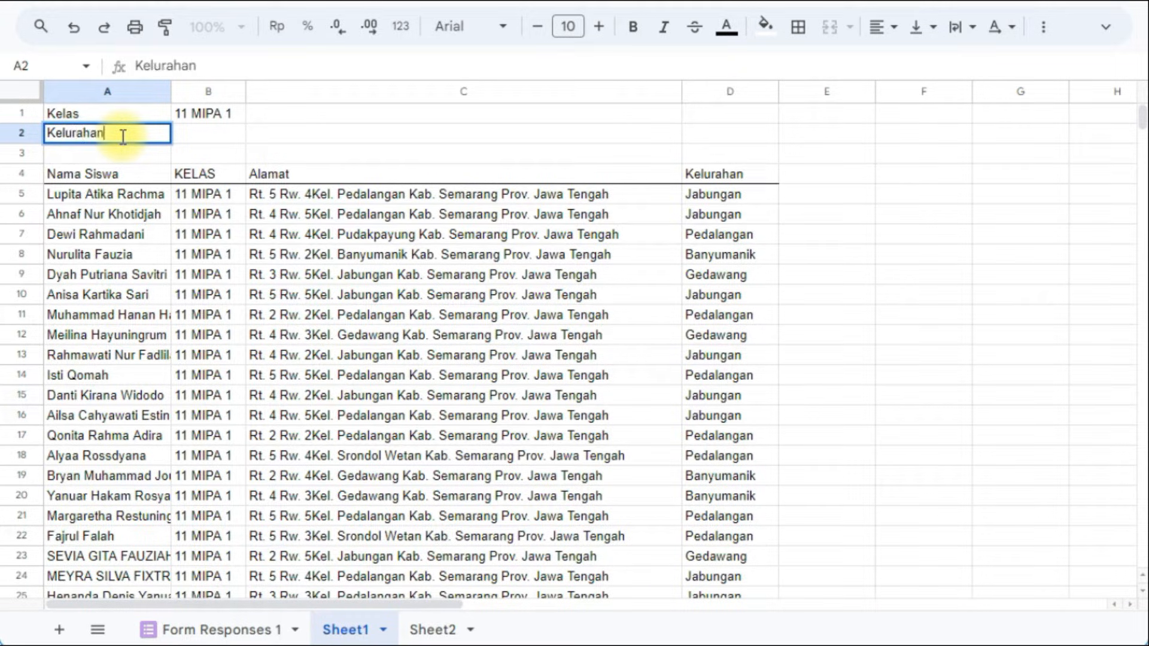
pyautogui.hotkey('ctrl', 'Return')
pyautogui.click(189, 134)
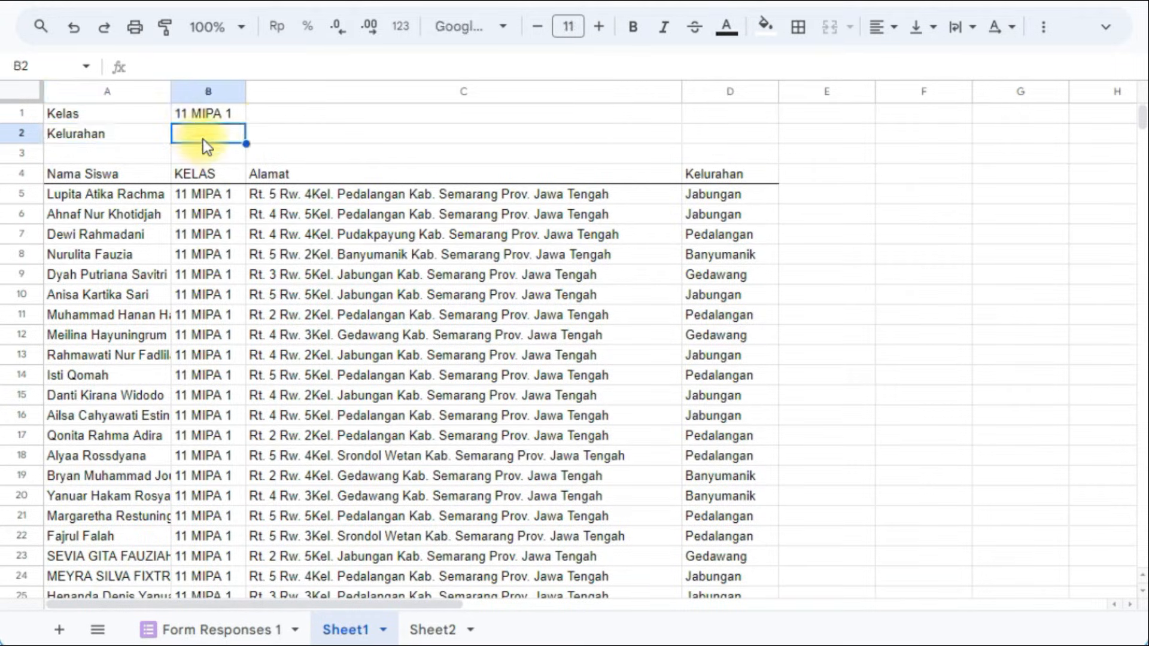
pyautogui.write('Jabungan')
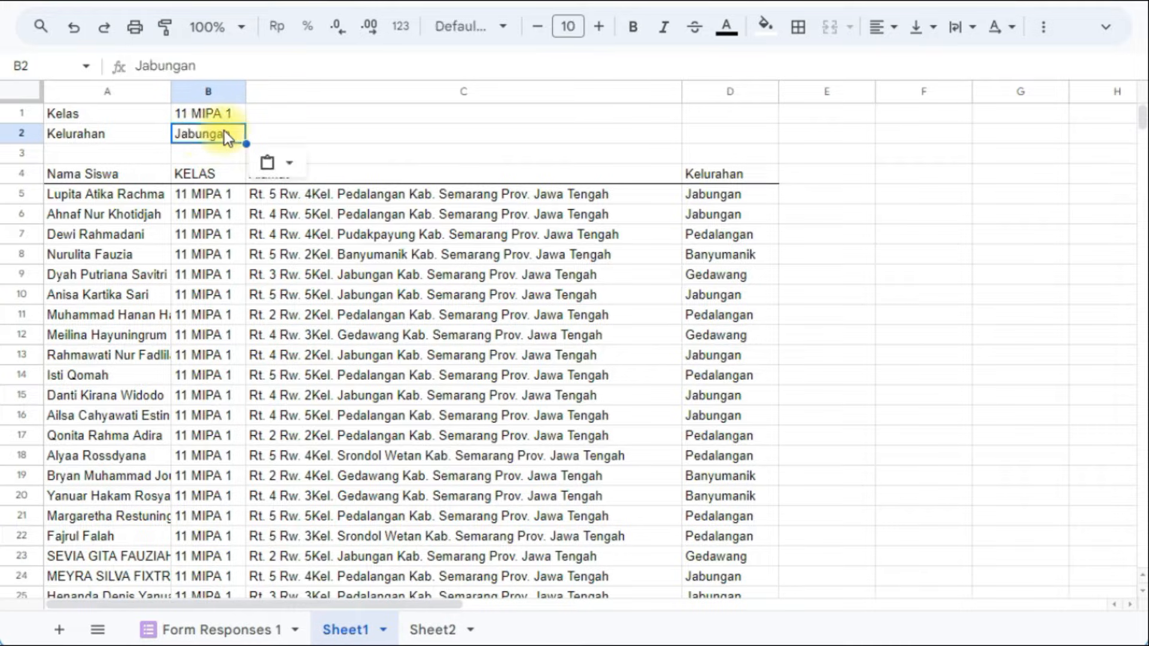
pyautogui.click(301, 130)
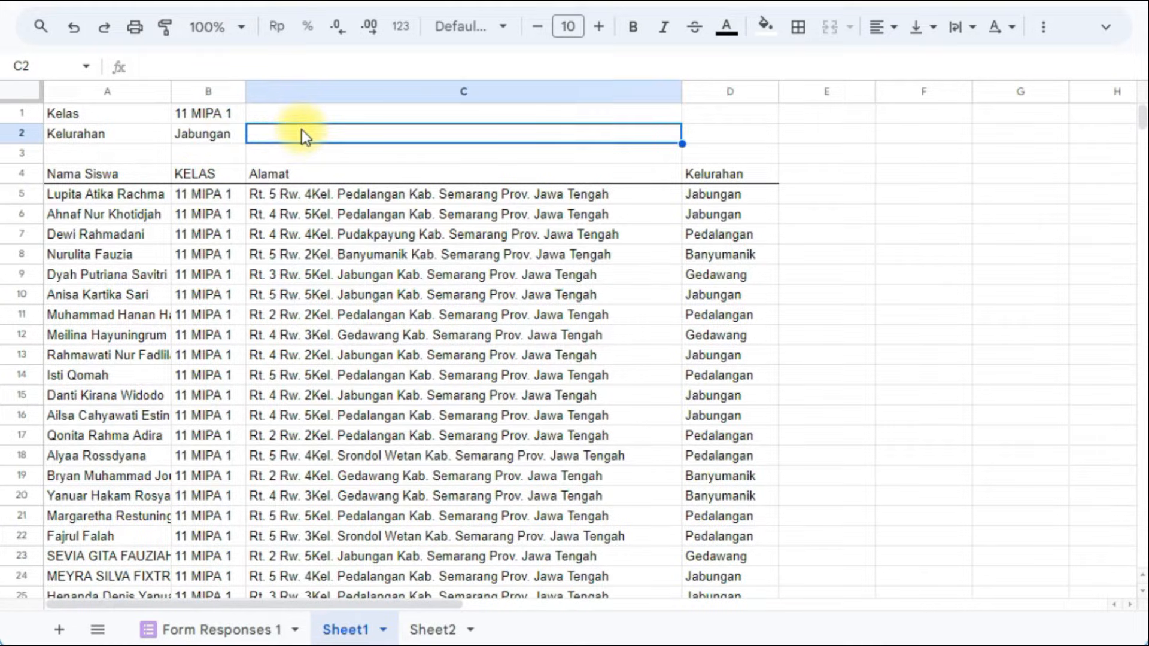
pyautogui.click(209, 116)
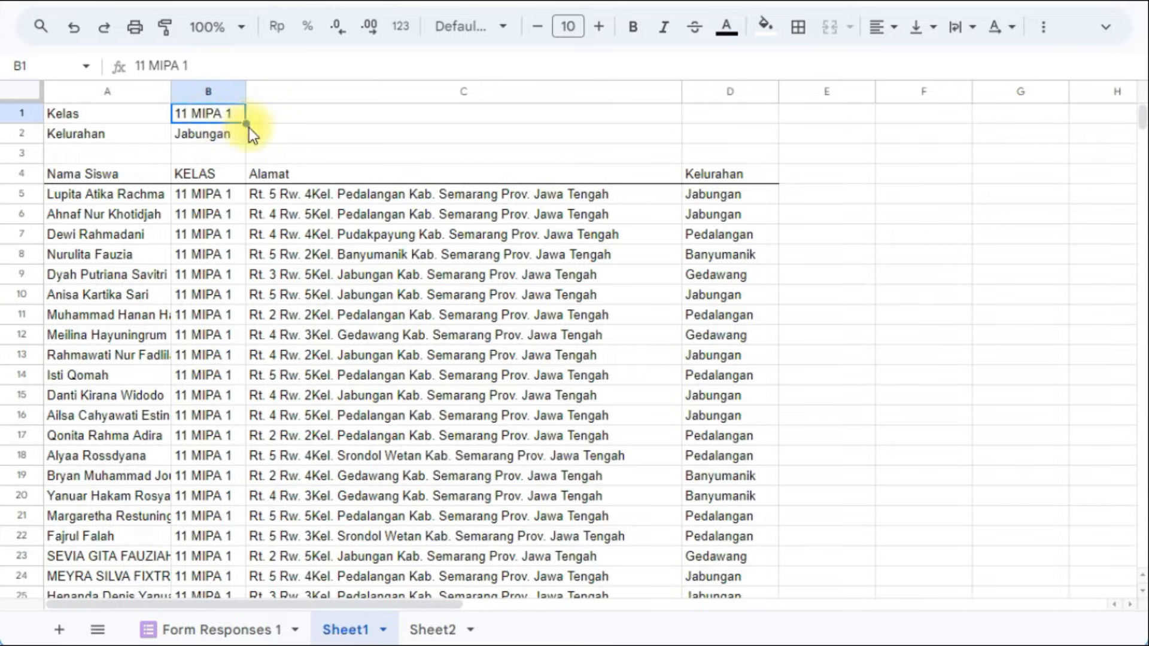
pyautogui.click(221, 133)
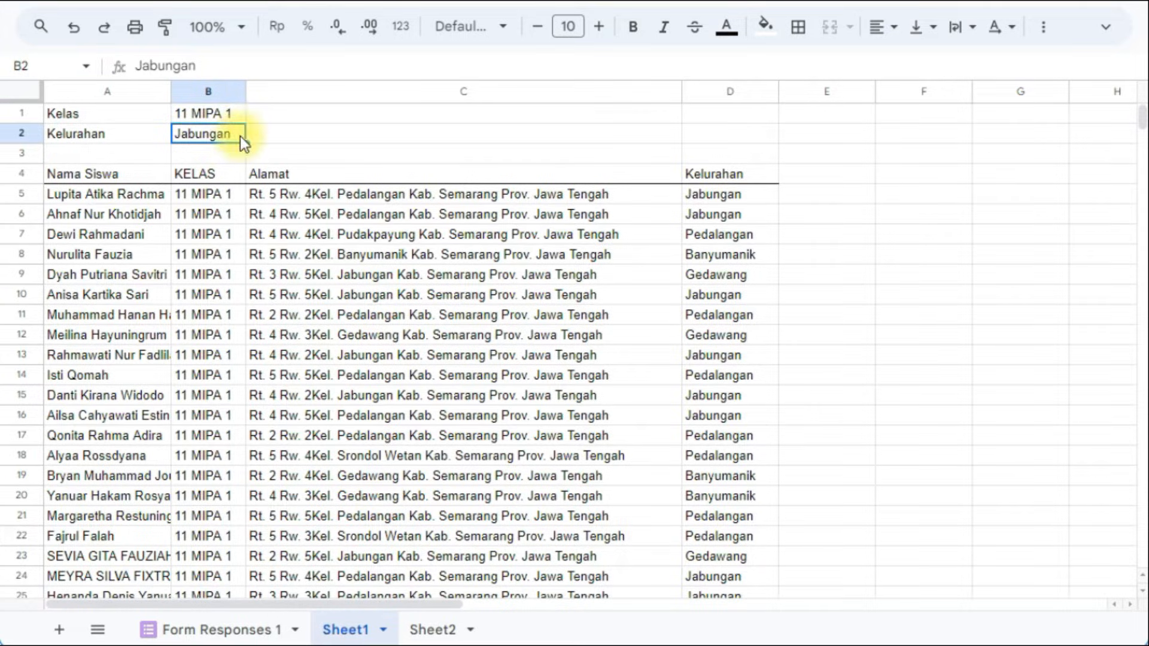
# Step: Duplicate the condition 'Form Responses 1'!C2:C=B1 as a second condition in the FILTER formula in cell A5
pyautogui.click(124, 199)
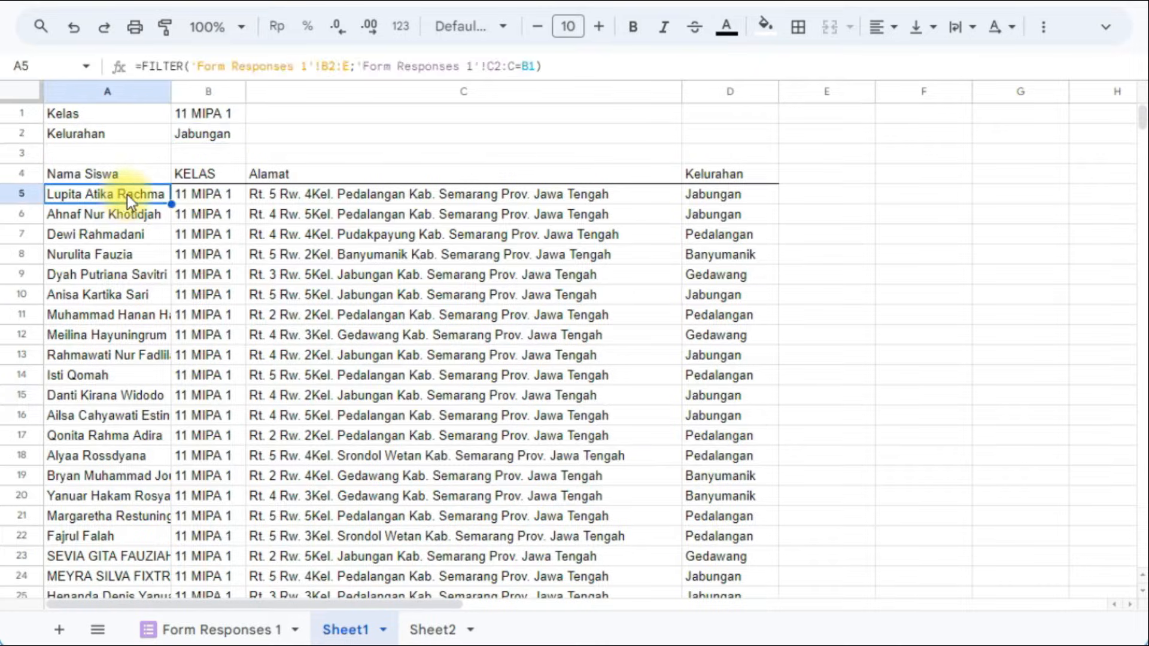
pyautogui.doubleClick(127, 195)
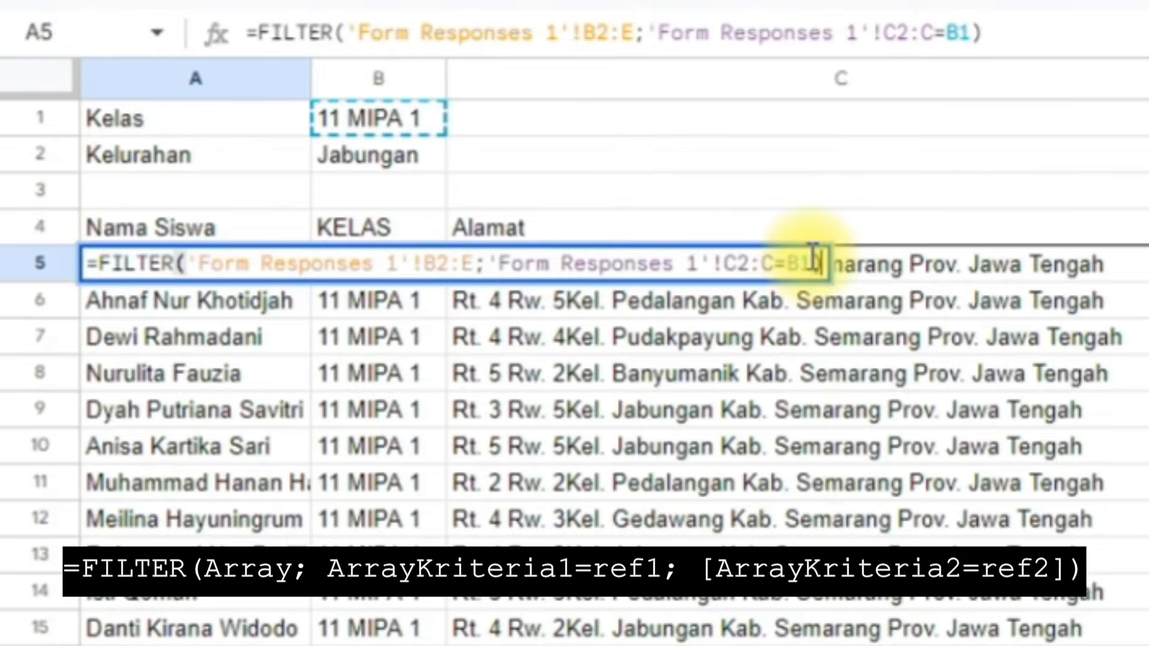
pyautogui.moveTo(812, 261); pyautogui.dragTo(489, 261)
pyautogui.hotkey('ctrl', 'c')
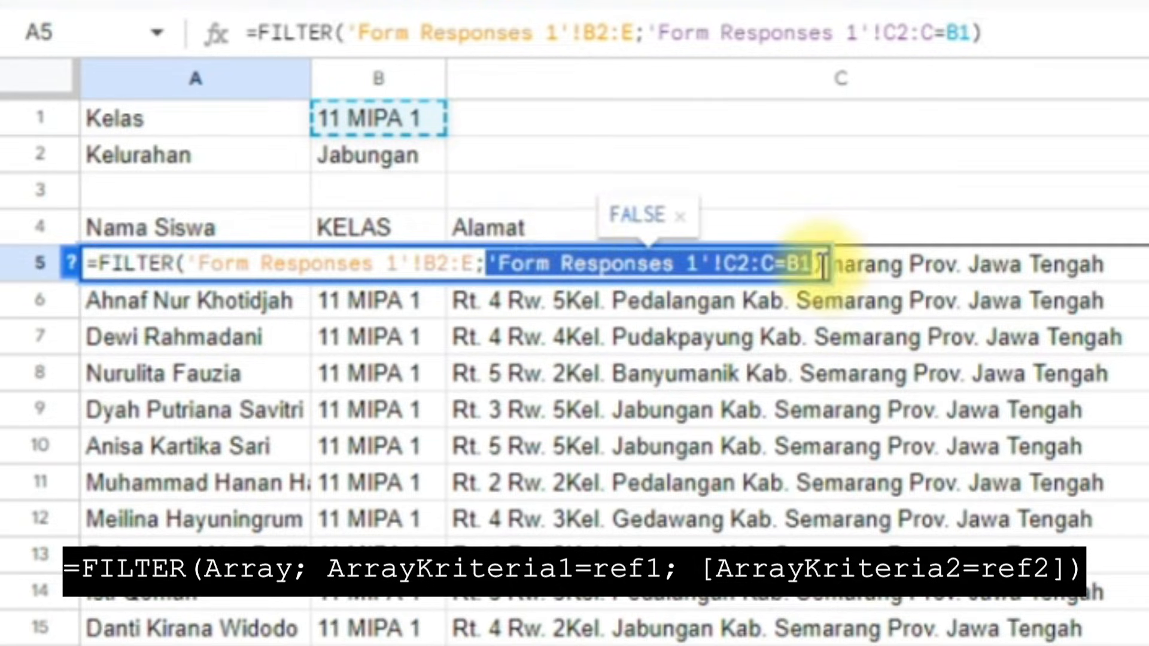
pyautogui.click(816, 263)
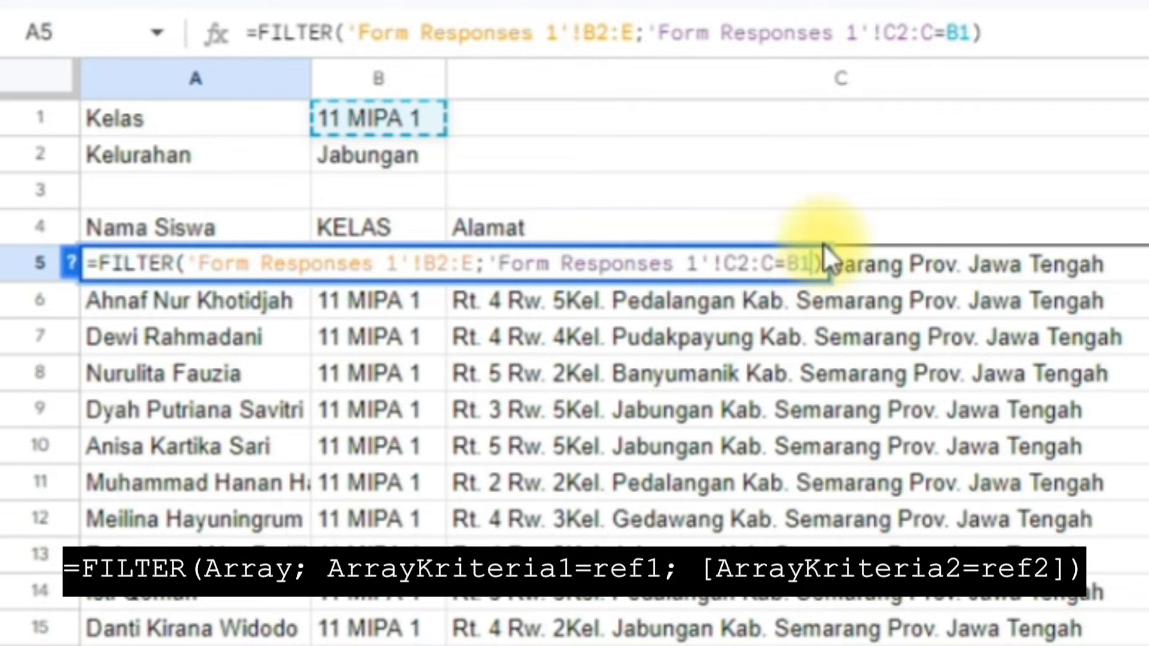
pyautogui.write(';')
pyautogui.hotkey('ctrl', 'v')
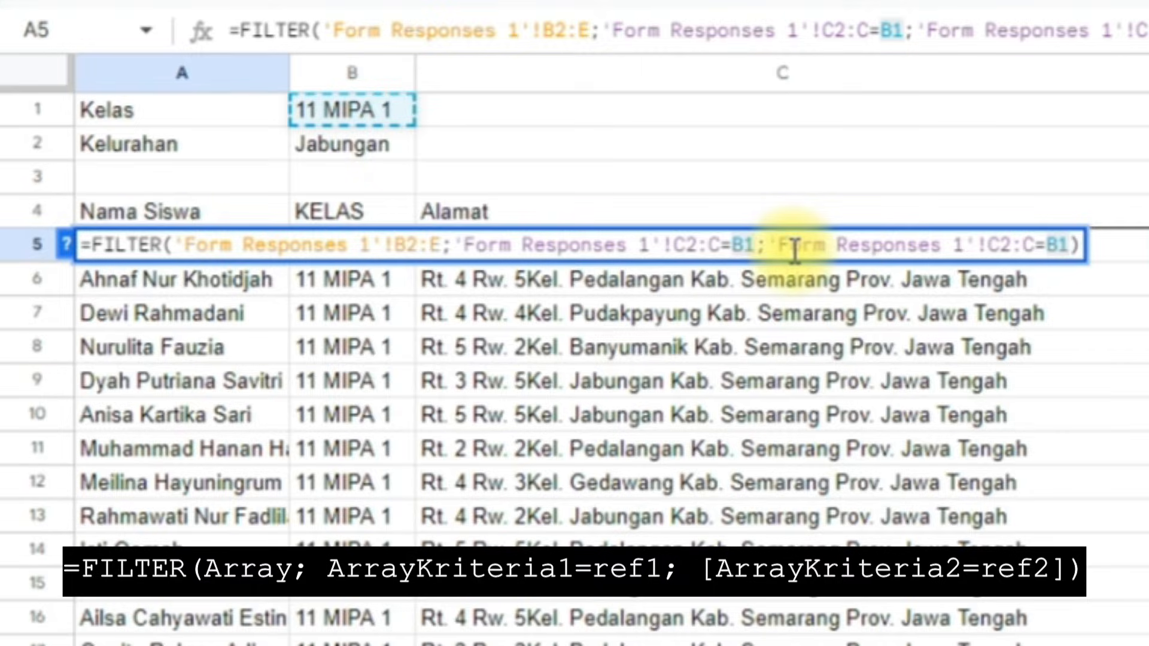
# Step: Change the range of the FILTER formula's second condition to the Kelurahan column, 'Form Responses 1'!E2:E
pyautogui.moveTo(755, 246); pyautogui.dragTo(594, 246)
pyautogui.moveTo(770, 244); pyautogui.dragTo(1034, 243)
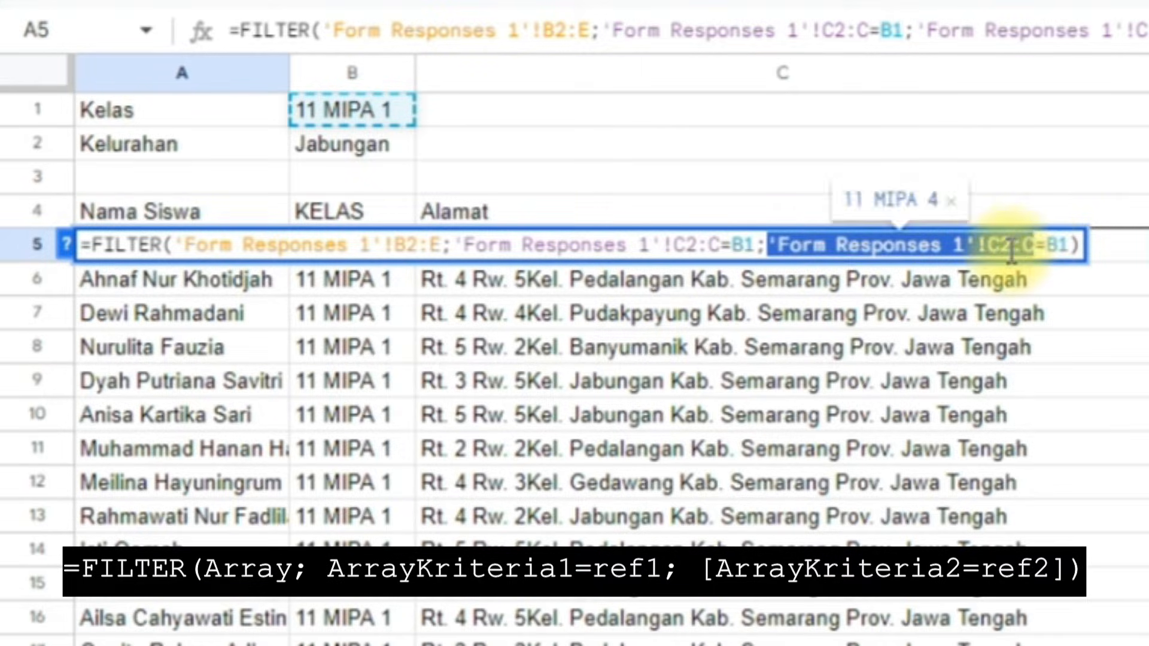
pyautogui.click(1011, 250)
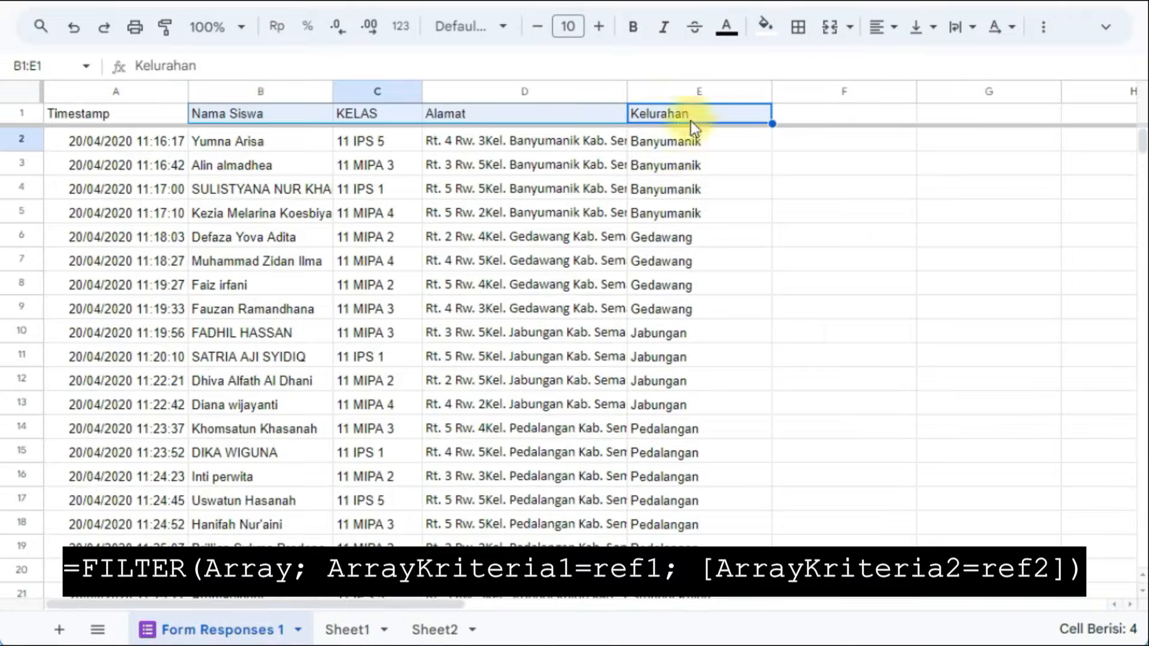
pyautogui.click(335, 630)
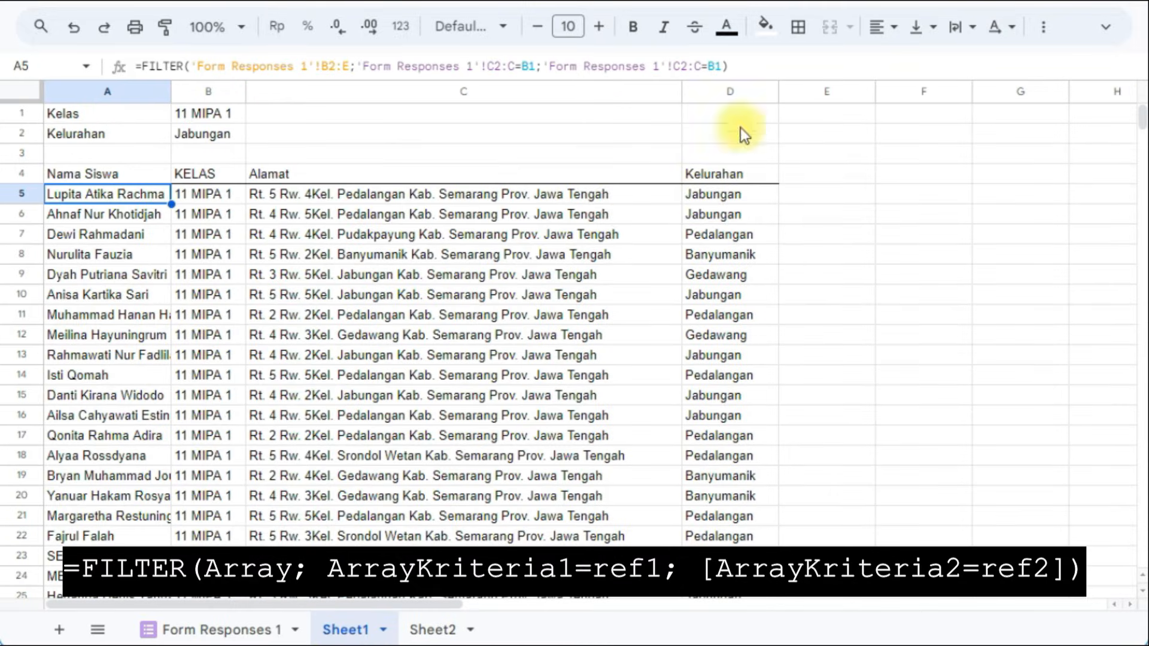
pyautogui.doubleClick(130, 192)
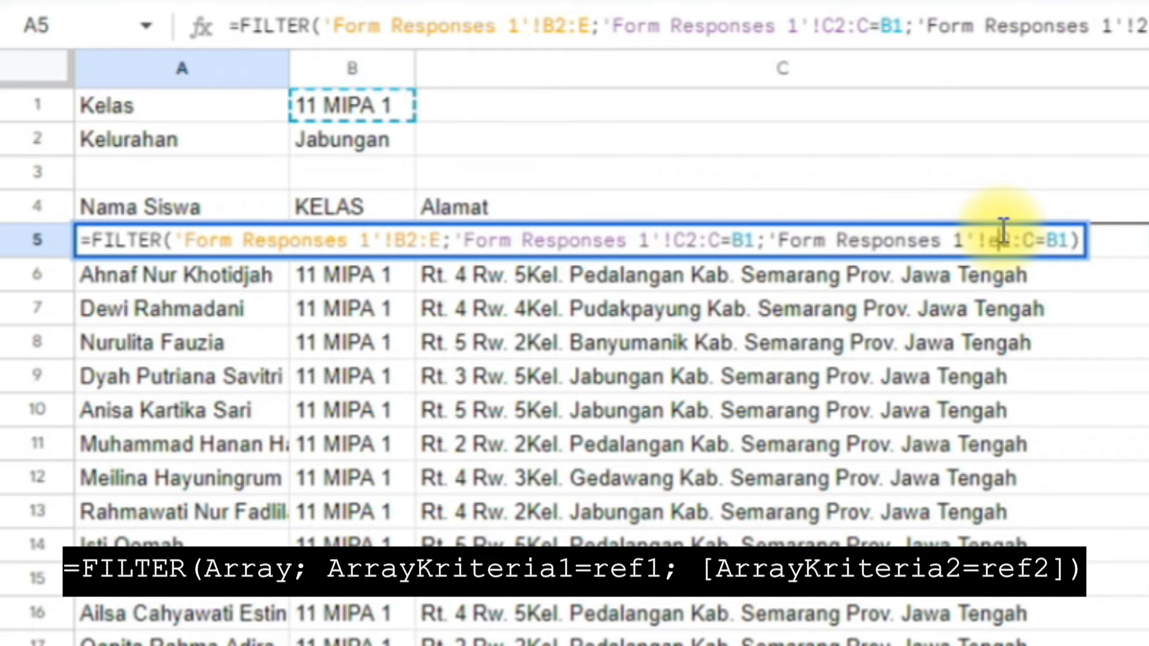
pyautogui.press('Right')
pyautogui.press('Right')
pyautogui.press('Right')
pyautogui.press('BackSpace')
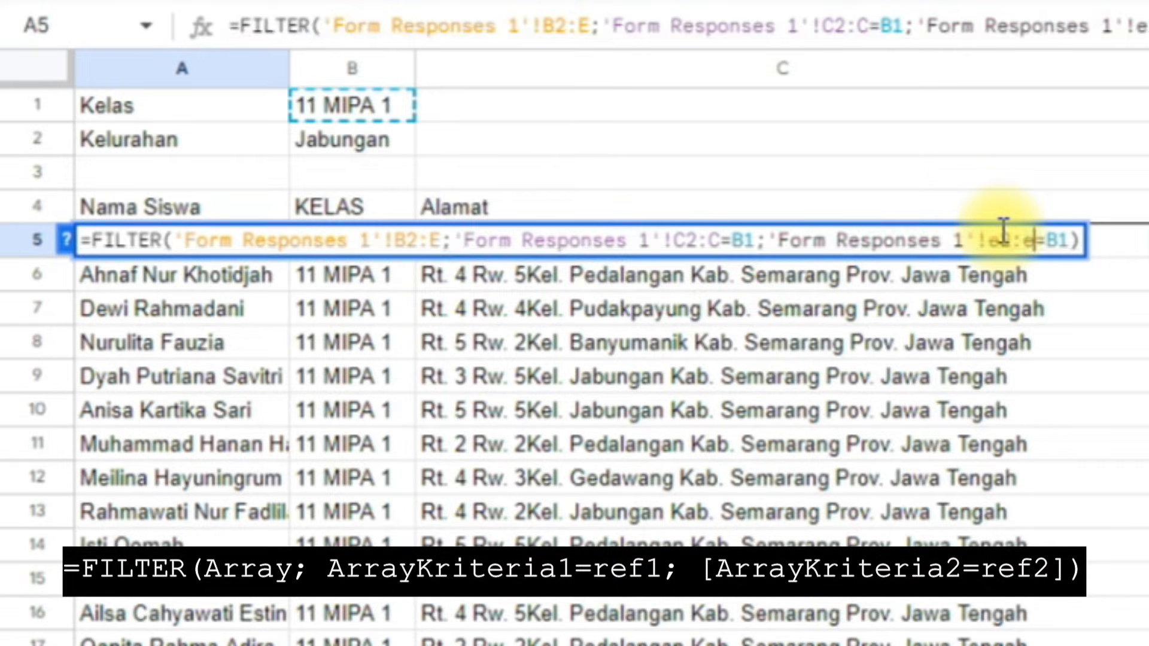
pyautogui.write('e')
# Step: Make the second FILTER condition compare against cell B2 and enter the formula
pyautogui.press('Right')
pyautogui.press('Right')
pyautogui.press('Right')
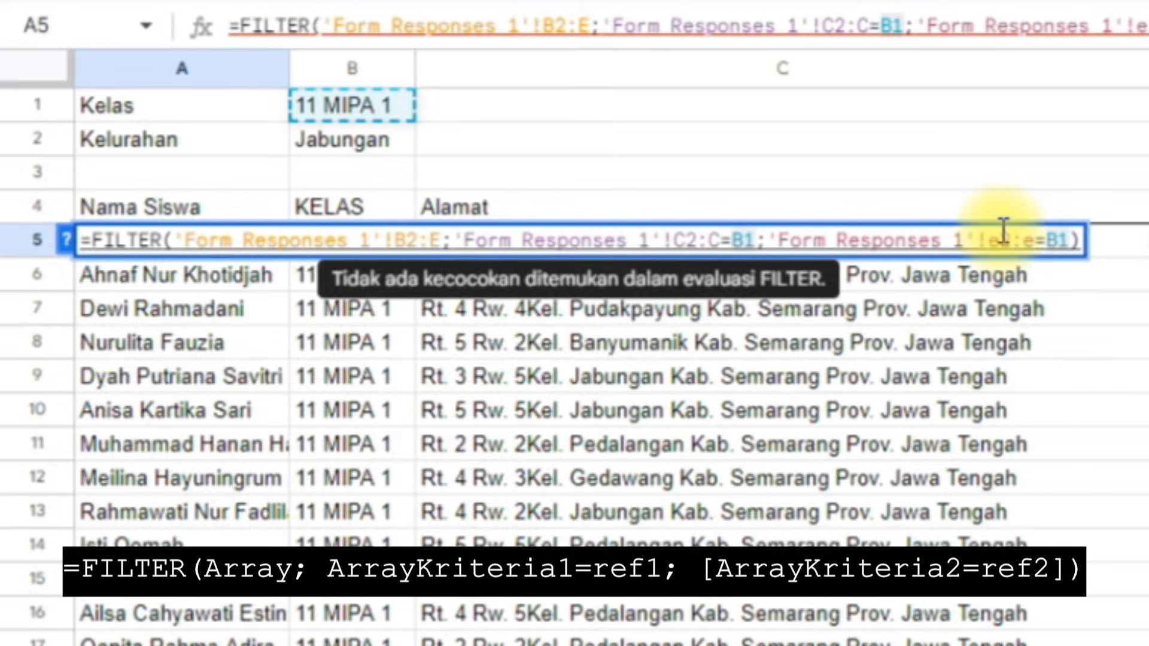
pyautogui.press('BackSpace')
pyautogui.press('BackSpace')
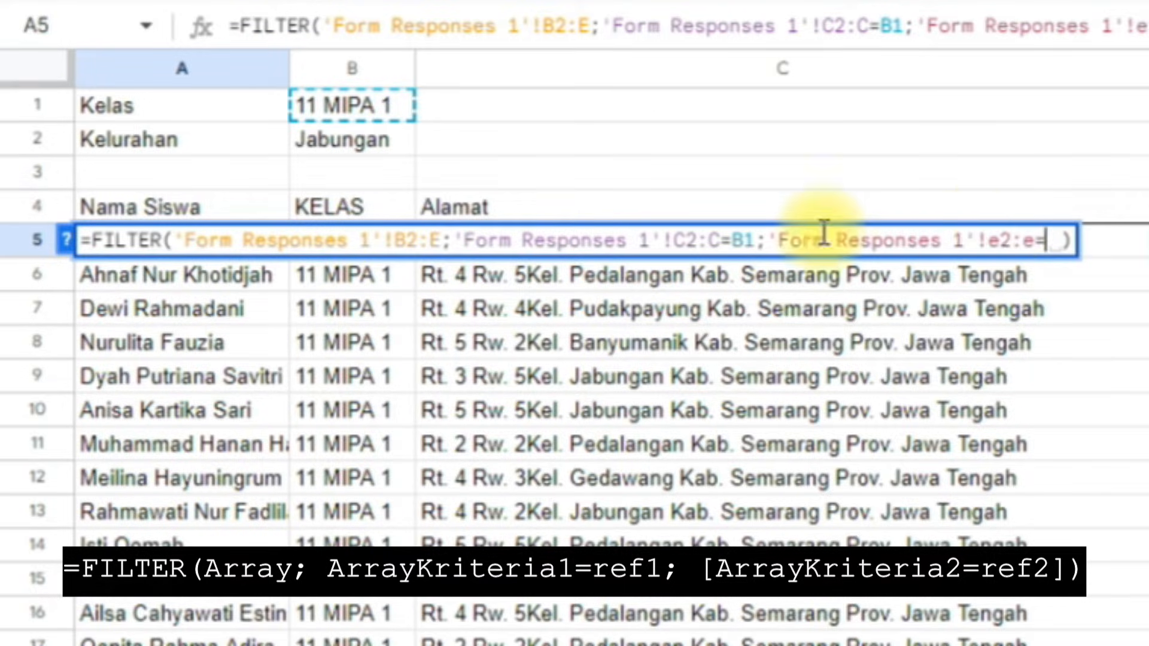
pyautogui.write('b2')
pyautogui.press('Return')
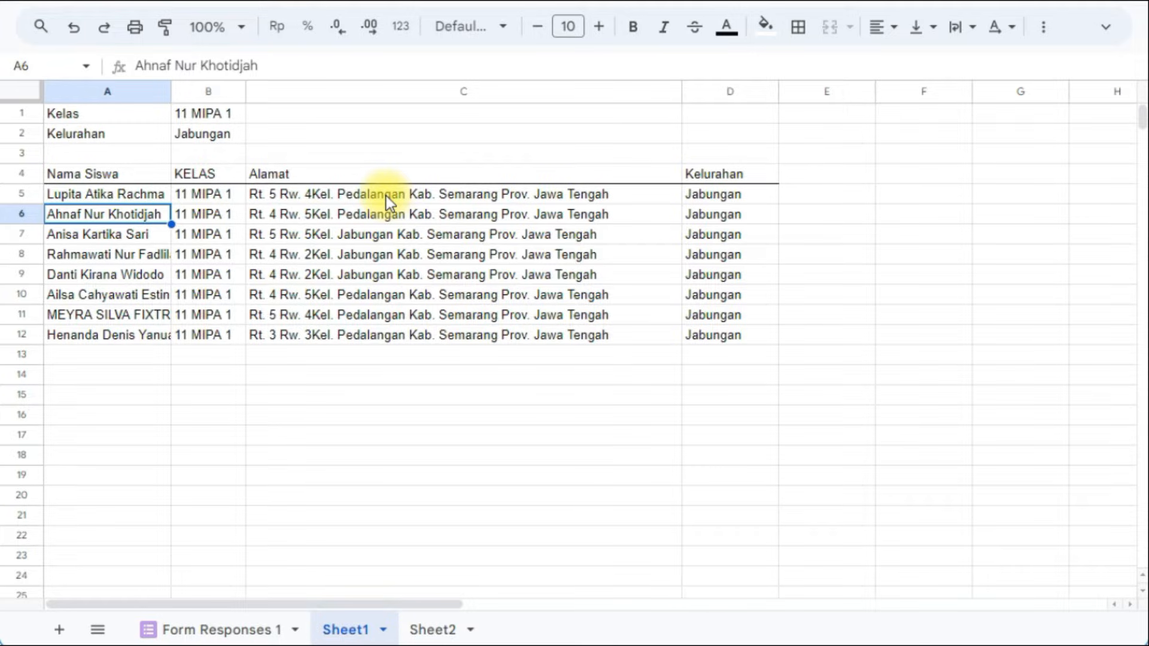
# Step: Set the class in cell B1 to 11 MIPA 3
pyautogui.click(225, 114)
pyautogui.click(284, 72)
pyautogui.press('BackSpace')
pyautogui.write('3')
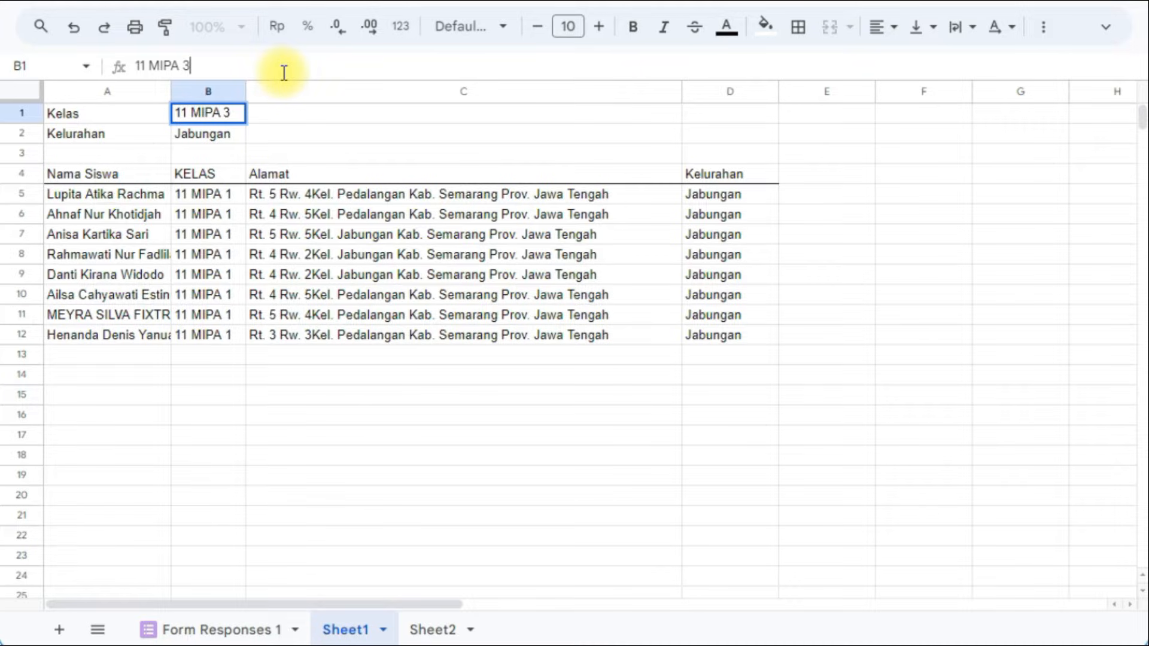
pyautogui.press('Return')
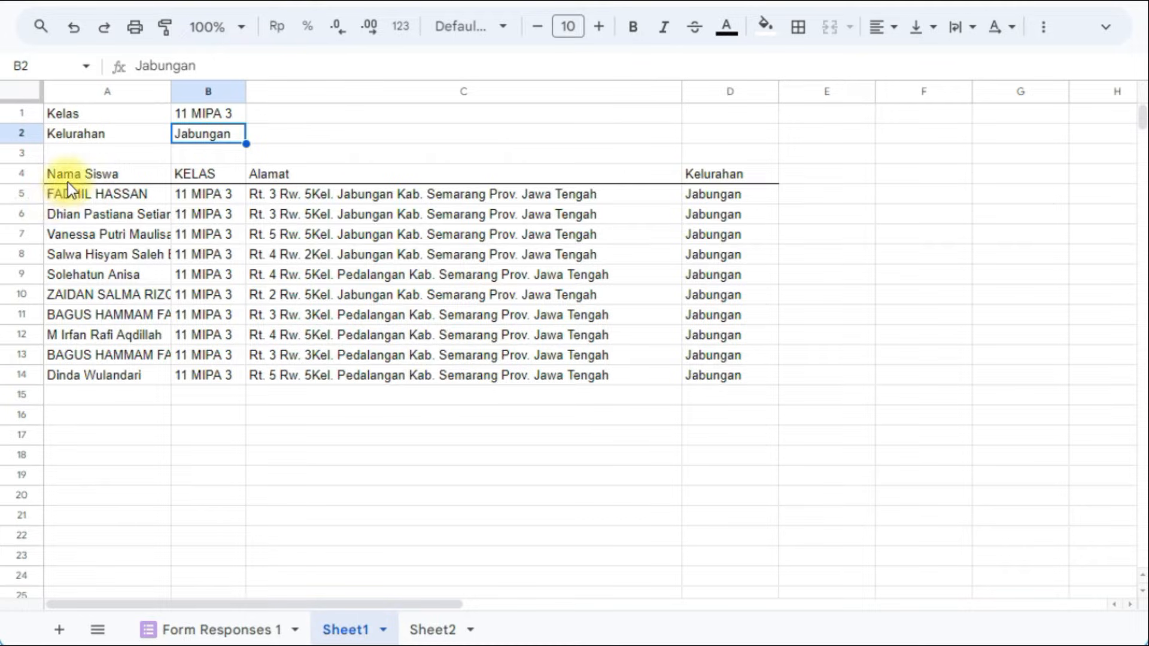
# Step: Narrow the range returned by the FILTER formula in A5 to 'Form Responses 1'!B2:C and check the listed columns
pyautogui.click(137, 195)
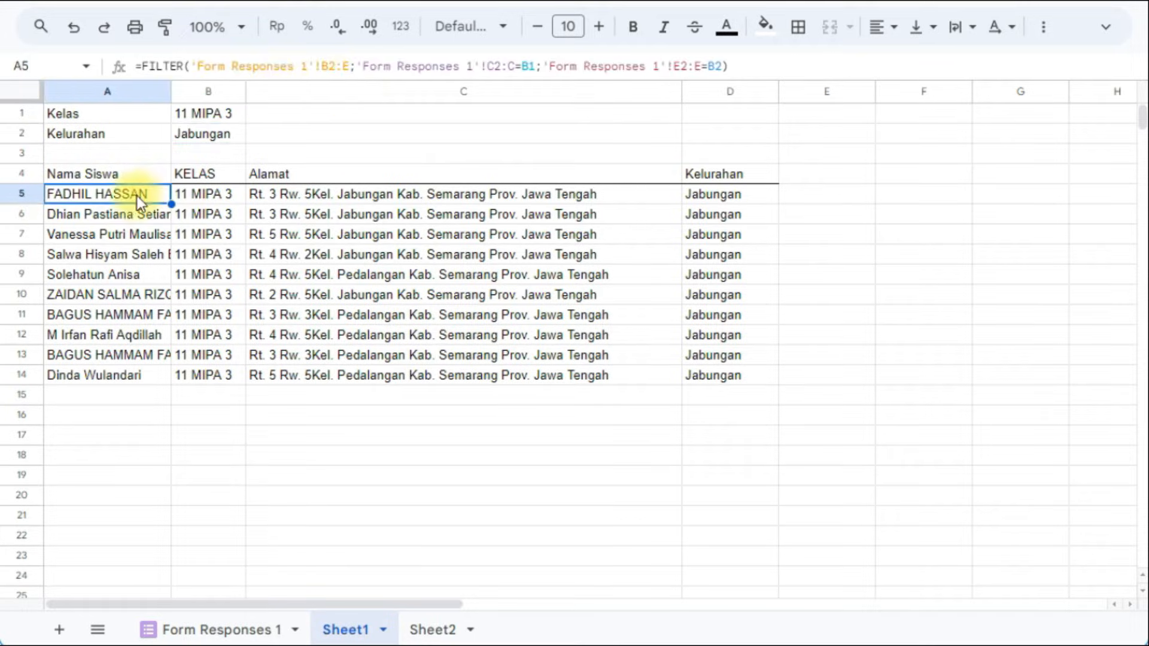
pyautogui.click(348, 66)
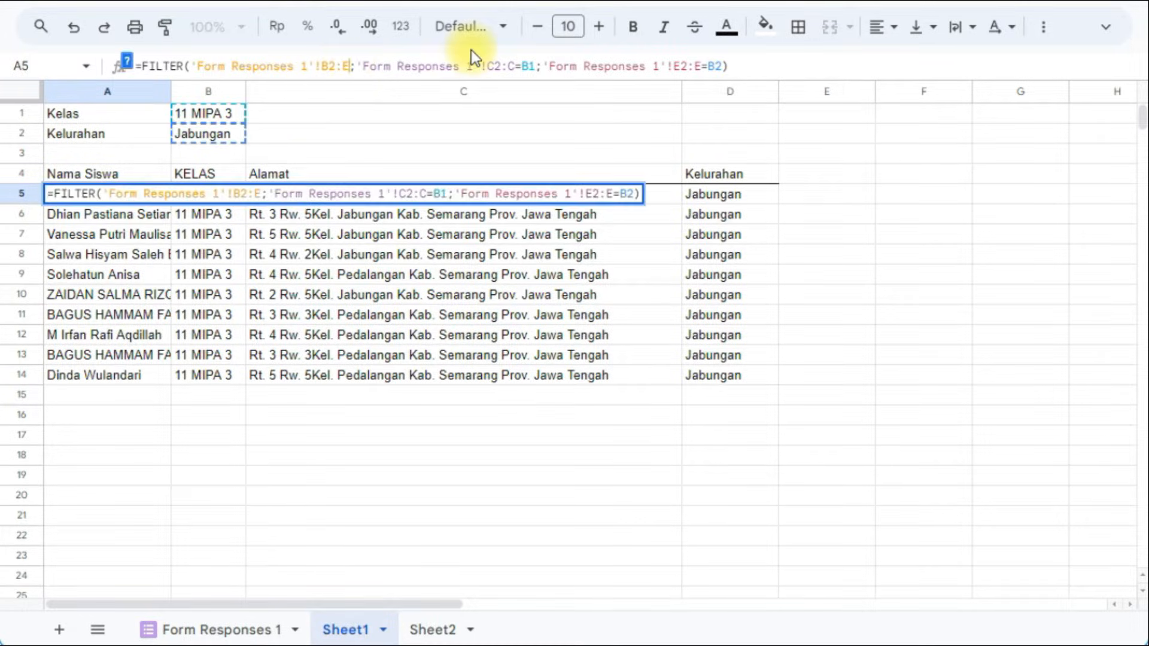
pyautogui.press('BackSpace')
pyautogui.write('c')
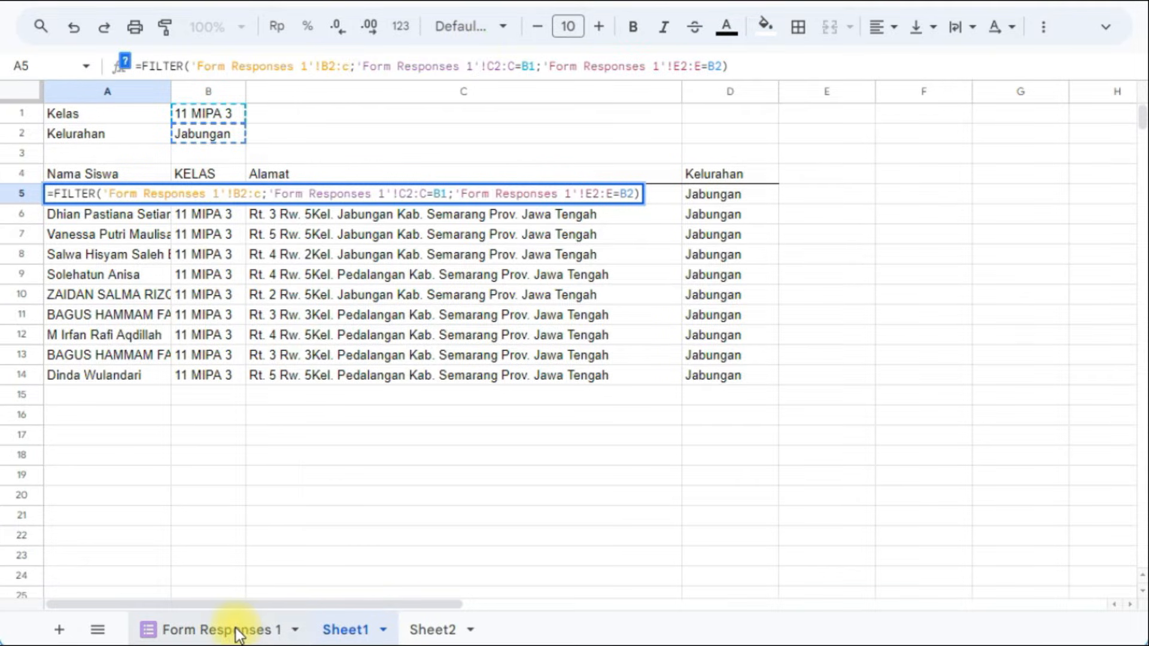
pyautogui.click(267, 628)
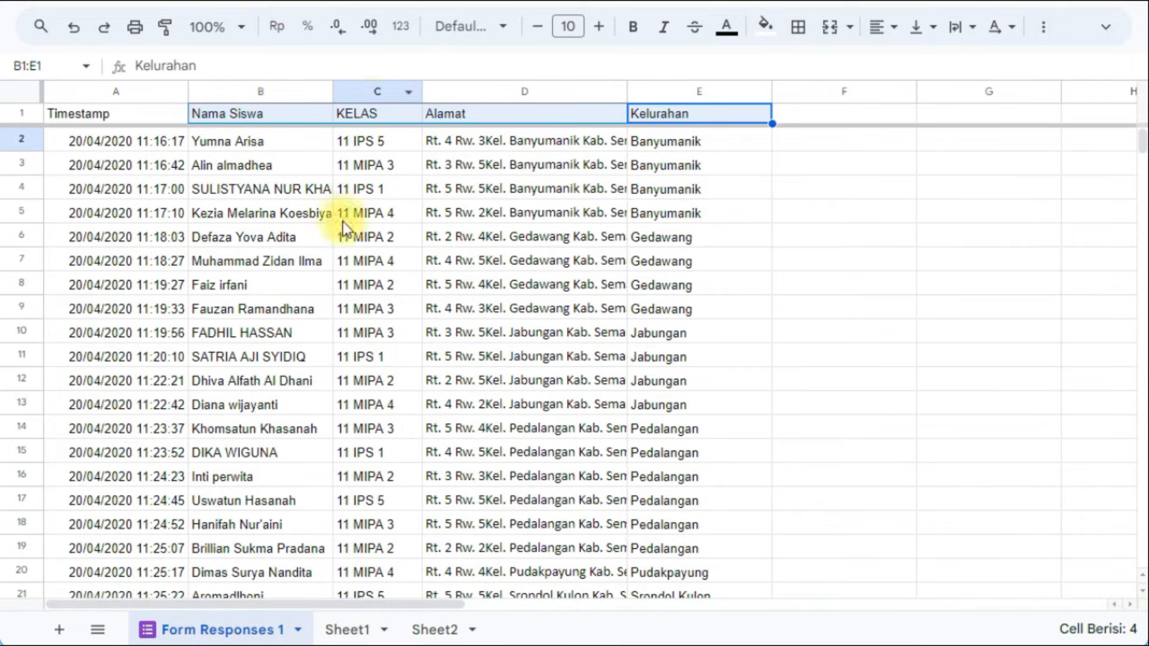
pyautogui.click(342, 630)
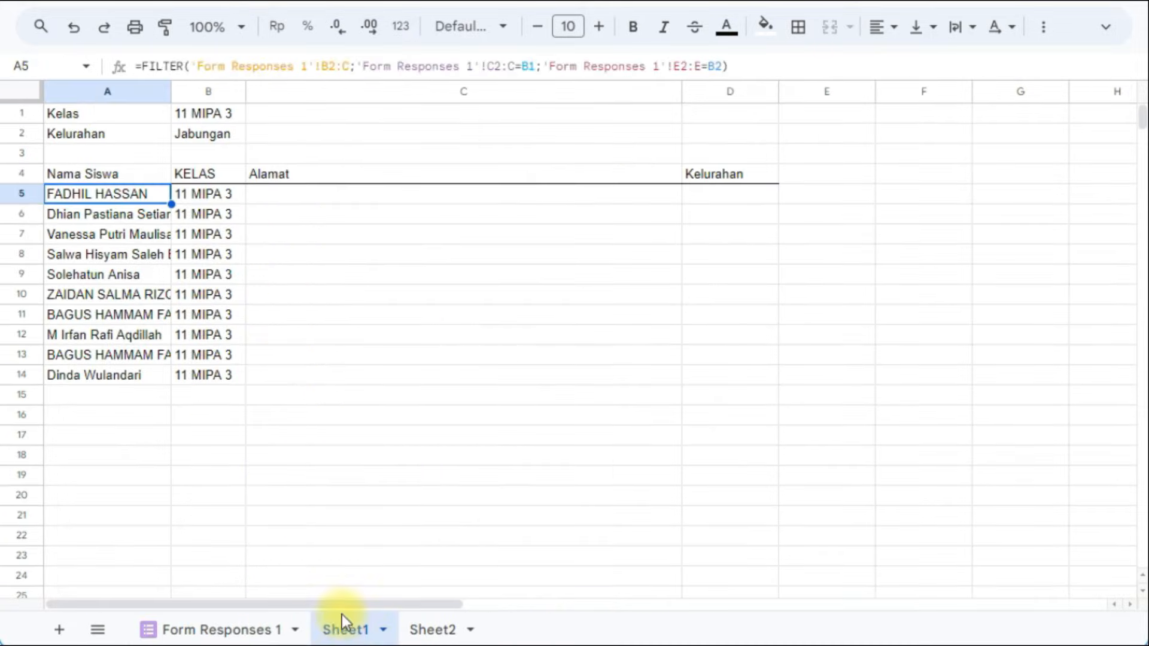
pyautogui.click(209, 198)
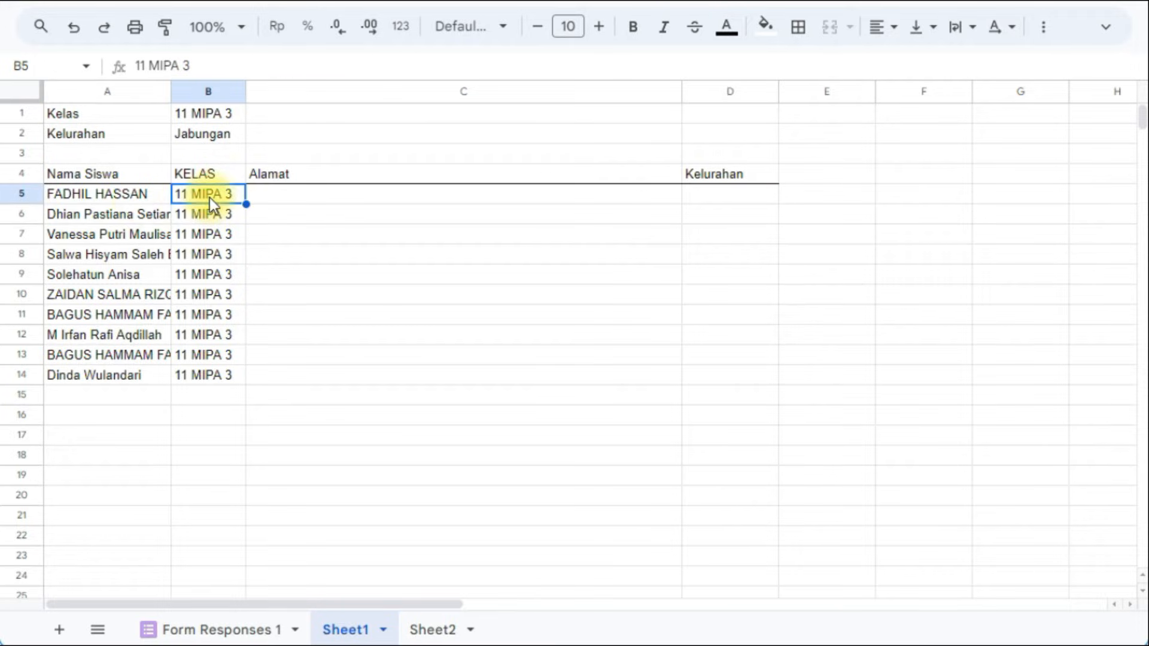
pyautogui.click(127, 192)
pyautogui.click(282, 420)
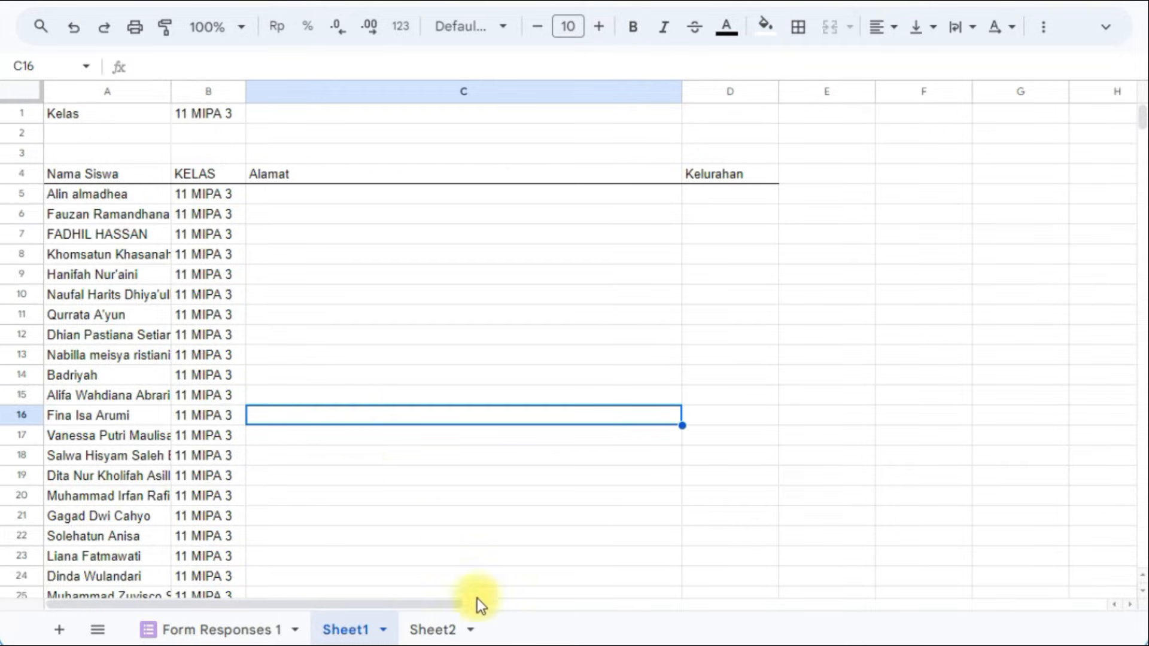
# Step: Open Sheet2 and look over its DAFTAR HADIR attendance template
pyautogui.click(433, 631)
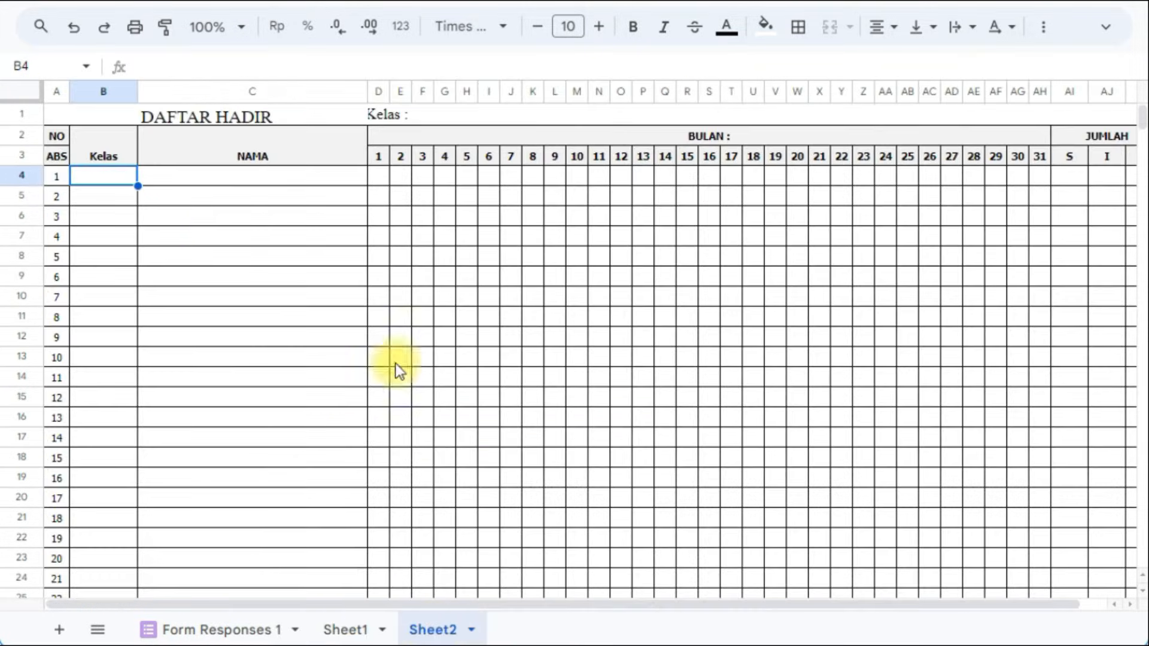
pyautogui.click(200, 235)
pyautogui.click(213, 117)
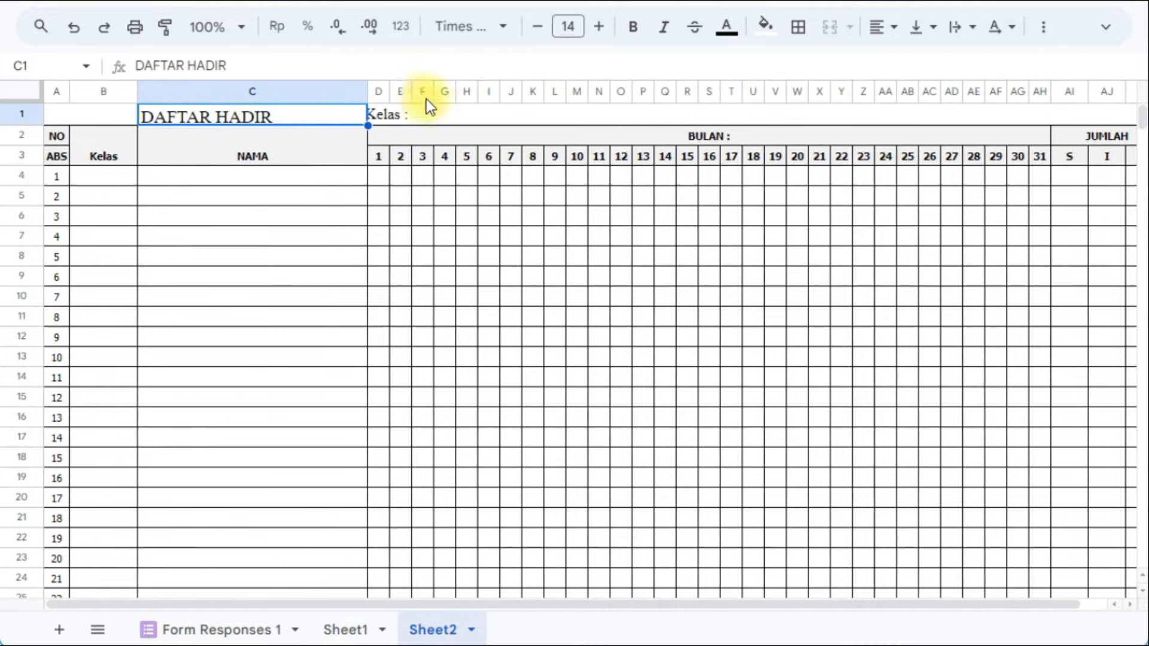
# Step: Enter 11 MIPA 1 as the class in the merged cell F1:K1 beside Kelas
pyautogui.click(450, 116)
pyautogui.doubleClick(450, 116)
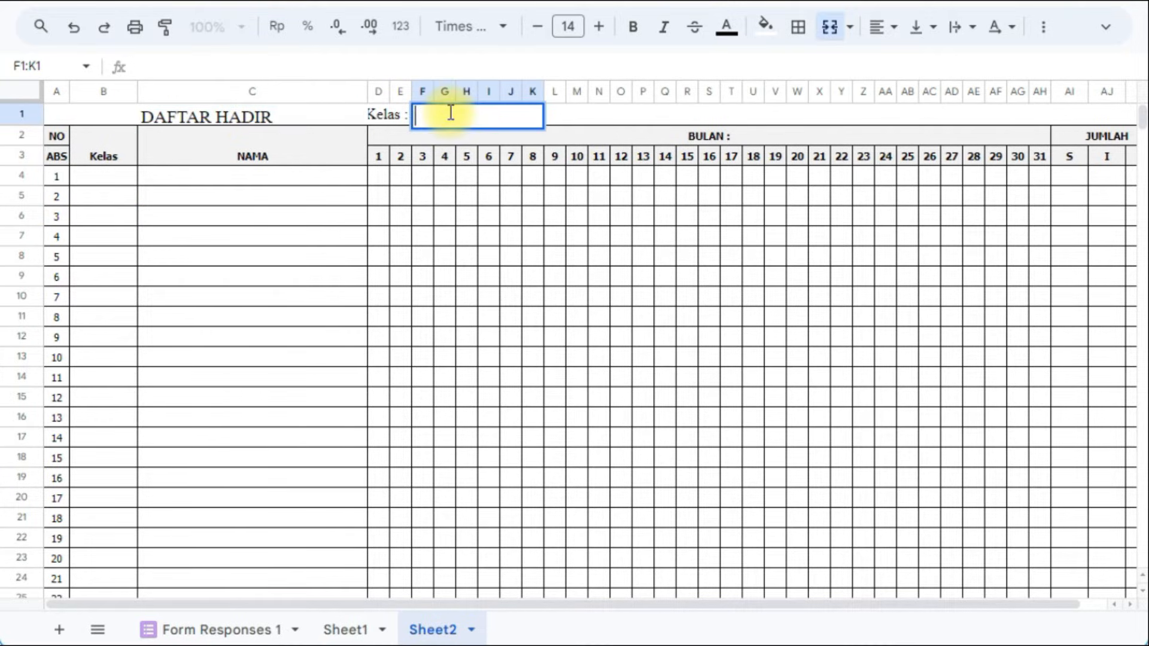
pyautogui.write('11 MIPA 1')
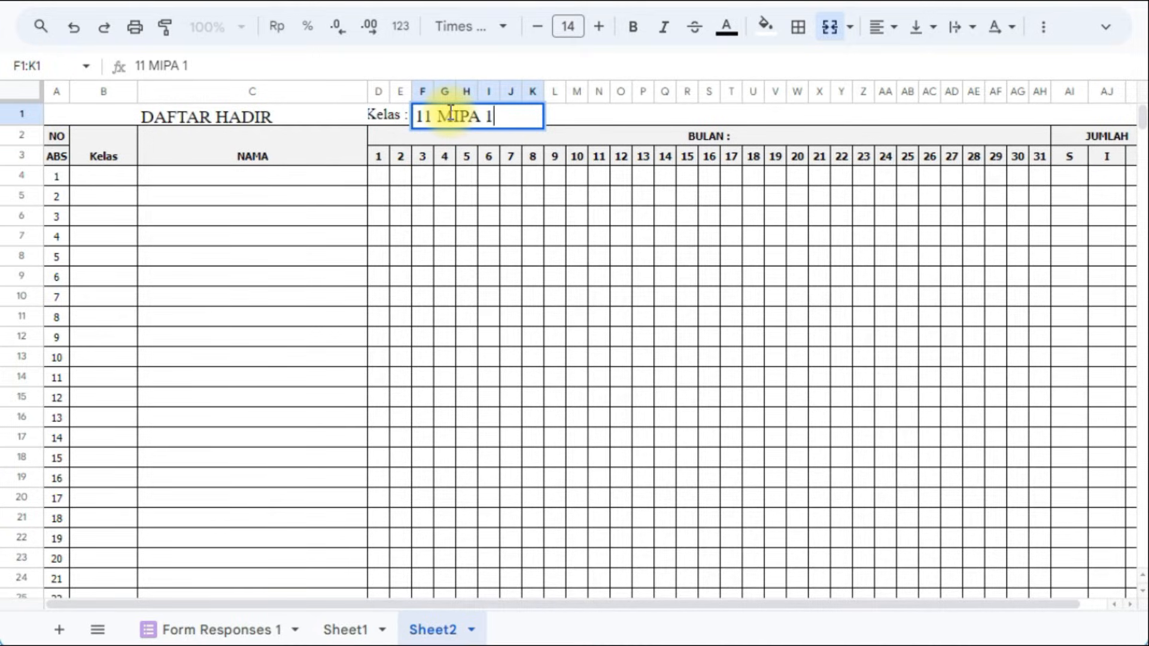
pyautogui.press('Return')
pyautogui.click(490, 175)
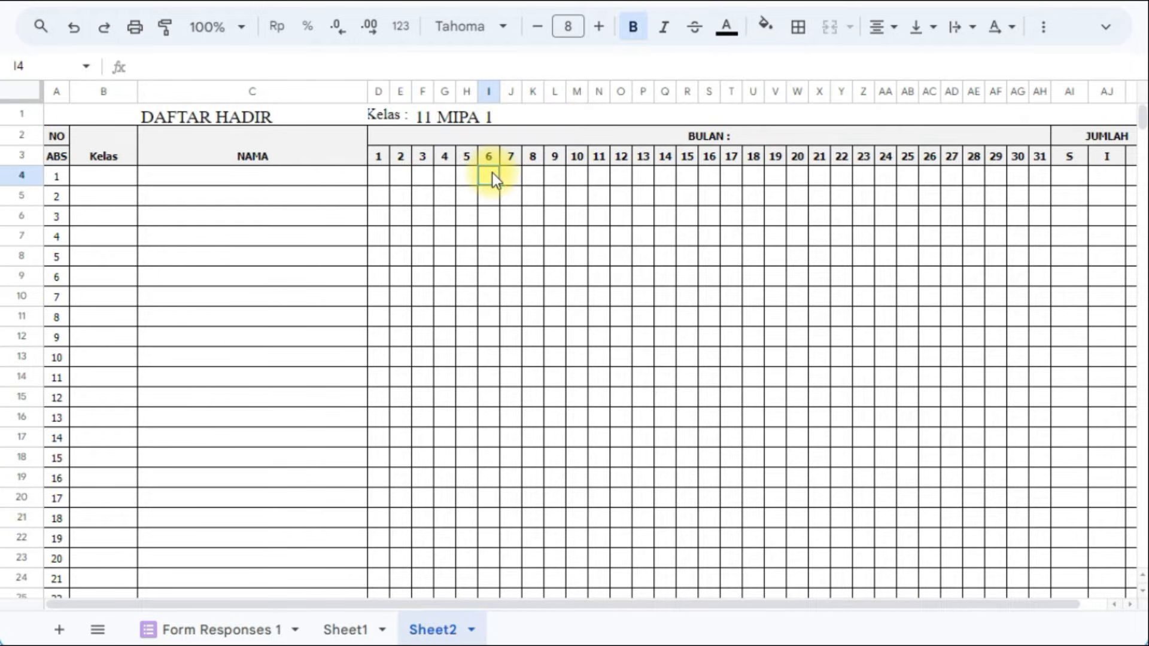
pyautogui.click(483, 113)
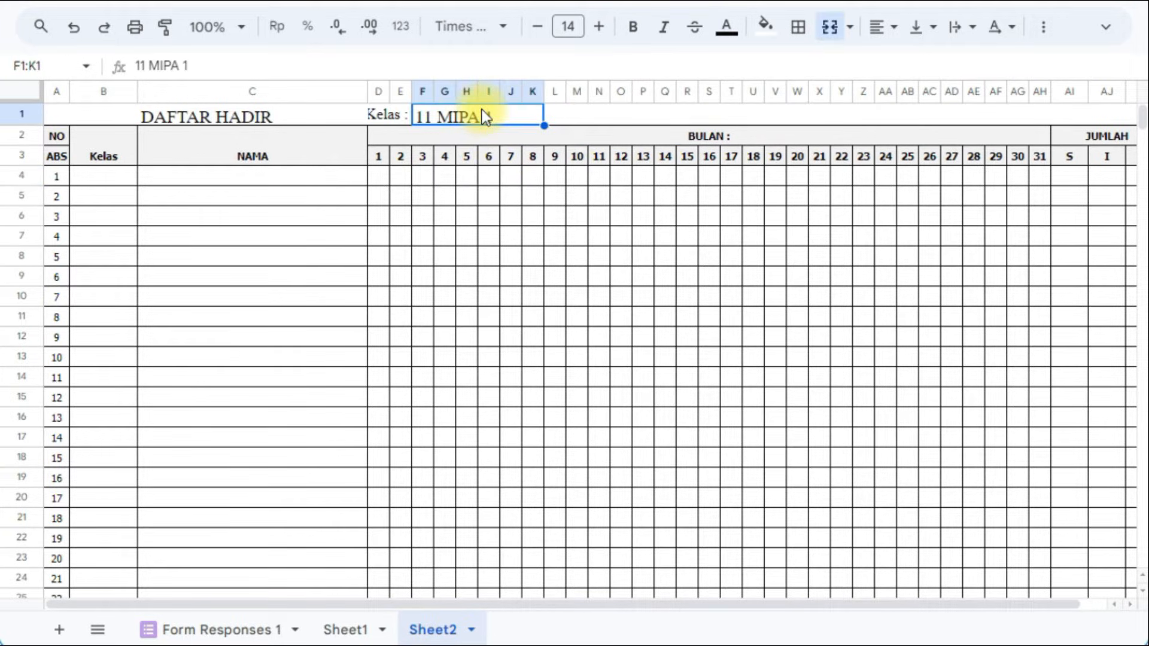
# Step: Start a FILTER formula in cell B4, the first row under the Kelas header of Sheet2
pyautogui.click(123, 175)
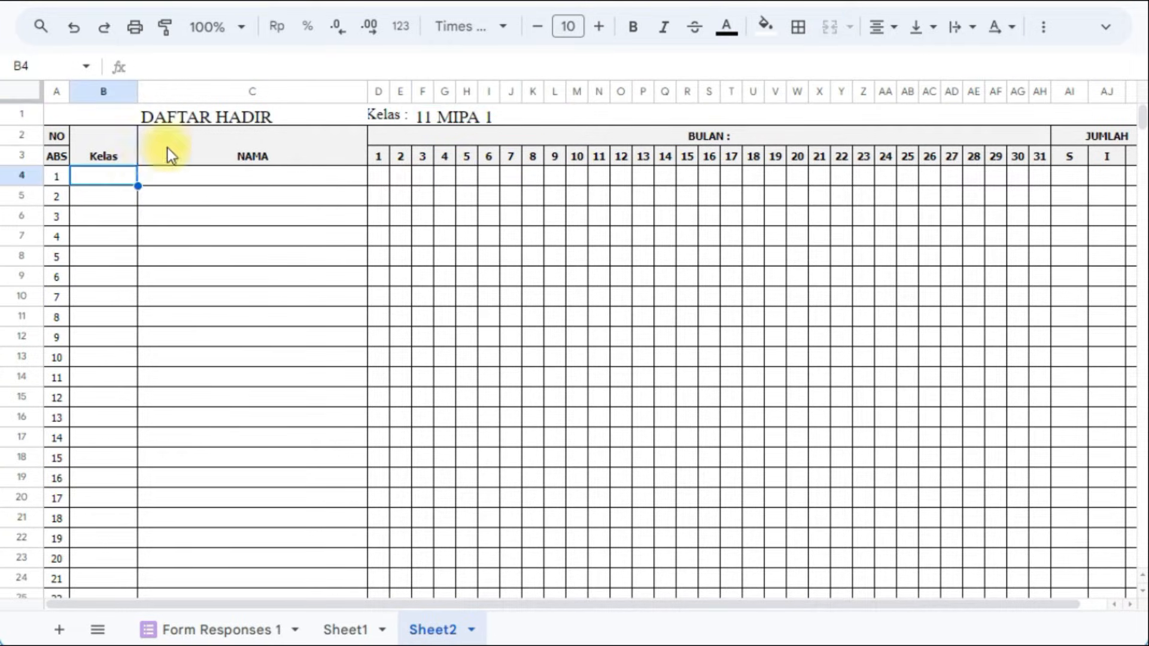
pyautogui.click(92, 156)
pyautogui.click(306, 157)
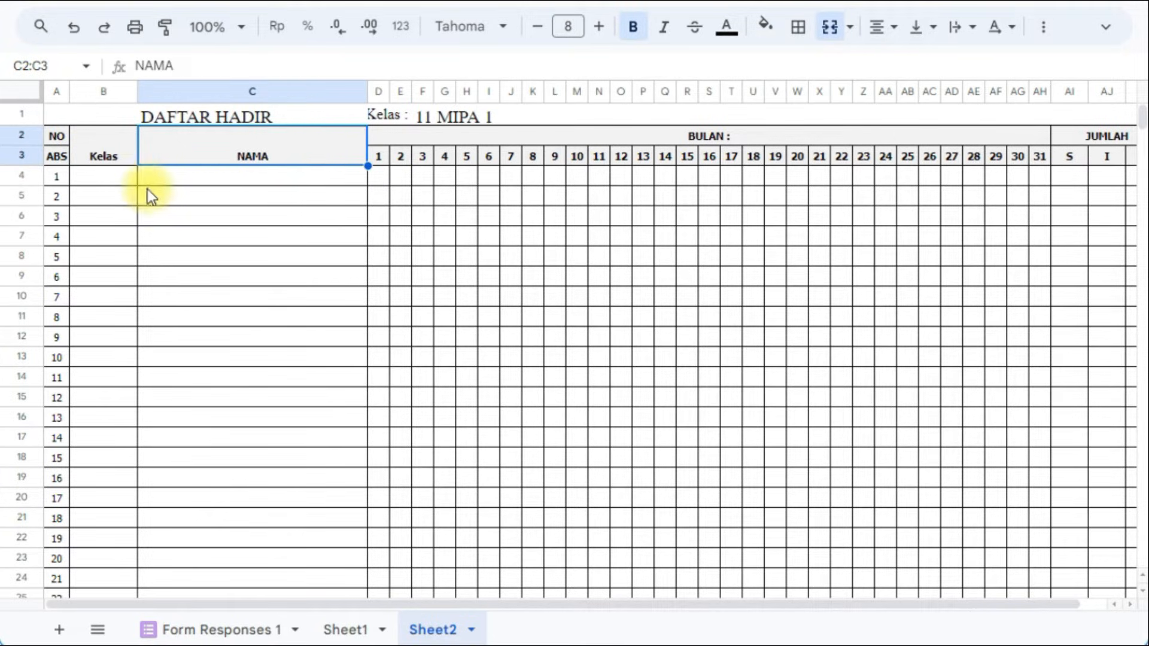
pyautogui.click(110, 175)
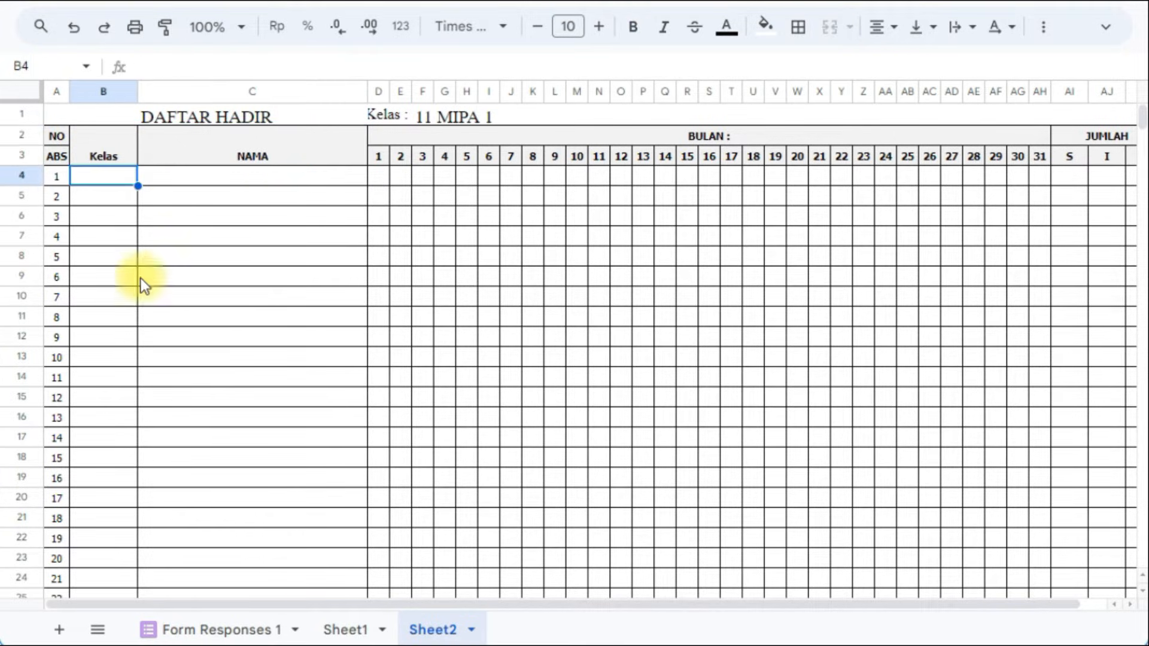
pyautogui.click(192, 629)
pyautogui.click(347, 629)
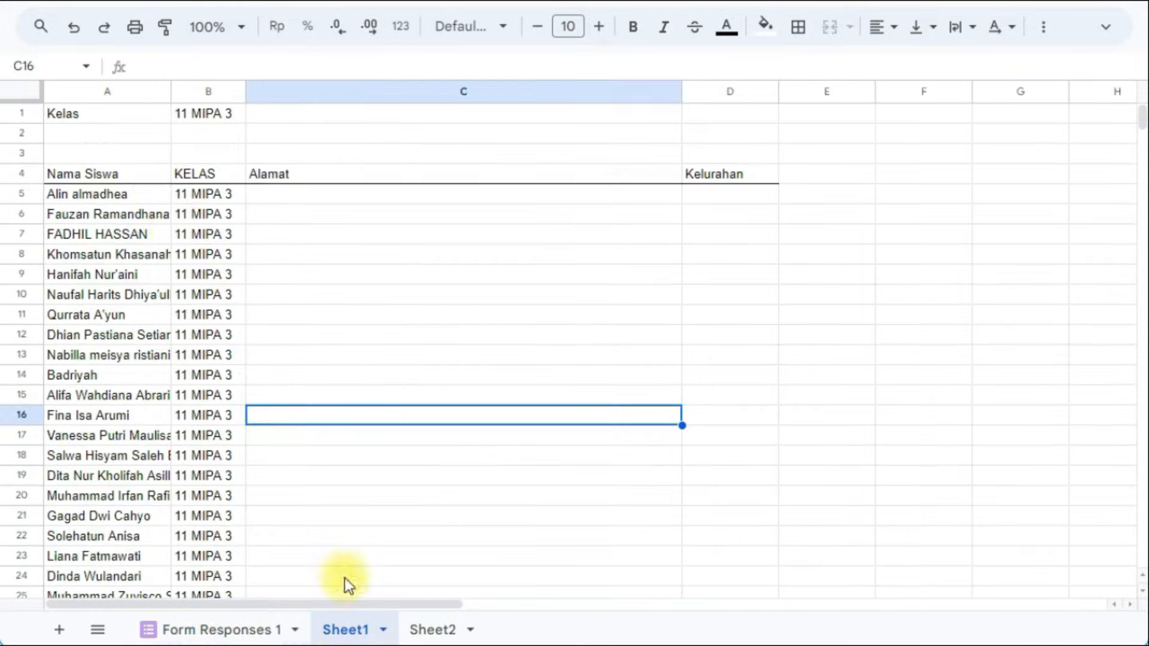
pyautogui.click(432, 629)
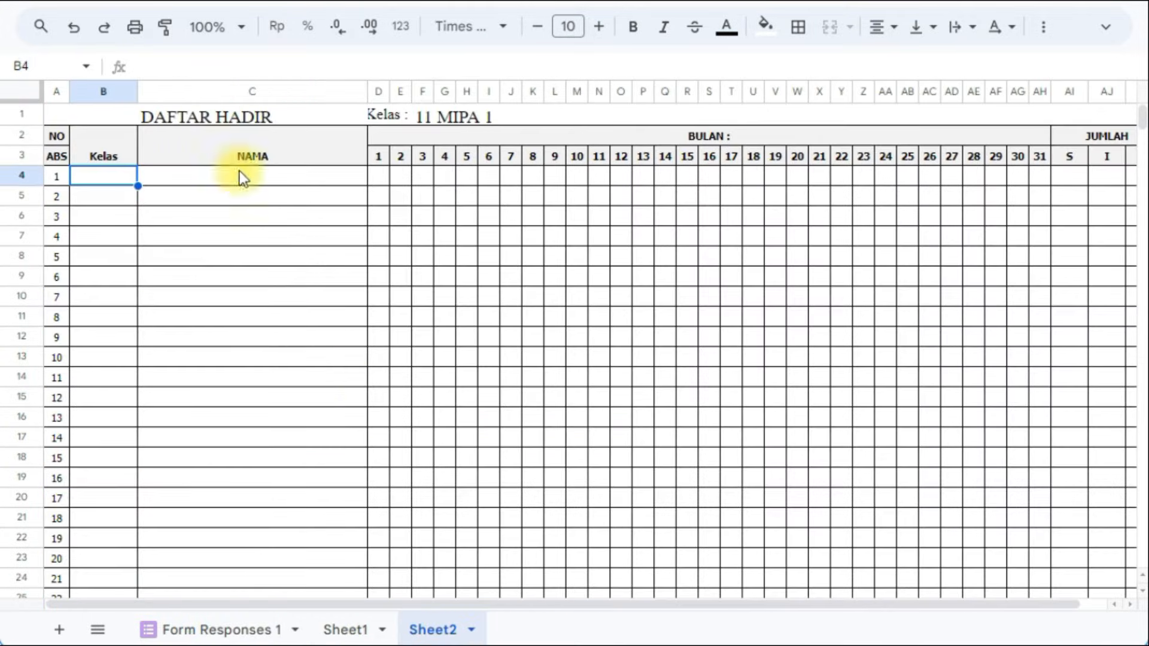
pyautogui.write('=FILTER')
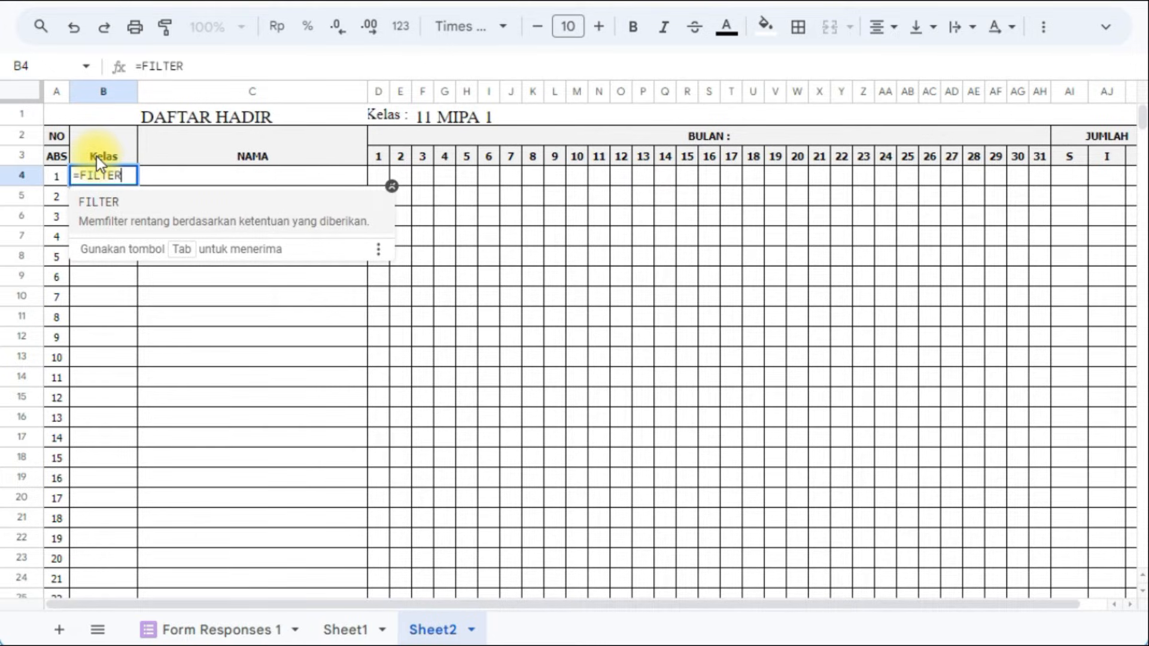
pyautogui.press('Tab')
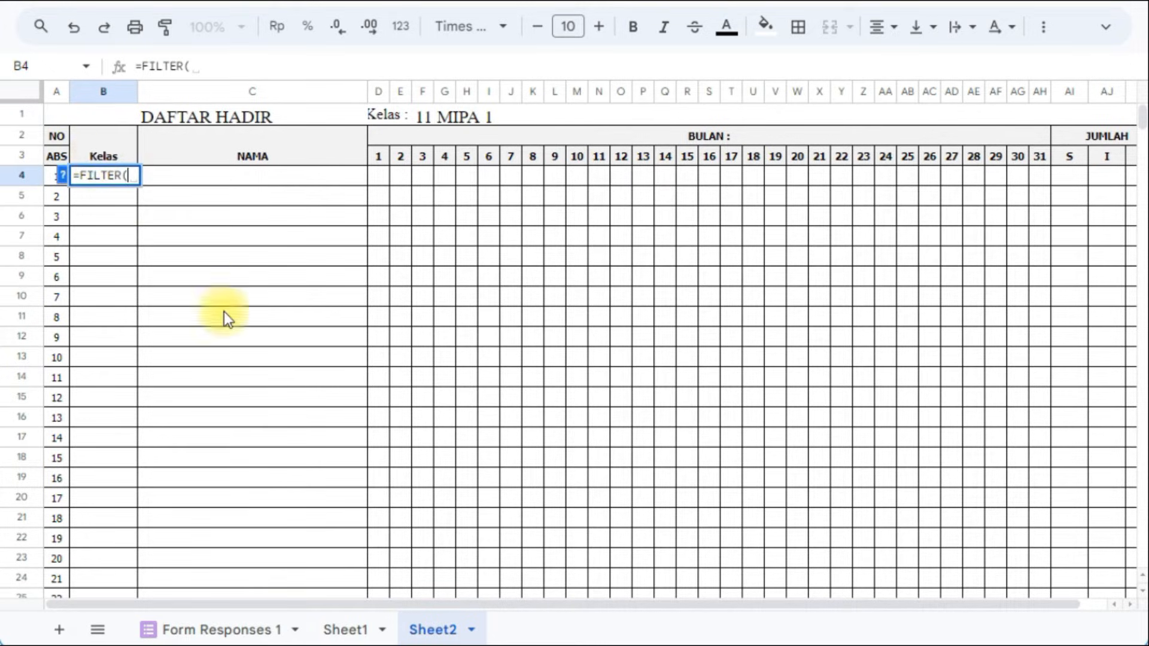
# Step: Set the range of the B4 FILTER formula to the class column 'Form Responses 1'!C2:C, followed by a semicolon
pyautogui.click(215, 630)
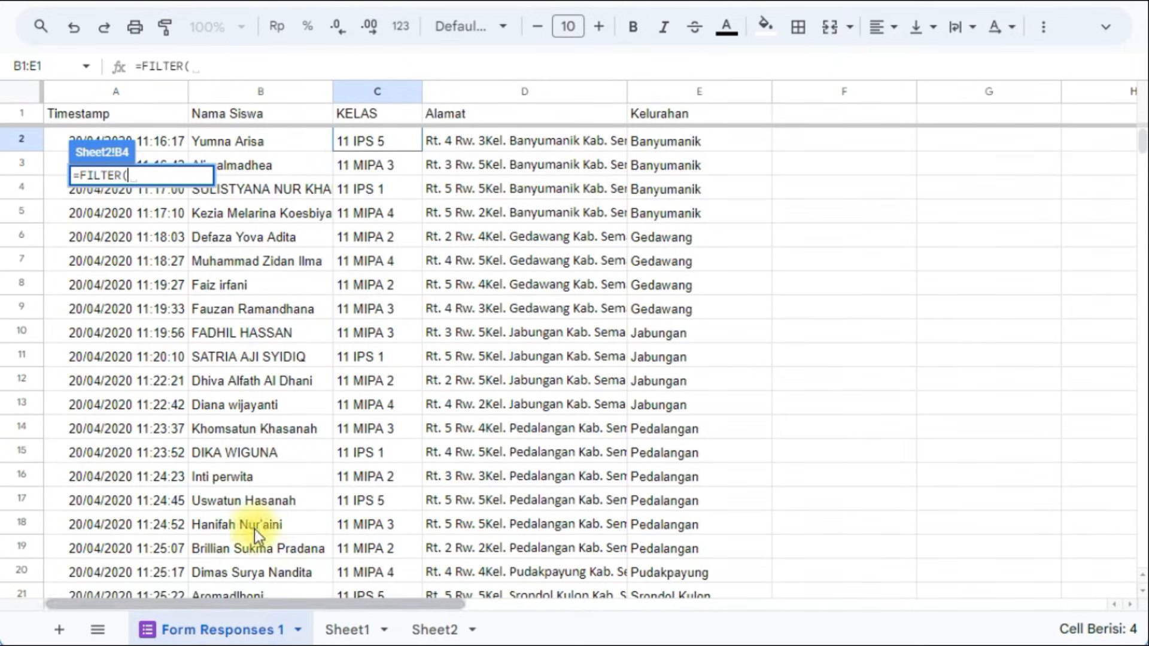
pyautogui.click(379, 138)
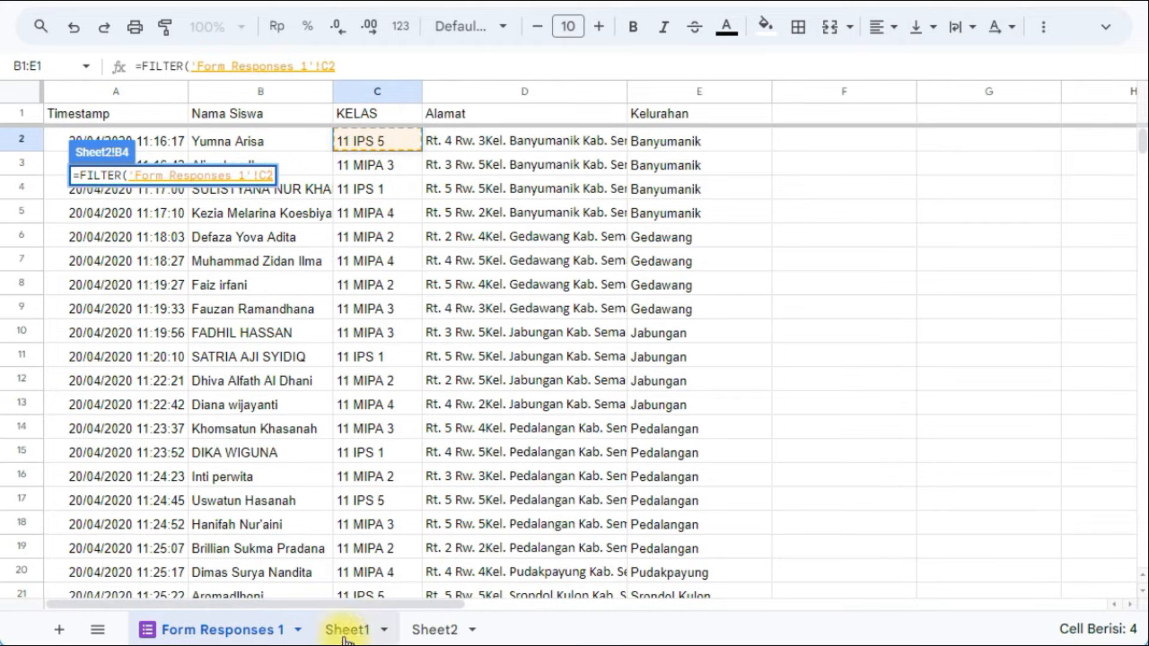
pyautogui.click(429, 629)
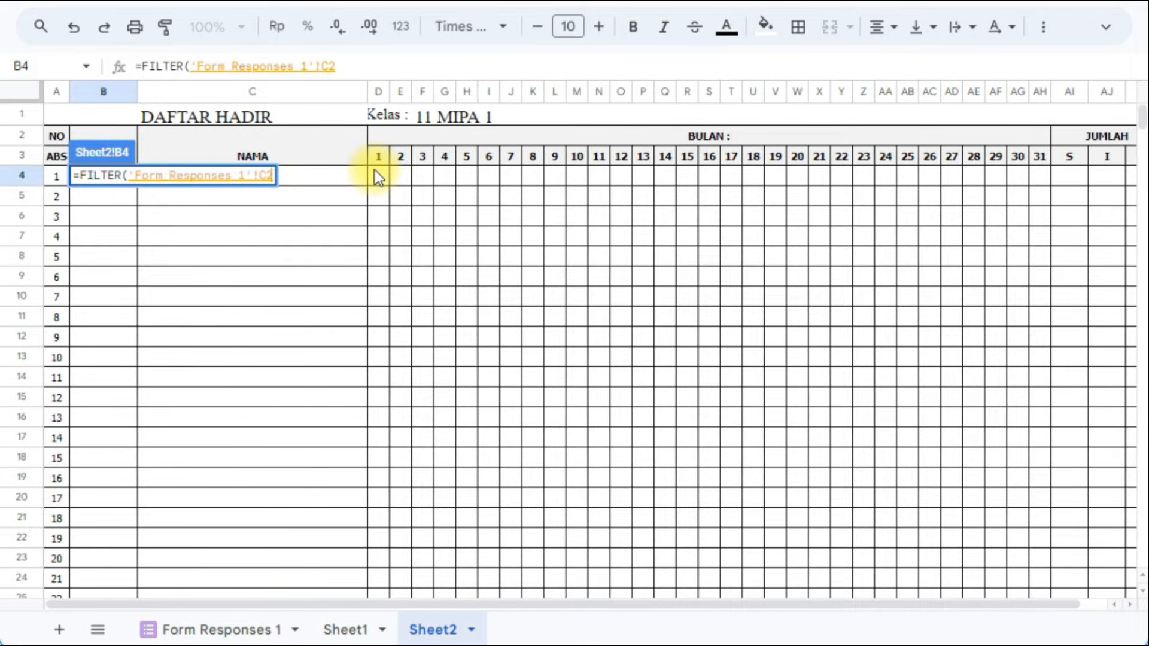
pyautogui.click(366, 64)
pyautogui.write(':c')
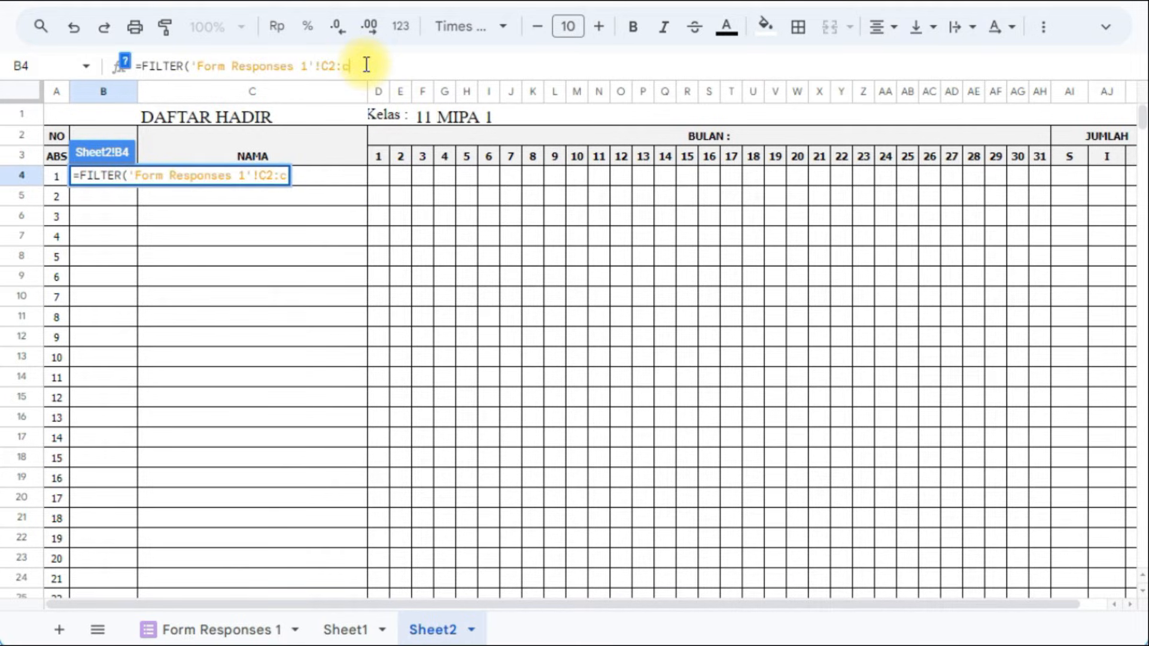
pyautogui.write(';')
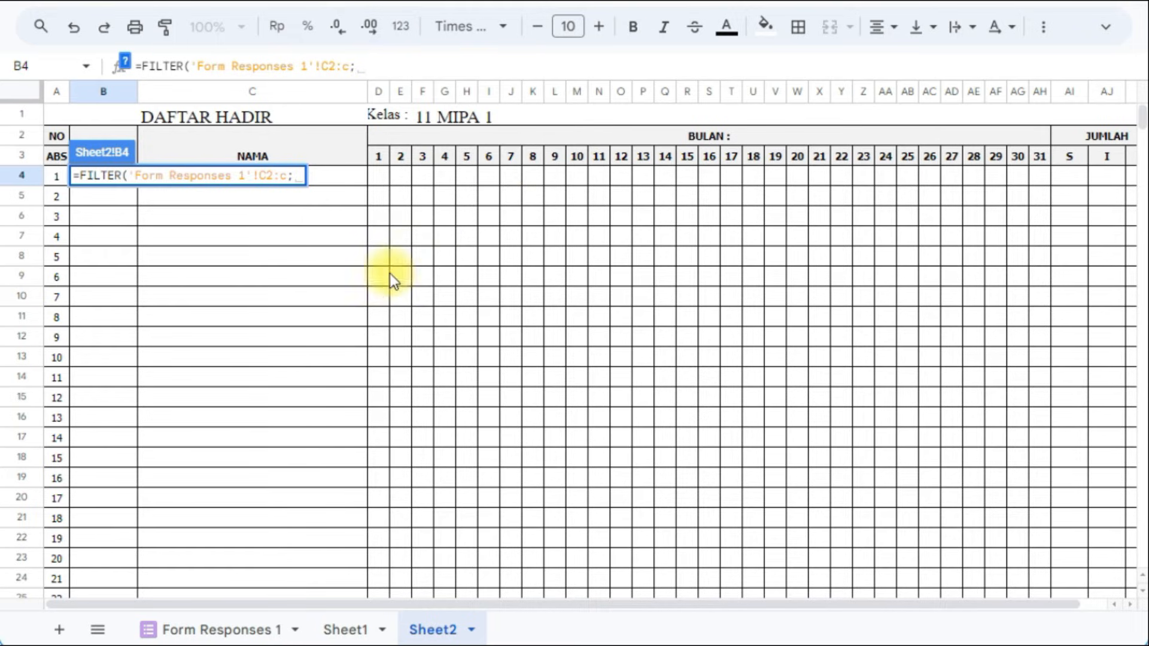
# Step: Reuse the 'Form Responses 1'!C2:C reference as the condition range in the B4 FILTER formula
pyautogui.click(242, 630)
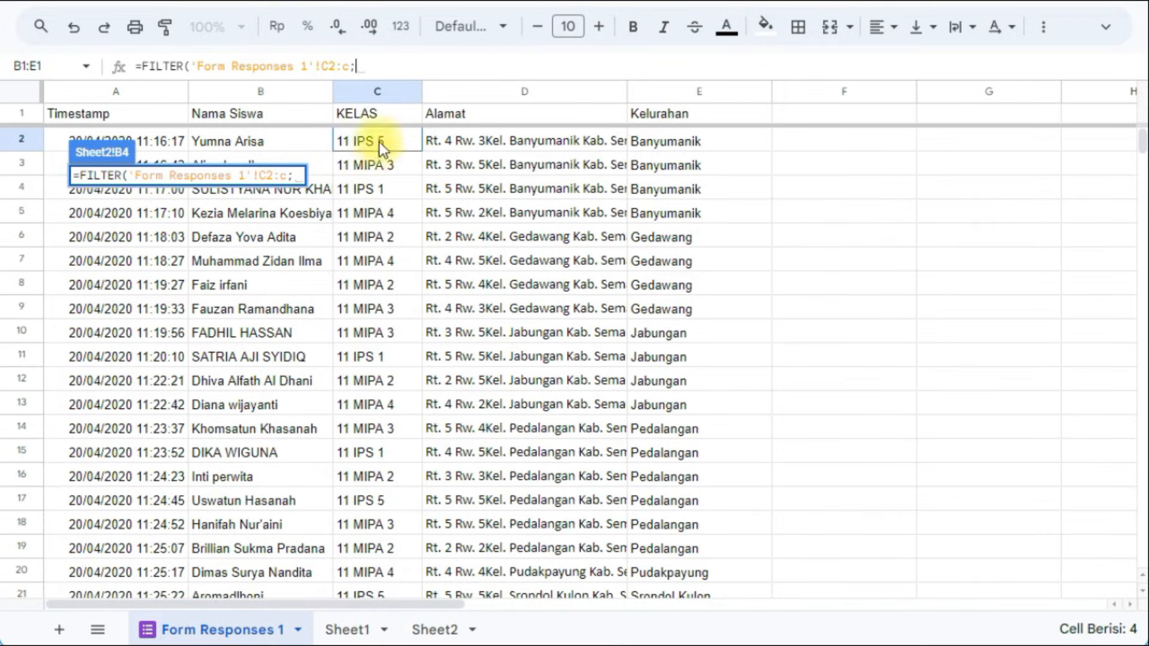
pyautogui.click(348, 632)
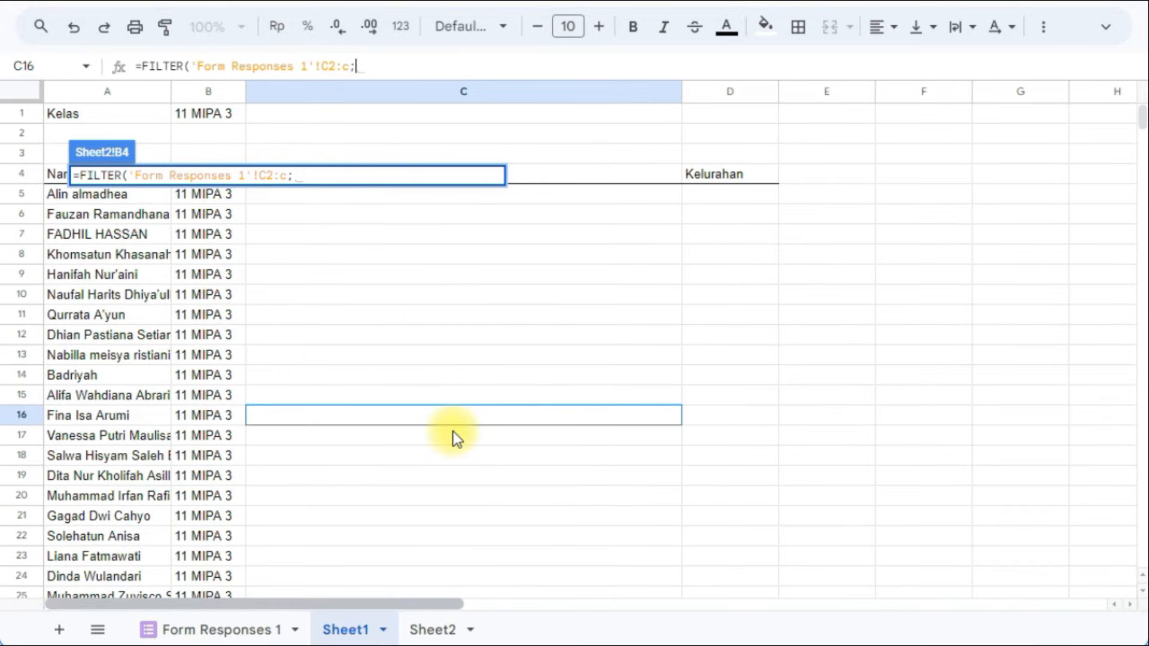
pyautogui.click(436, 630)
pyautogui.moveTo(348, 66); pyautogui.dragTo(190, 57)
pyautogui.hotkey('ctrl', 'c')
pyautogui.click(385, 66)
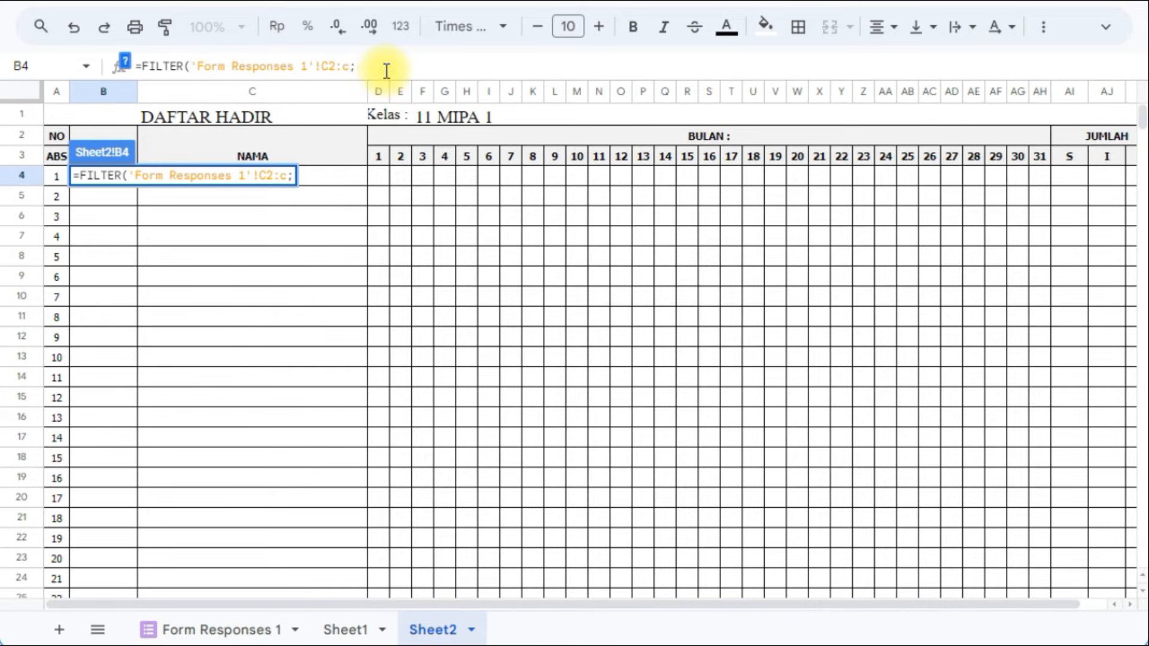
pyautogui.hotkey('ctrl', 'v')
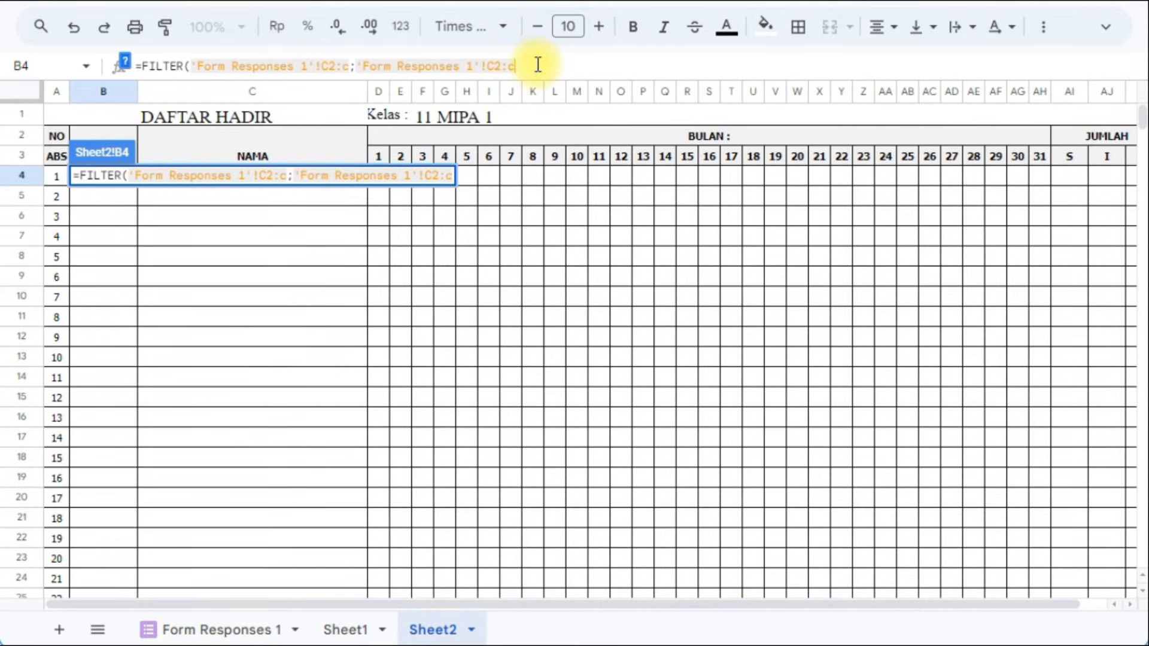
# Step: Make the condition in B4 match the class in F1, enter the formula, and check the filled Kelas column
pyautogui.write('=')
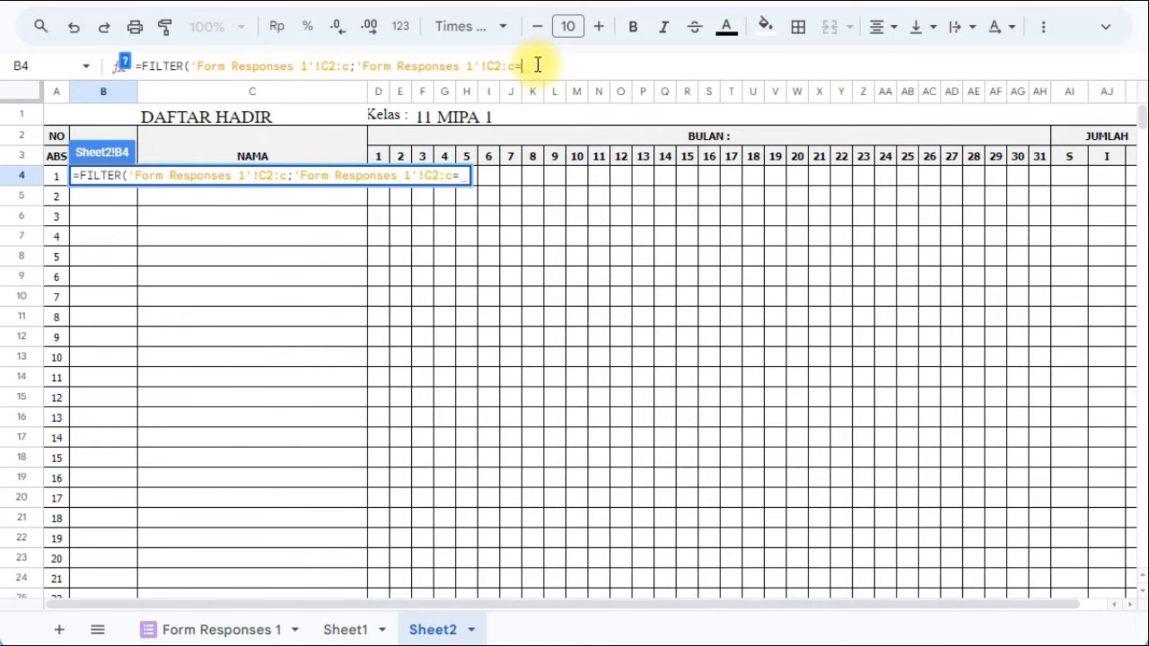
pyautogui.click(468, 116)
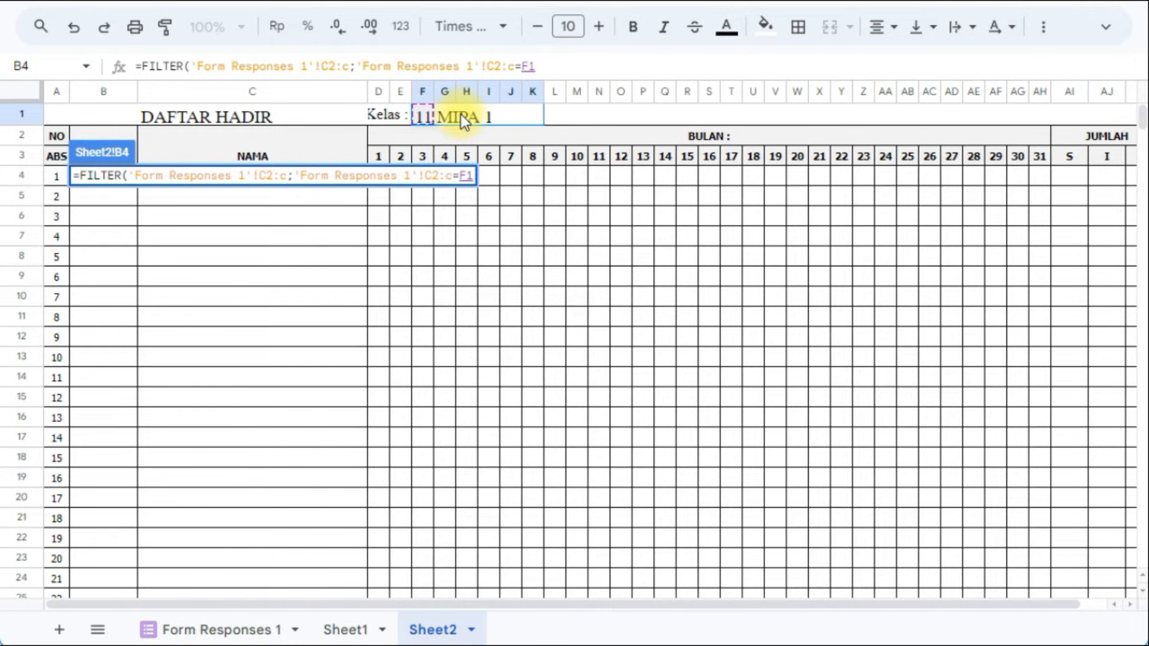
pyautogui.write(')')
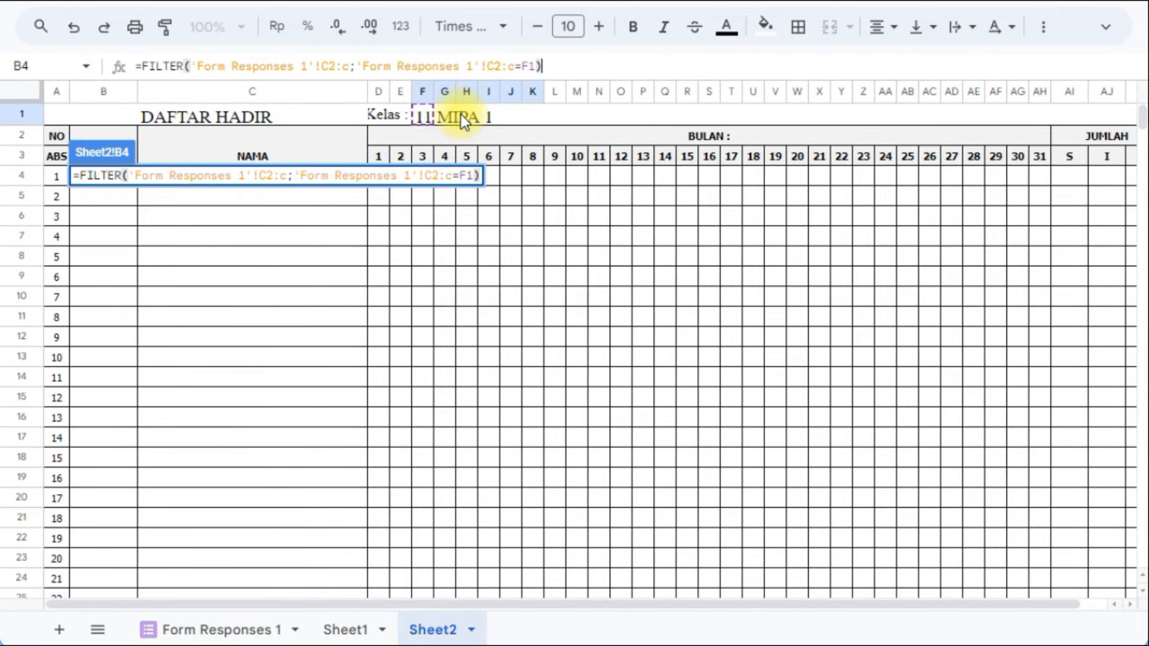
pyautogui.press('Return')
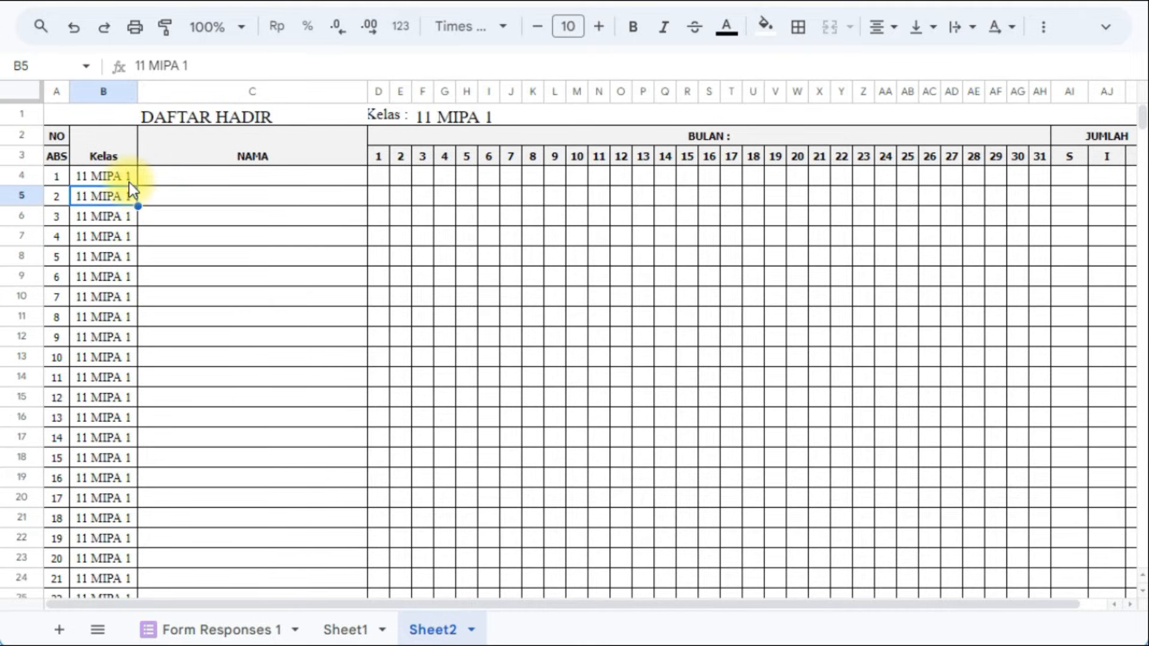
pyautogui.scroll(-4, 157, 197)
pyautogui.scroll(4, 159, 204)
# Step: Copy the complete FILTER formula from B4 into C4 under NAMA and check which Form Responses 1 column holds the student names
pyautogui.doubleClick(124, 174)
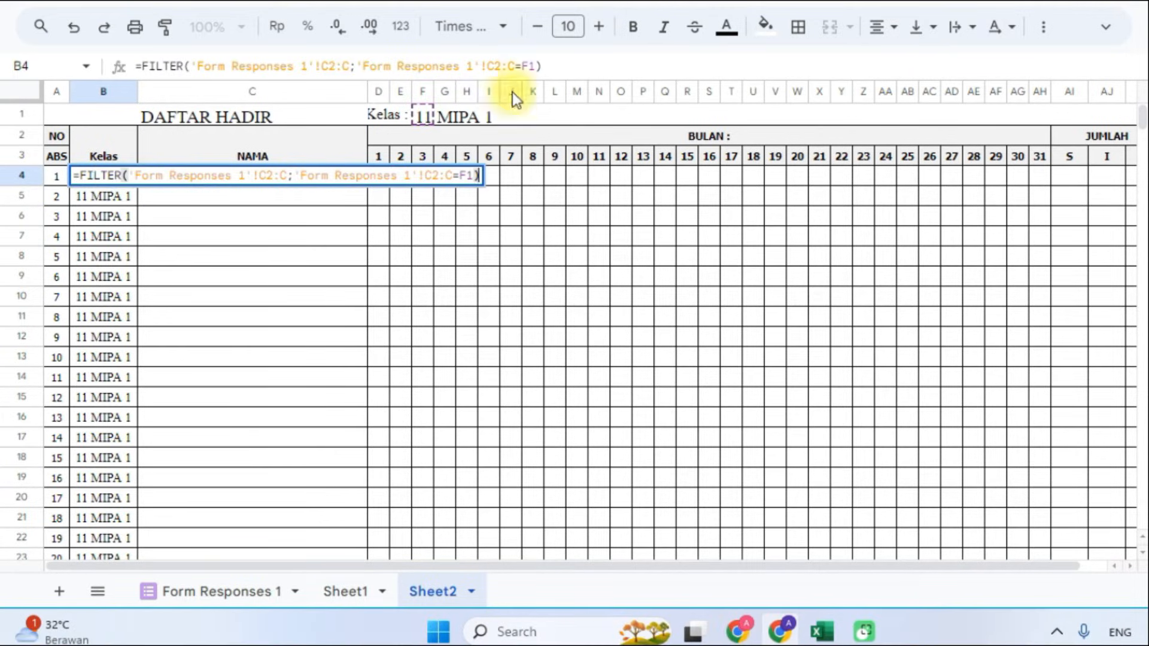
pyautogui.moveTo(544, 66); pyautogui.dragTo(80, 90)
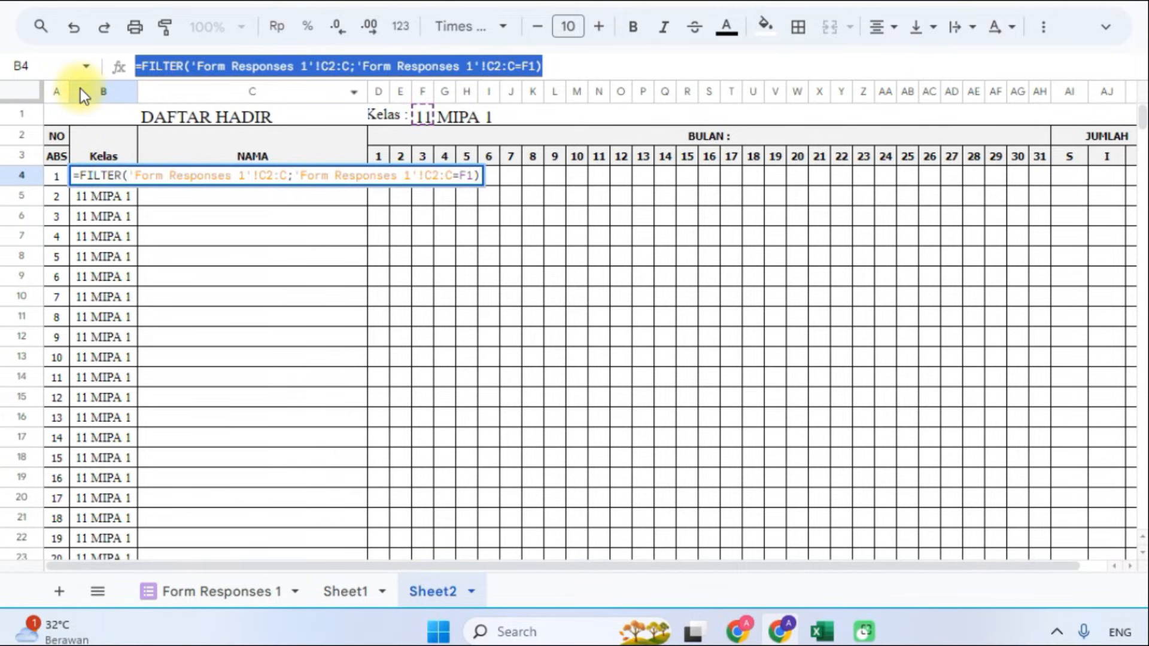
pyautogui.press('Return')
pyautogui.click(213, 175)
pyautogui.doubleClick(214, 174)
pyautogui.hotkey('ctrl', 'v')
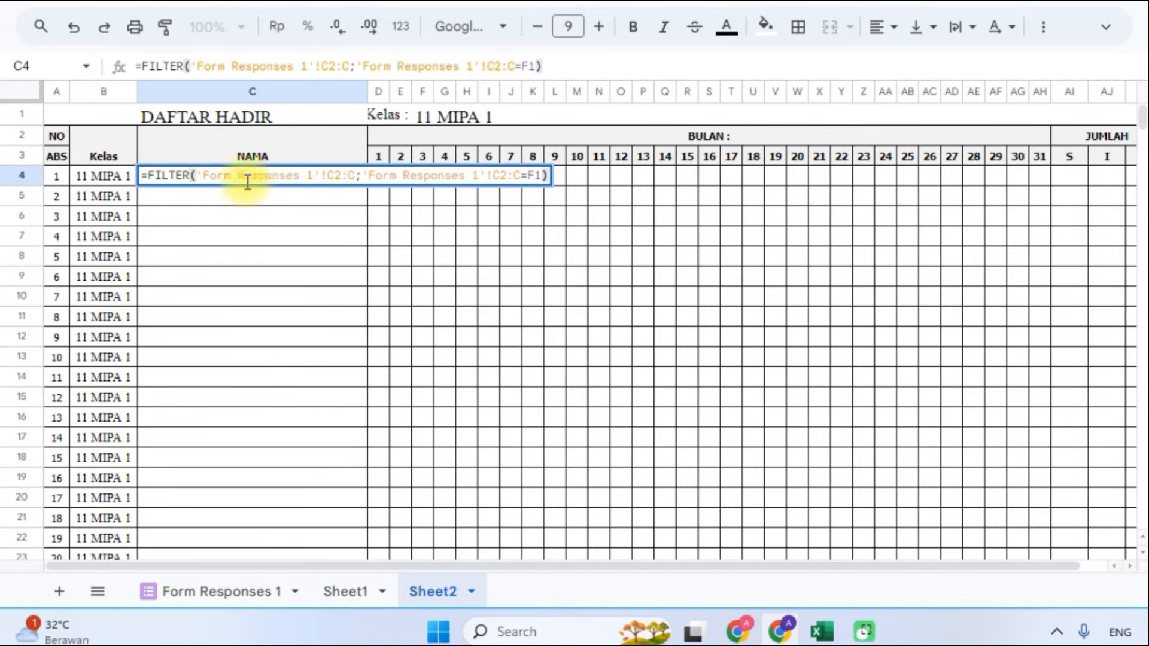
pyautogui.click(335, 175)
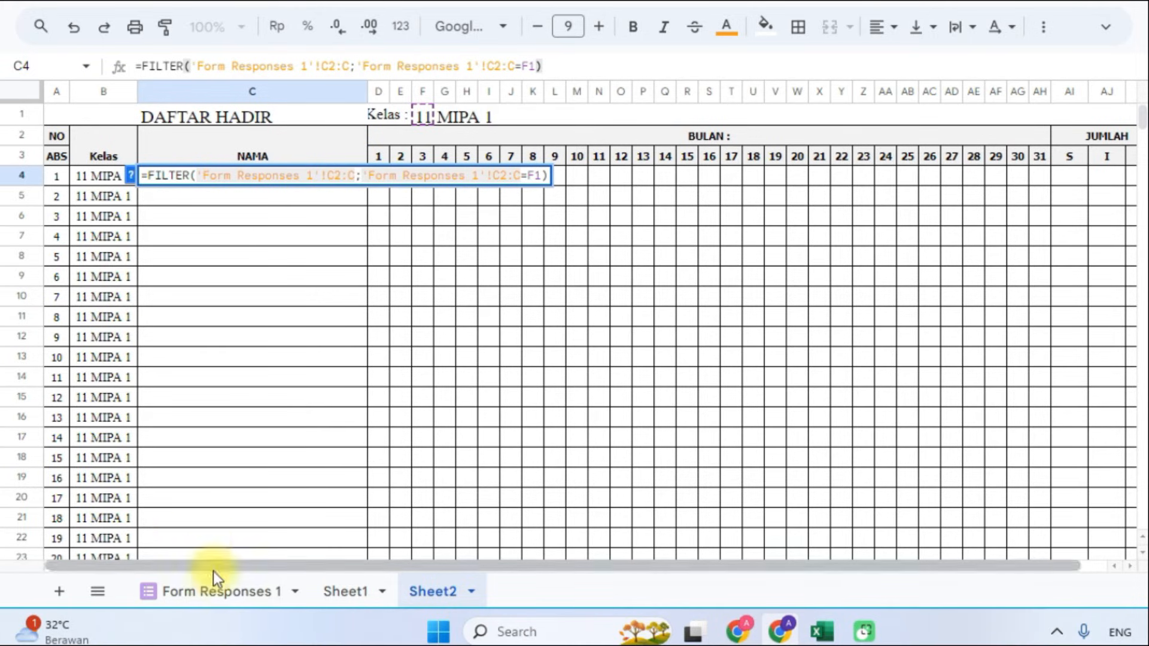
pyautogui.click(226, 592)
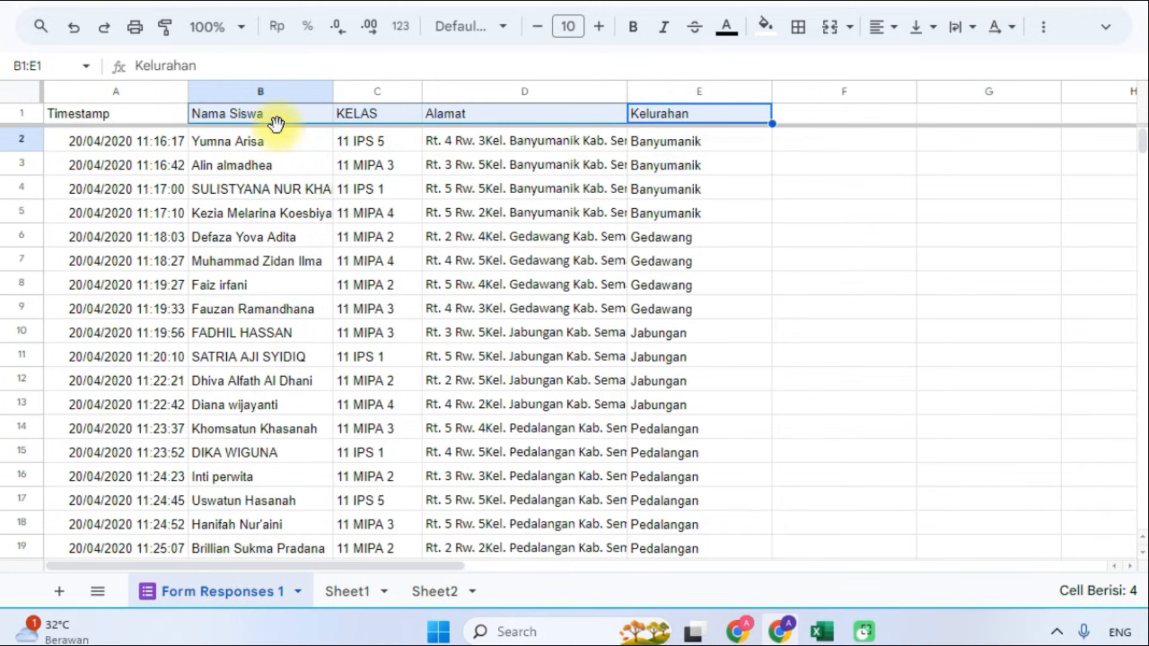
pyautogui.click(426, 591)
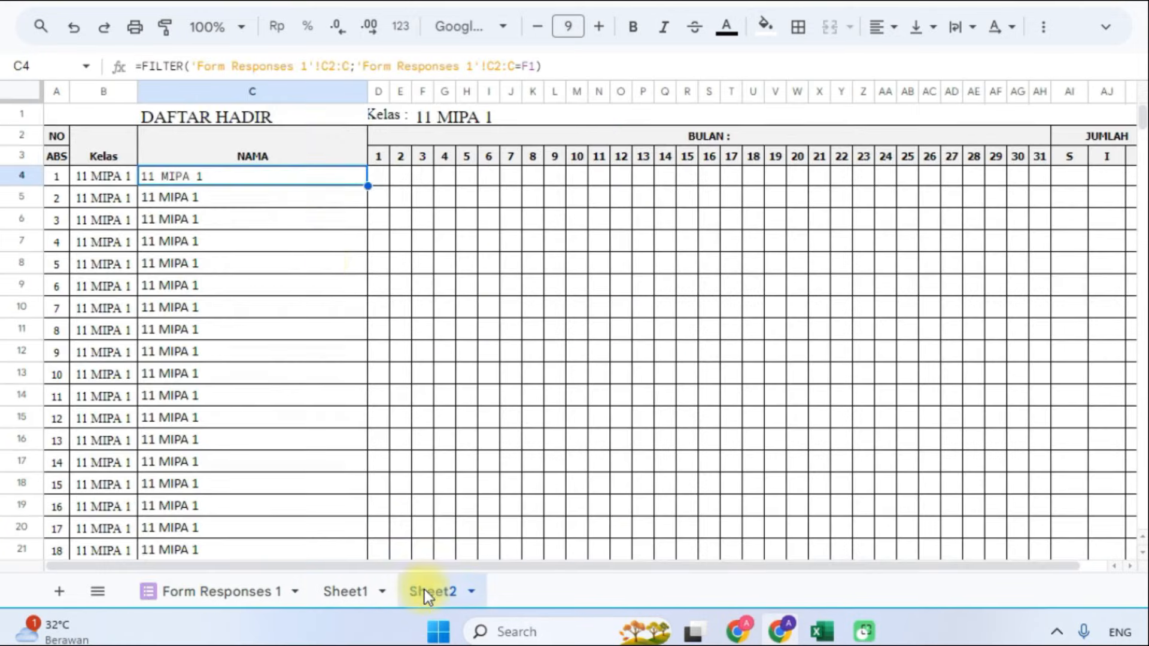
# Step: Change the returned range in C4's FILTER formula to 'Form Responses 1'!B2:B, keeping the class condition, and enter it
pyautogui.doubleClick(234, 181)
pyautogui.click(336, 177)
pyautogui.press('BackSpace')
pyautogui.write('B')
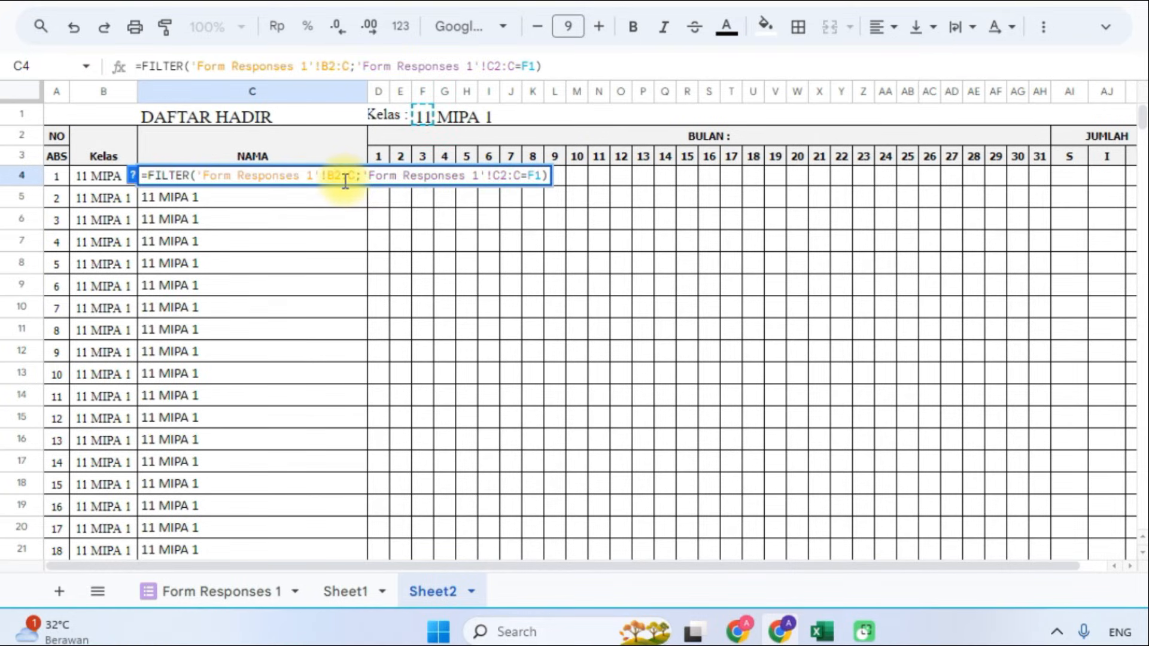
pyautogui.click(357, 176)
pyautogui.press('BackSpace')
pyautogui.write('B')
pyautogui.moveTo(380, 178); pyautogui.dragTo(520, 176)
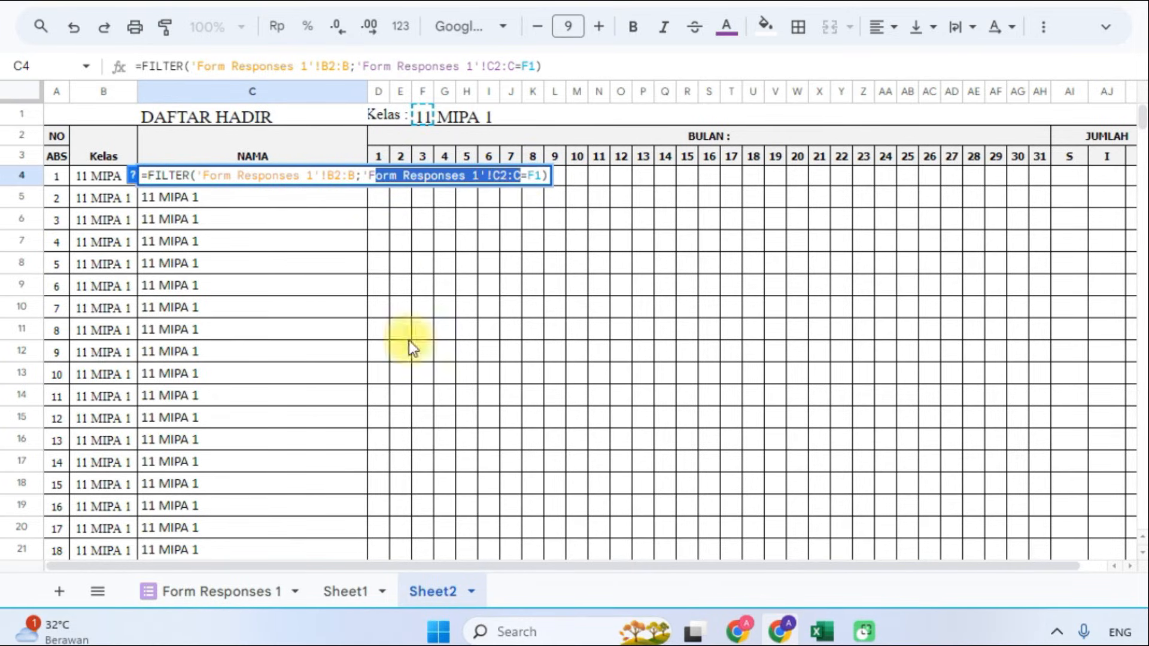
pyautogui.click(253, 592)
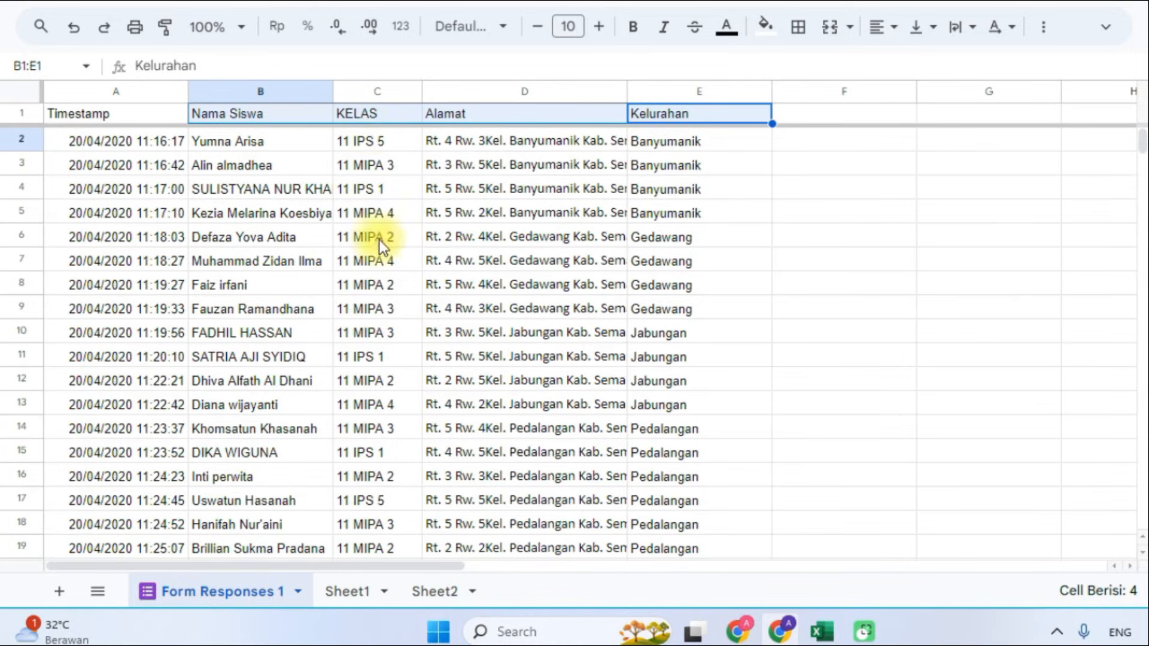
pyautogui.click(430, 592)
# Step: Review the F1 class condition in C4's FILTER formula and look through the filtered student names under NAMA
pyautogui.doubleClick(304, 174)
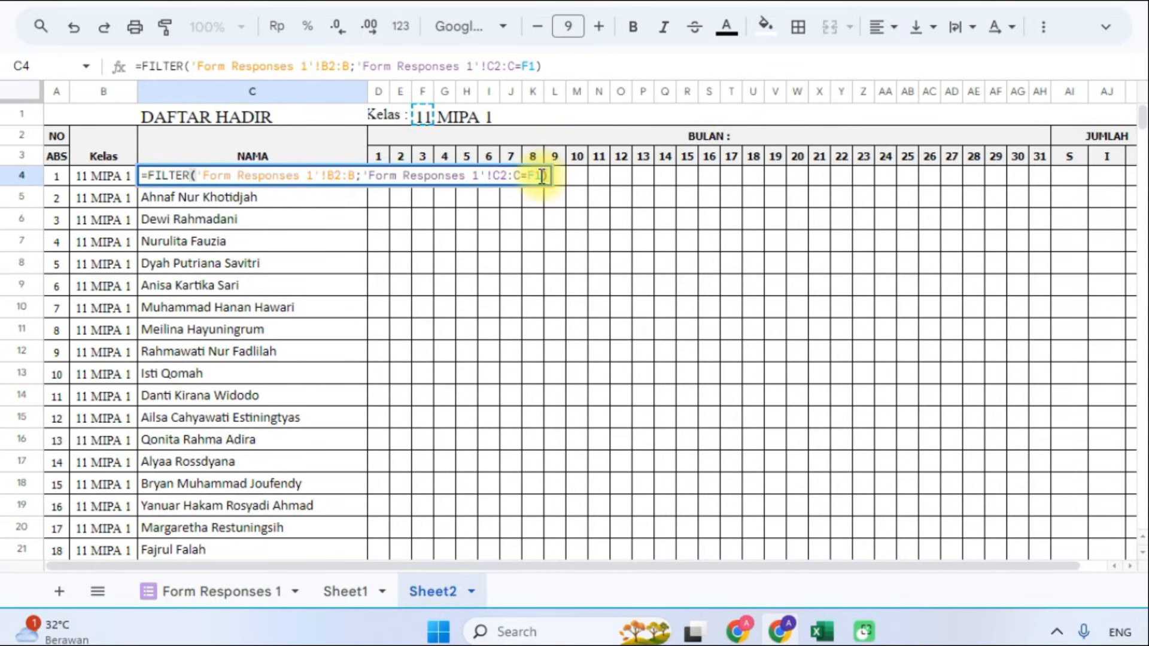
pyautogui.moveTo(543, 176); pyautogui.dragTo(521, 176)
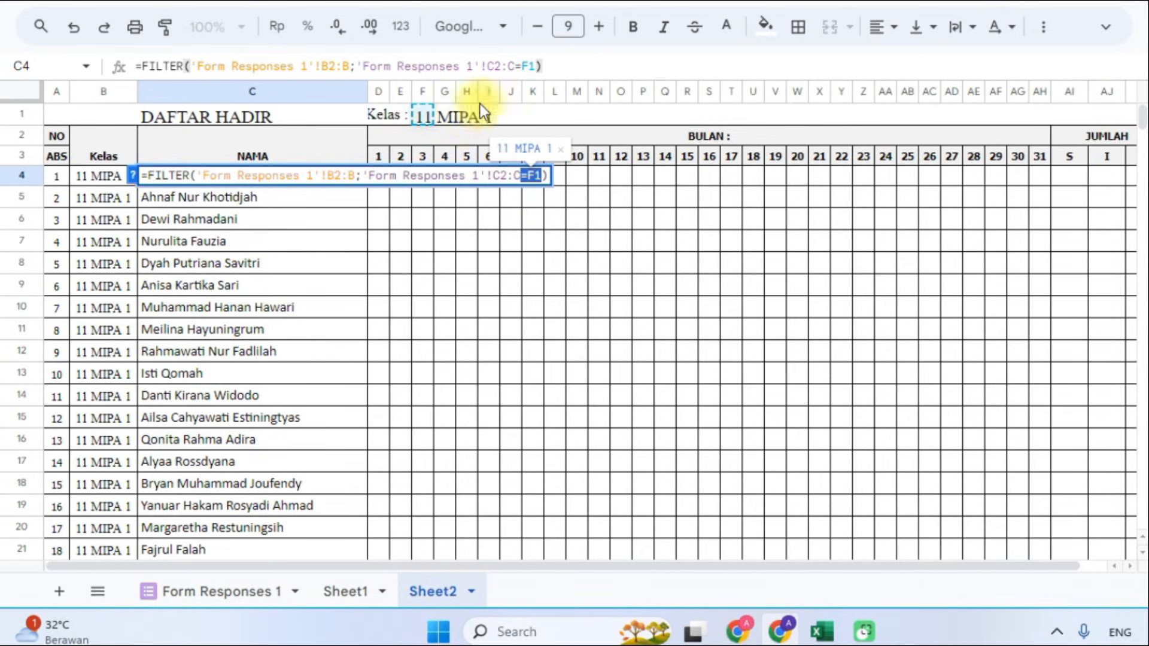
pyautogui.click(463, 172)
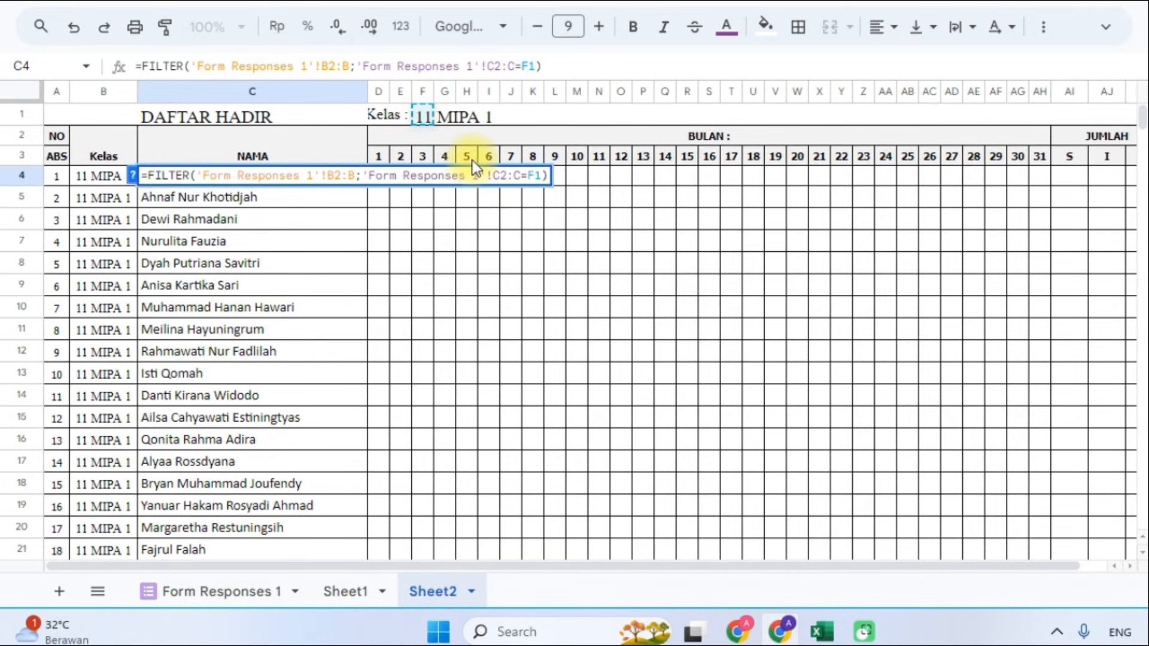
pyautogui.press('Return')
pyautogui.click(294, 170)
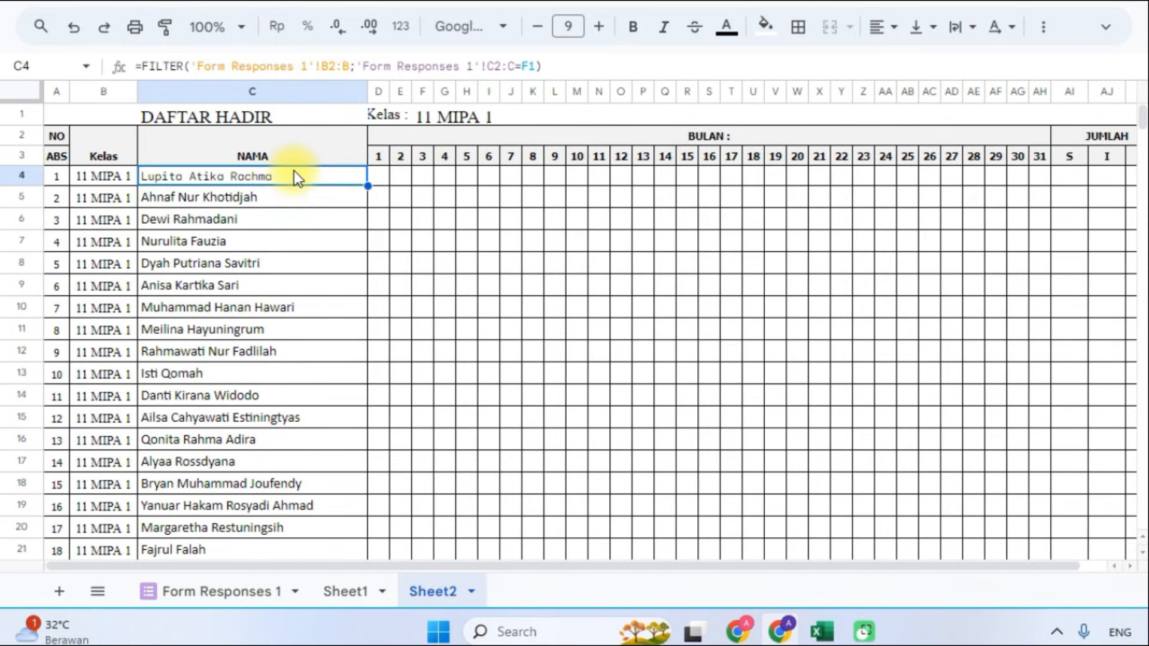
pyautogui.scroll(-5, 285, 230)
pyautogui.scroll(4, 284, 252)
# Step: Wrap C4's FILTER formula in SORT with sort column 1 and ascending order TRUE, and enter it
pyautogui.doubleClick(286, 178)
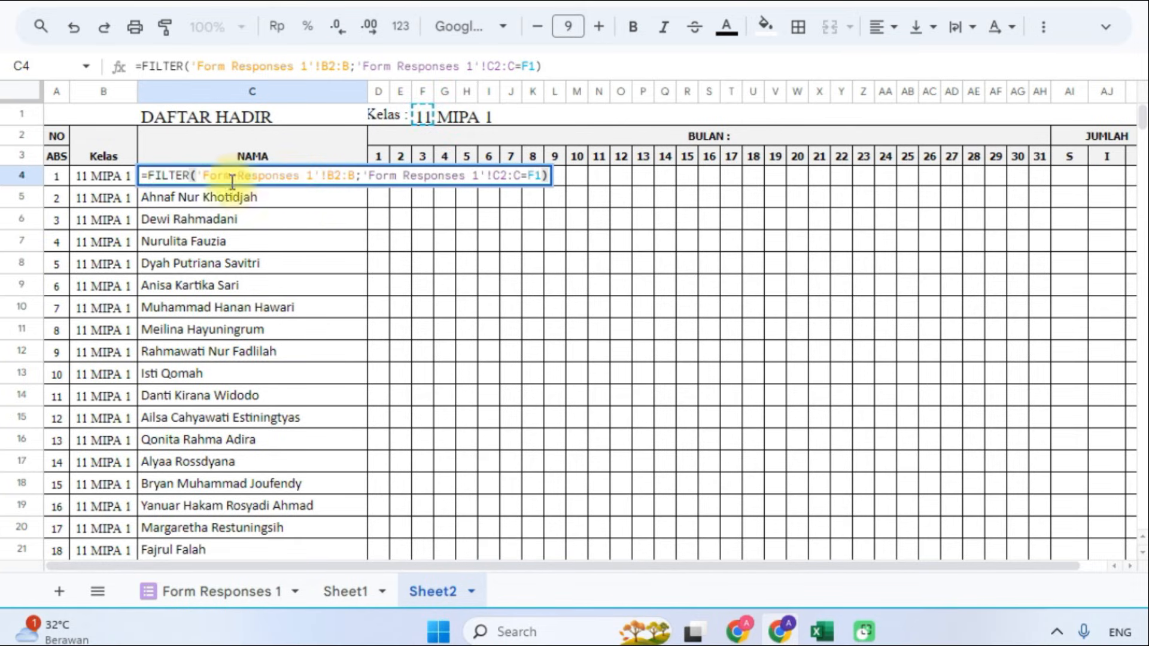
pyautogui.click(144, 175)
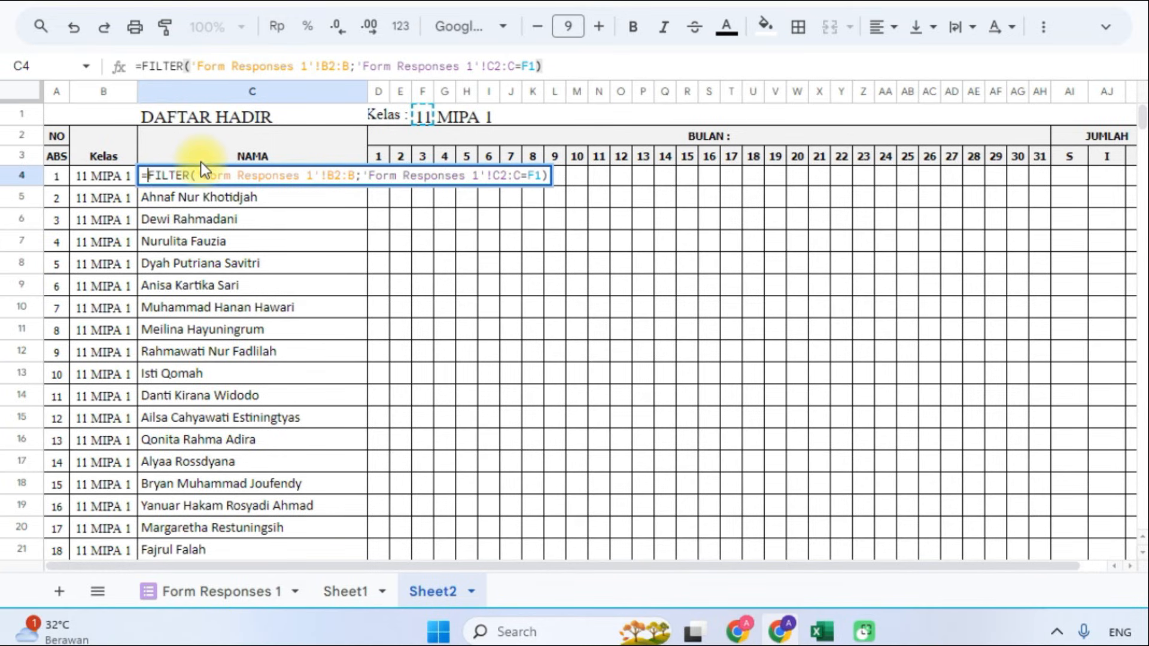
pyautogui.write('SORT')
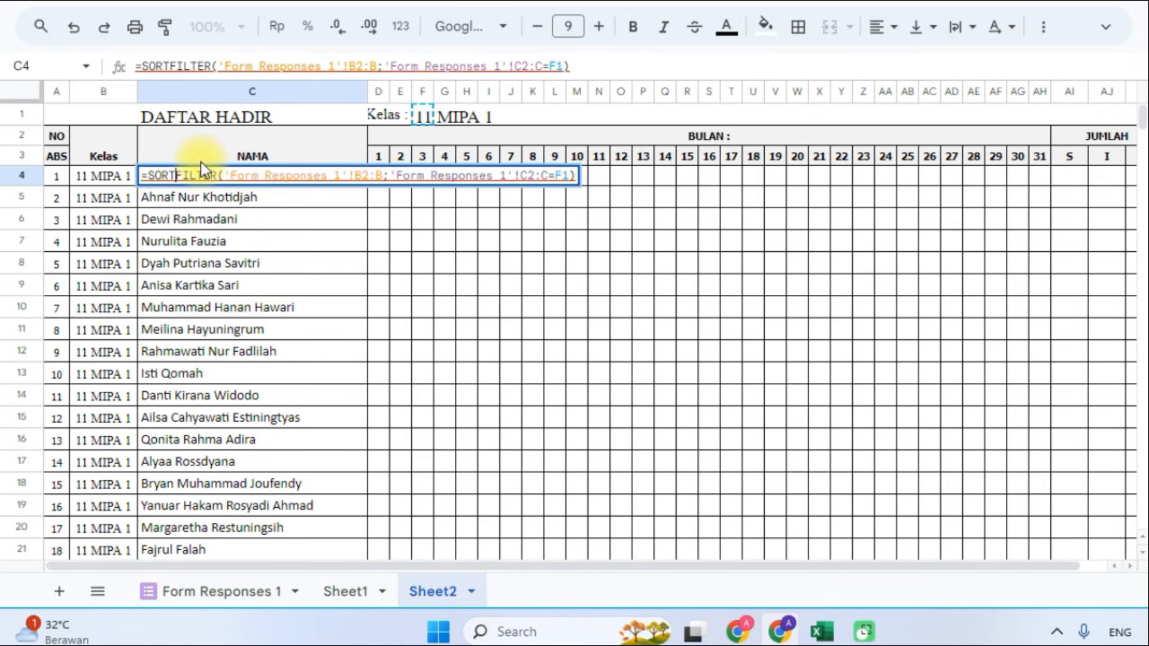
pyautogui.write('(')
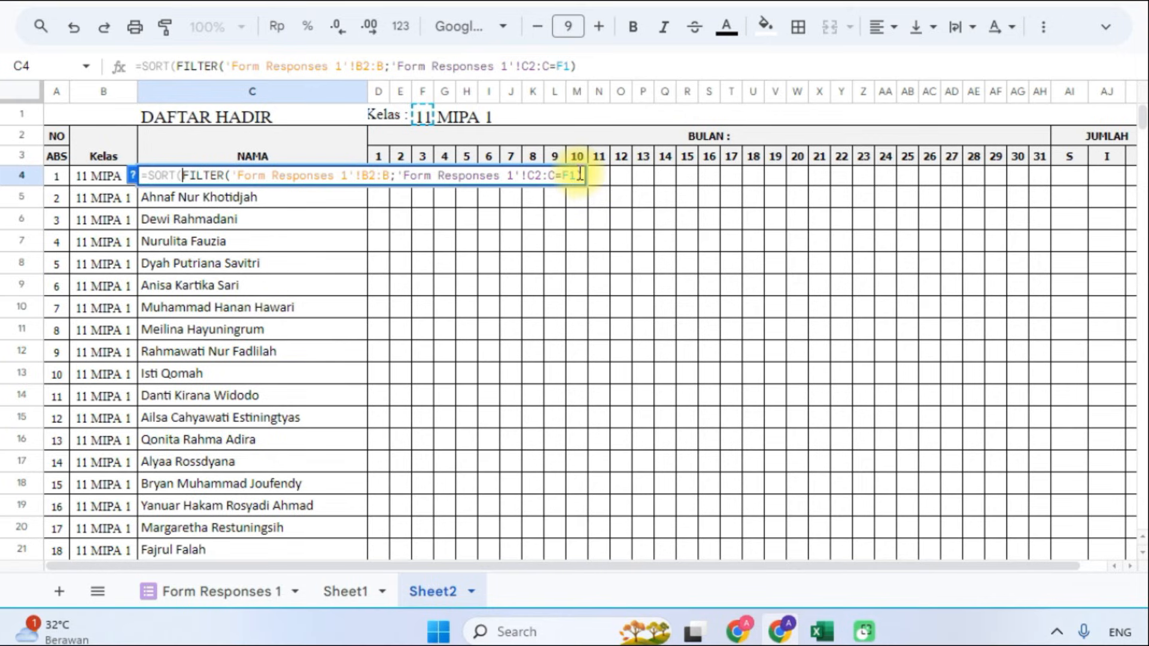
pyautogui.click(583, 177)
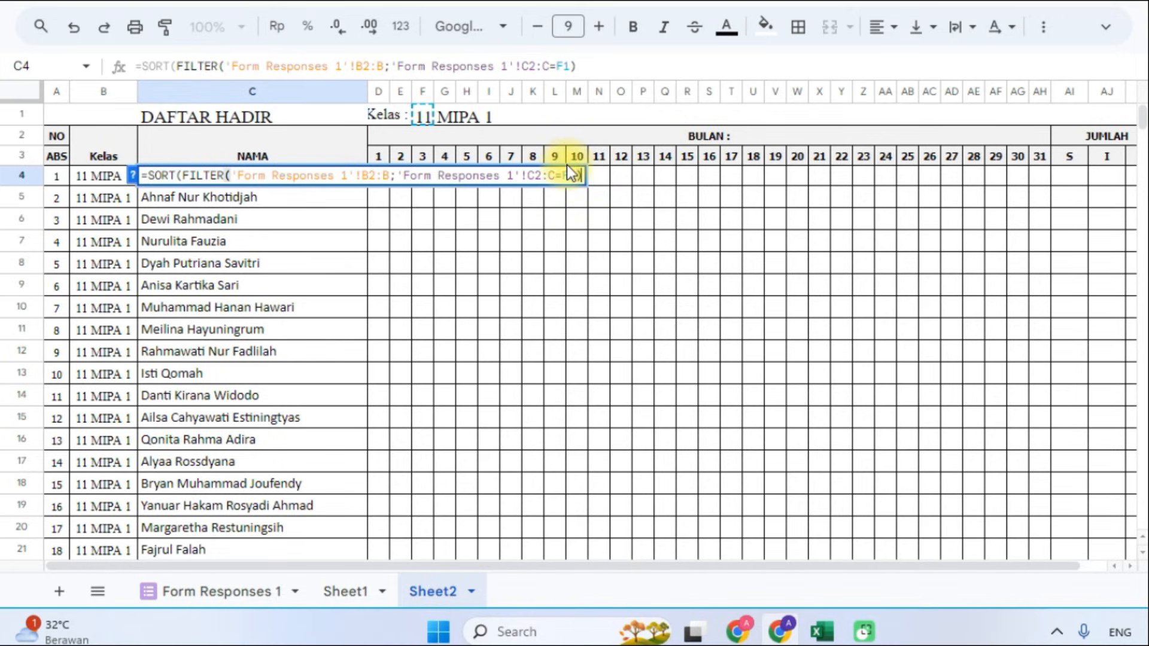
pyautogui.write(';')
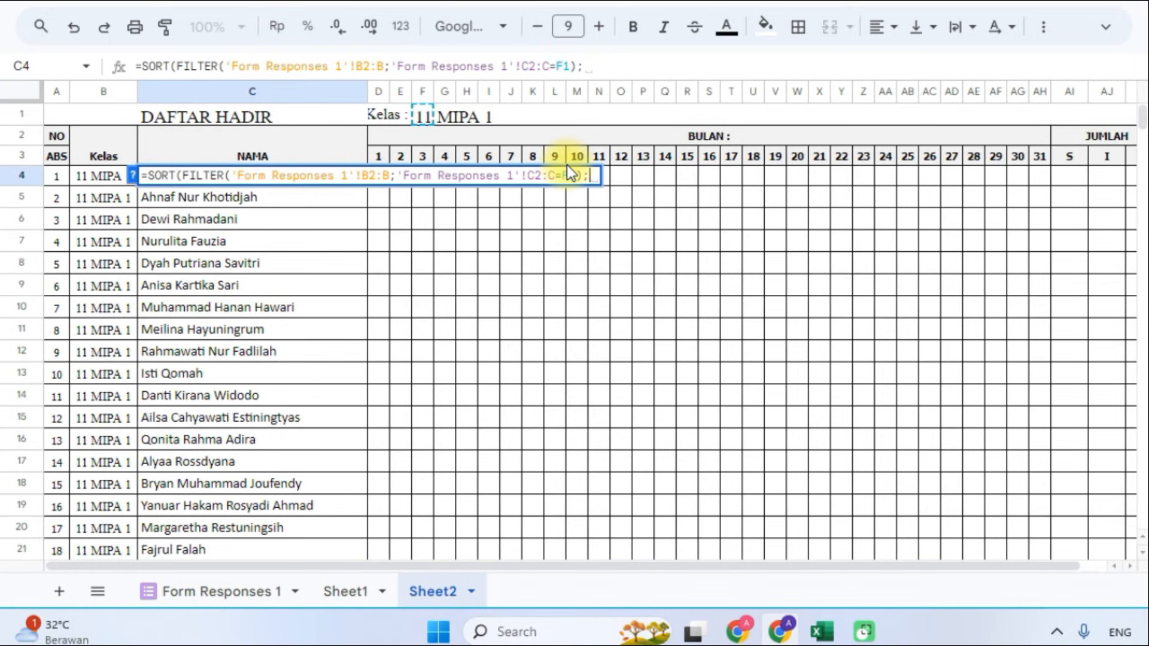
pyautogui.write('1;TRUE')
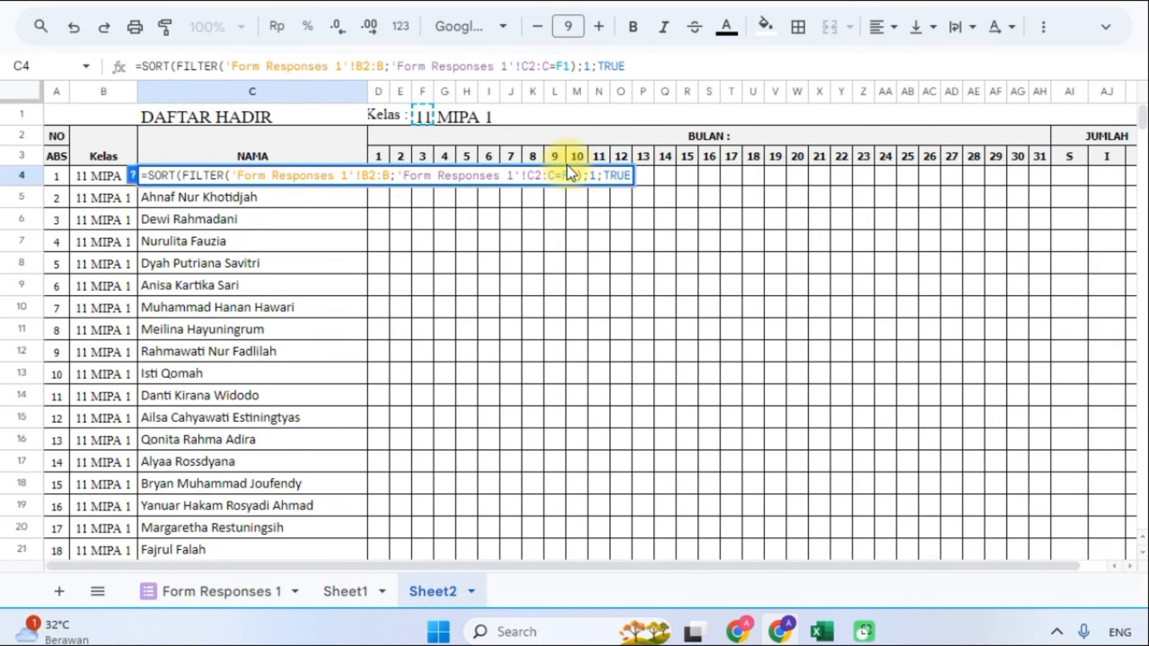
pyautogui.write(')')
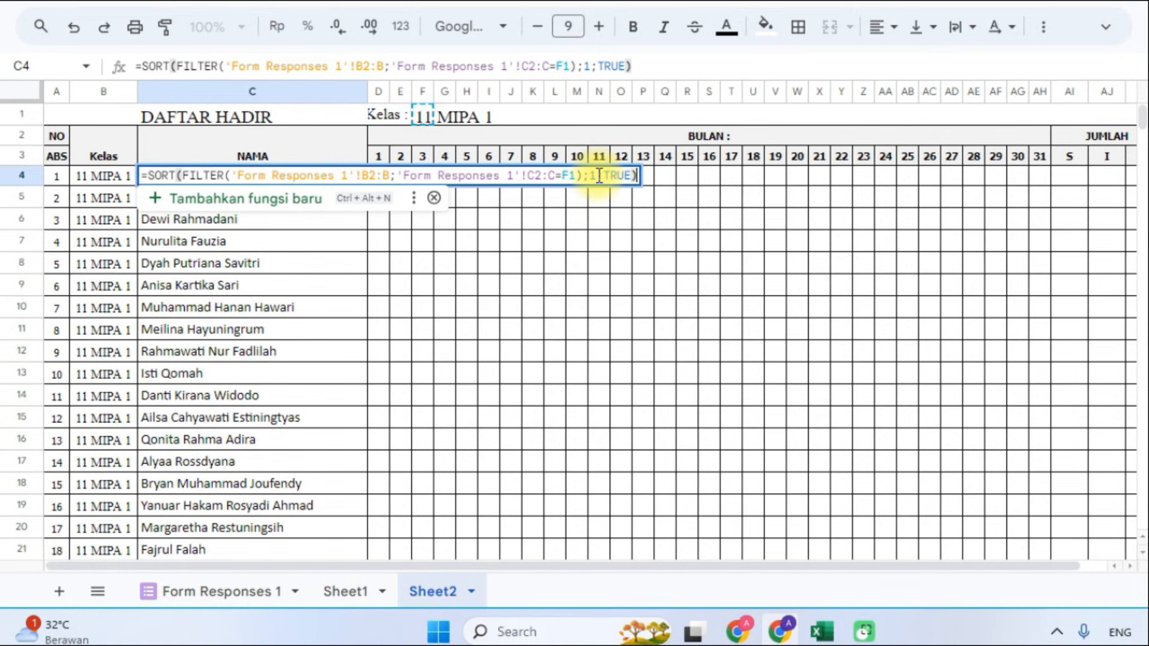
pyautogui.press('Return')
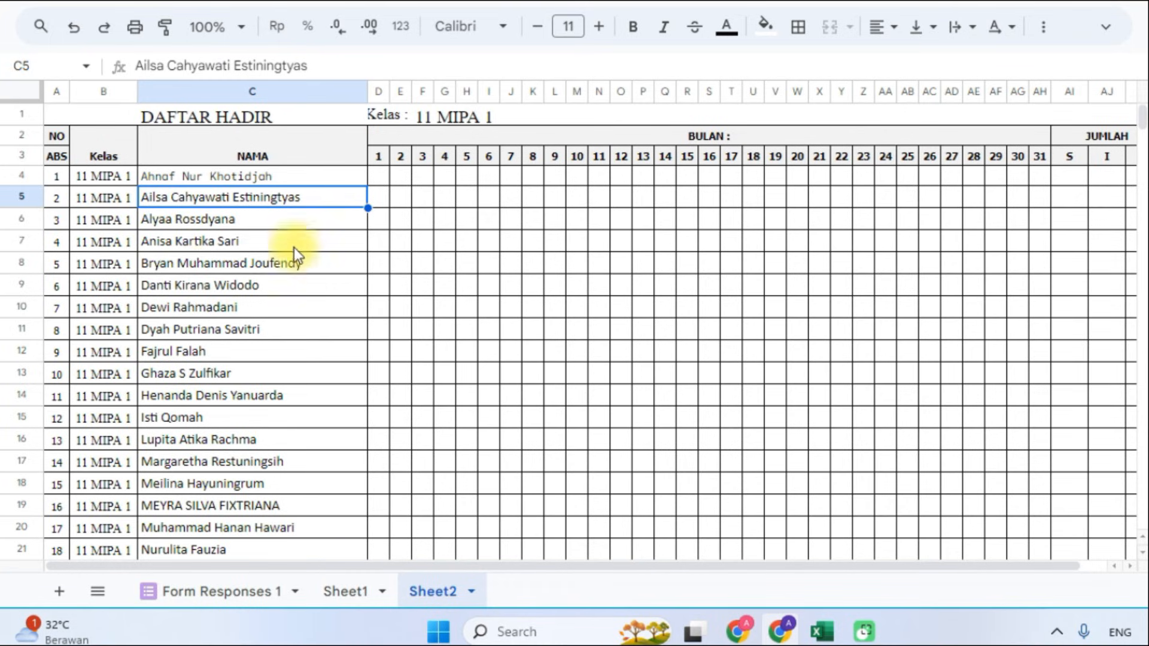
# Step: Set the ascending argument of C4's SORT formula to FALSE and look through the reordered names
pyautogui.doubleClick(207, 174)
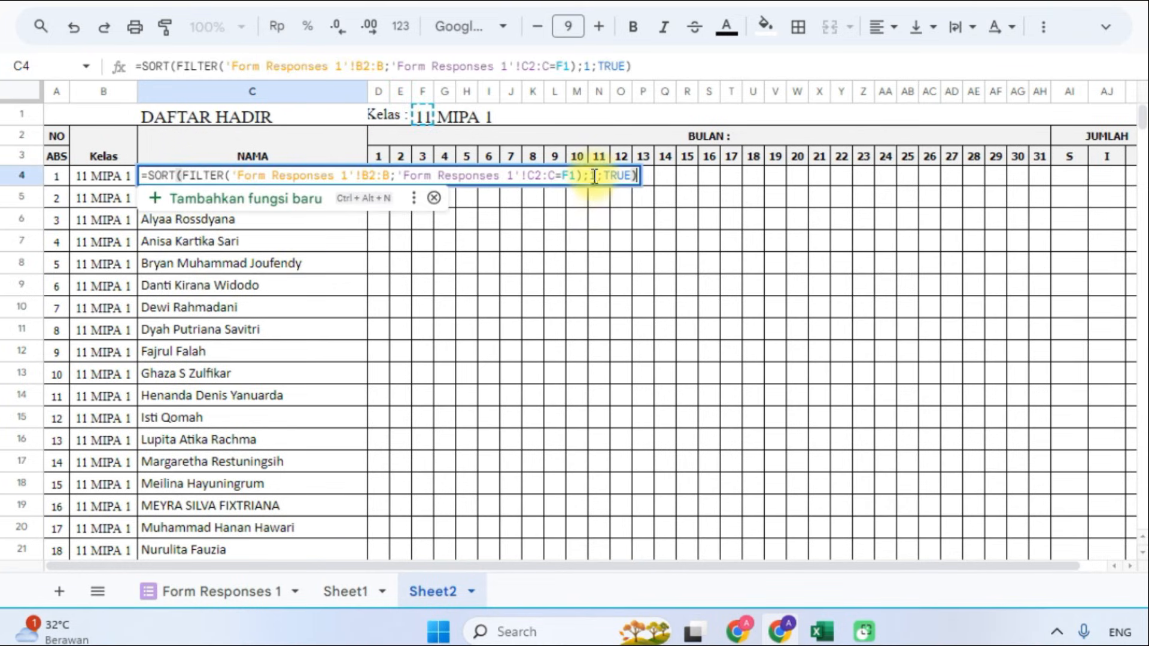
pyautogui.click(632, 179)
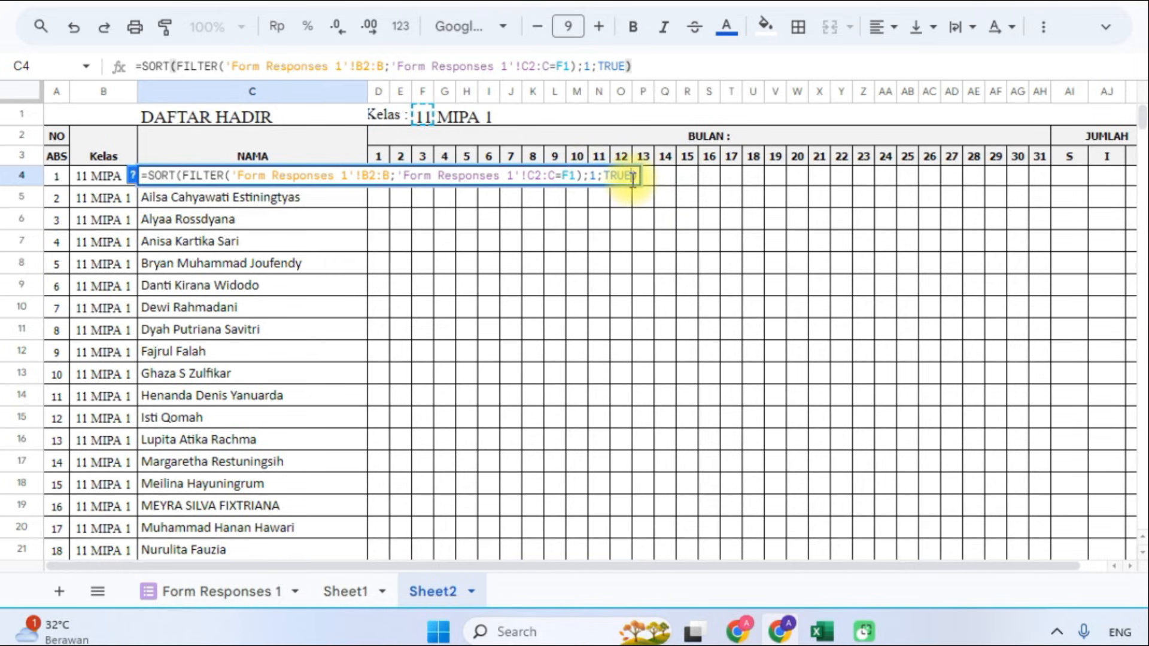
pyautogui.press('BackSpace')
pyautogui.press('BackSpace')
pyautogui.press('BackSpace')
pyautogui.press('BackSpace')
pyautogui.write('FALS')
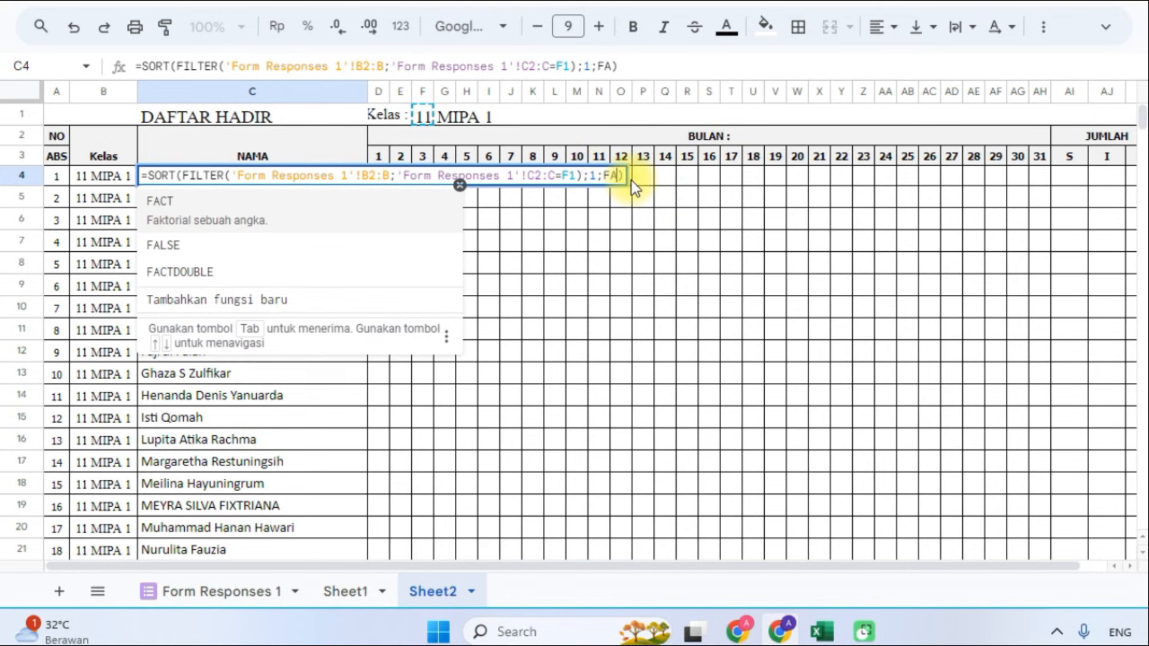
pyautogui.press('Tab')
pyautogui.press('Return')
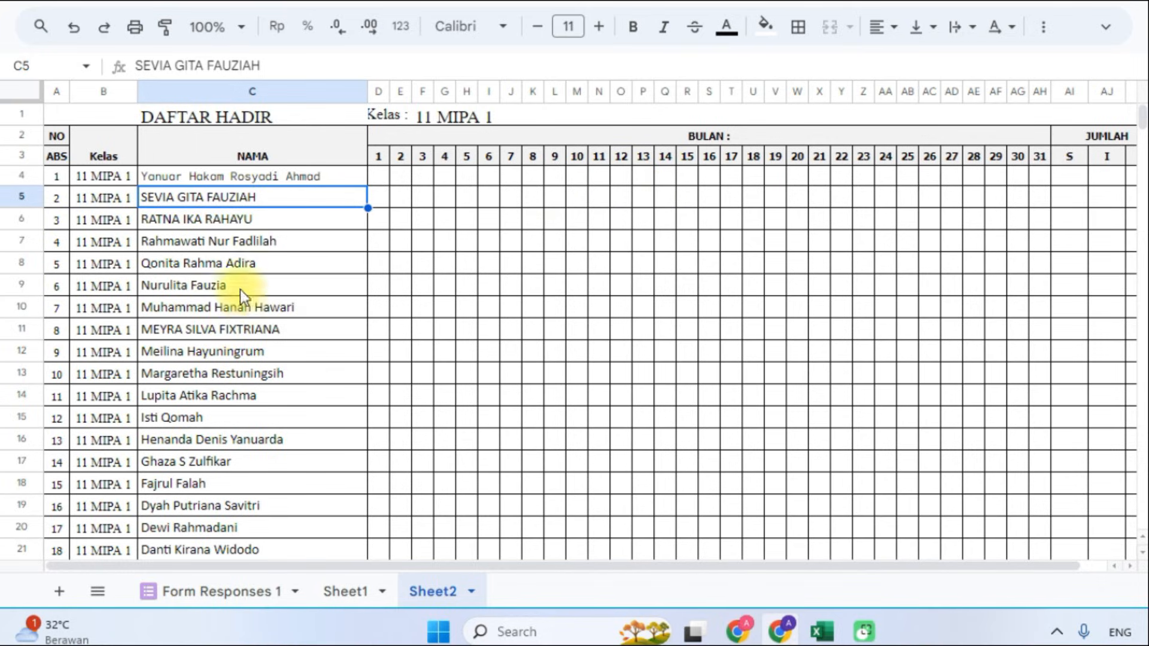
pyautogui.scroll(-5, 256, 414)
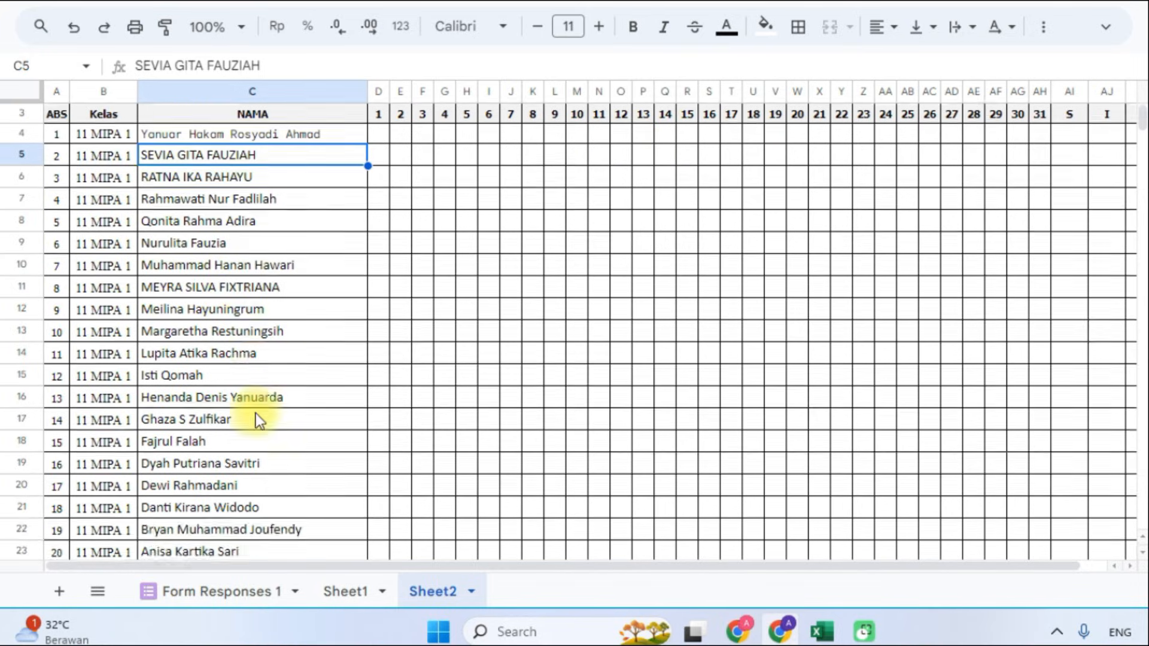
pyautogui.scroll(5, 203, 343)
# Step: Set the ascending argument of C4's SORT formula back to TRUE and enter the formula
pyautogui.doubleClick(228, 175)
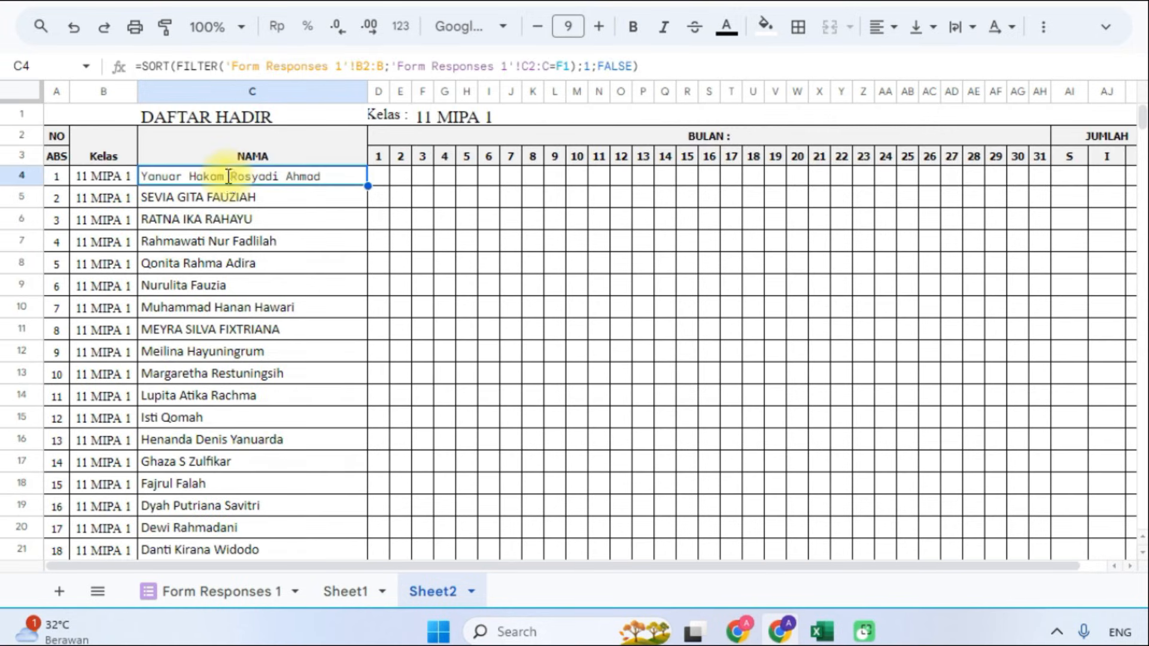
pyautogui.click(634, 175)
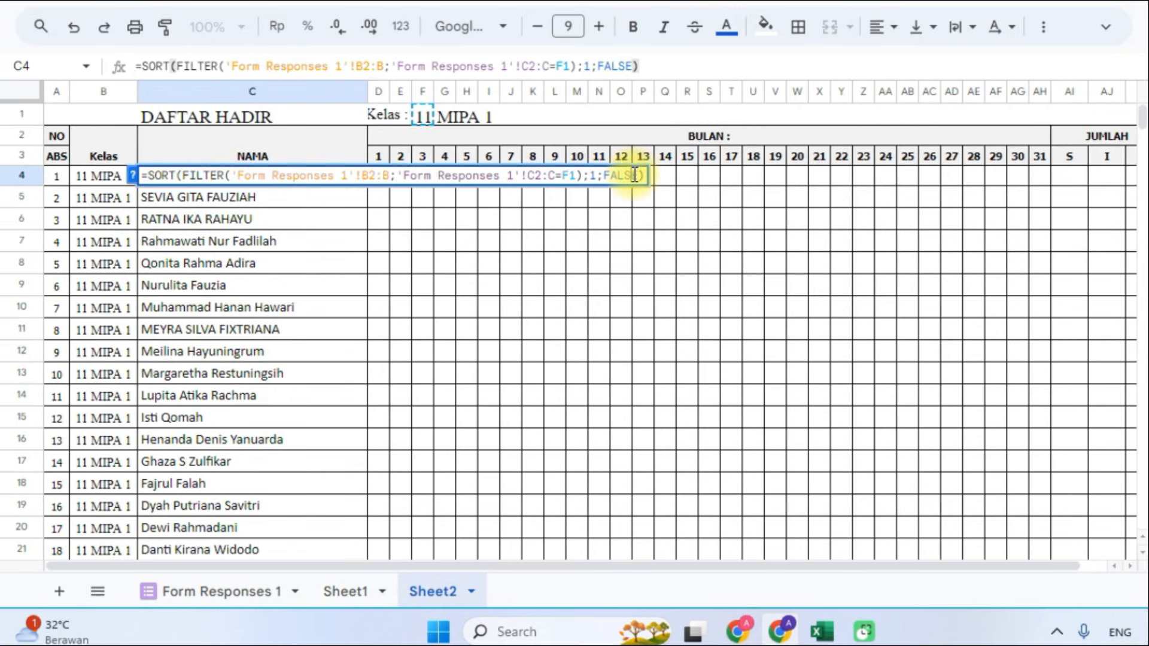
pyautogui.press('BackSpace')
pyautogui.press('BackSpace')
pyautogui.press('BackSpace')
pyautogui.press('BackSpace')
pyautogui.press('BackSpace')
pyautogui.write('TRUE')
pyautogui.press('Return')
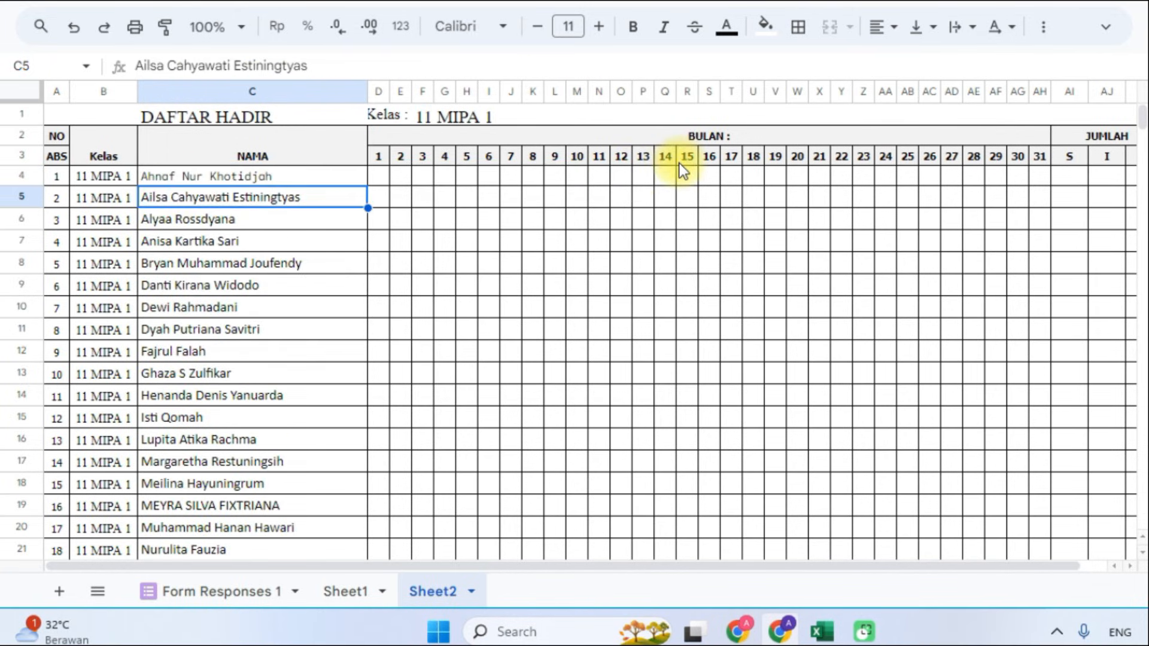